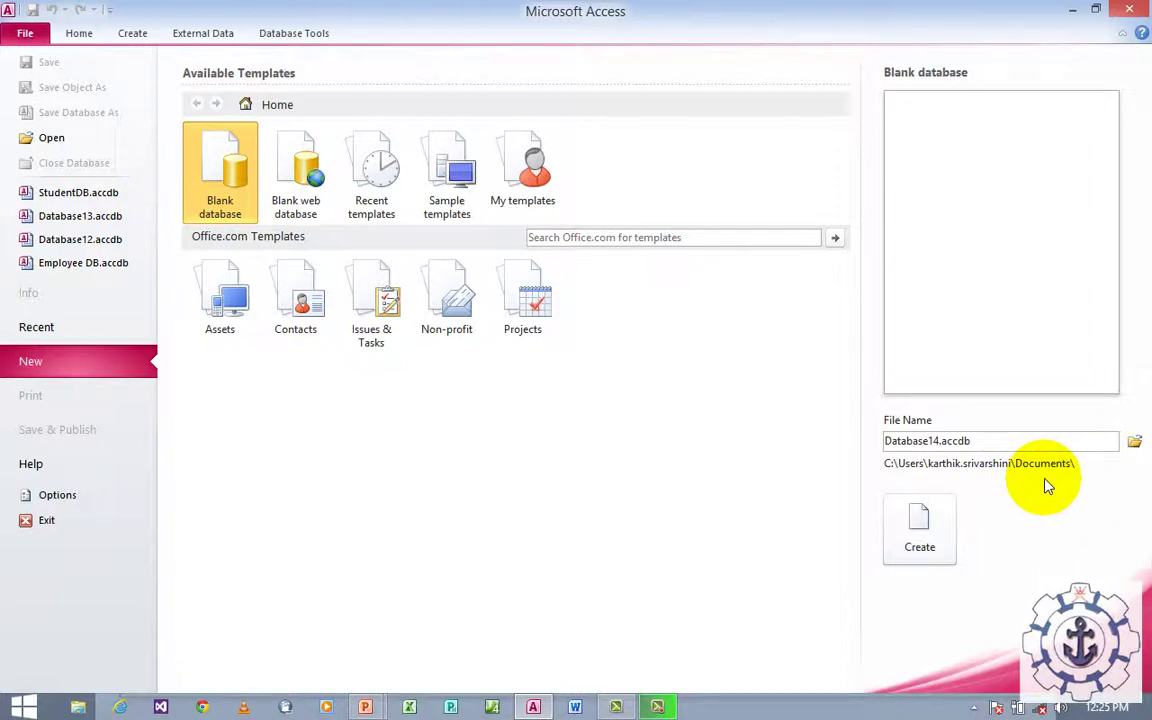
Create a folder named MS_Access_Ex on the Desktop and open it as the new database's save location.
{"action": "left_click", "coordinate": [1135, 444]}
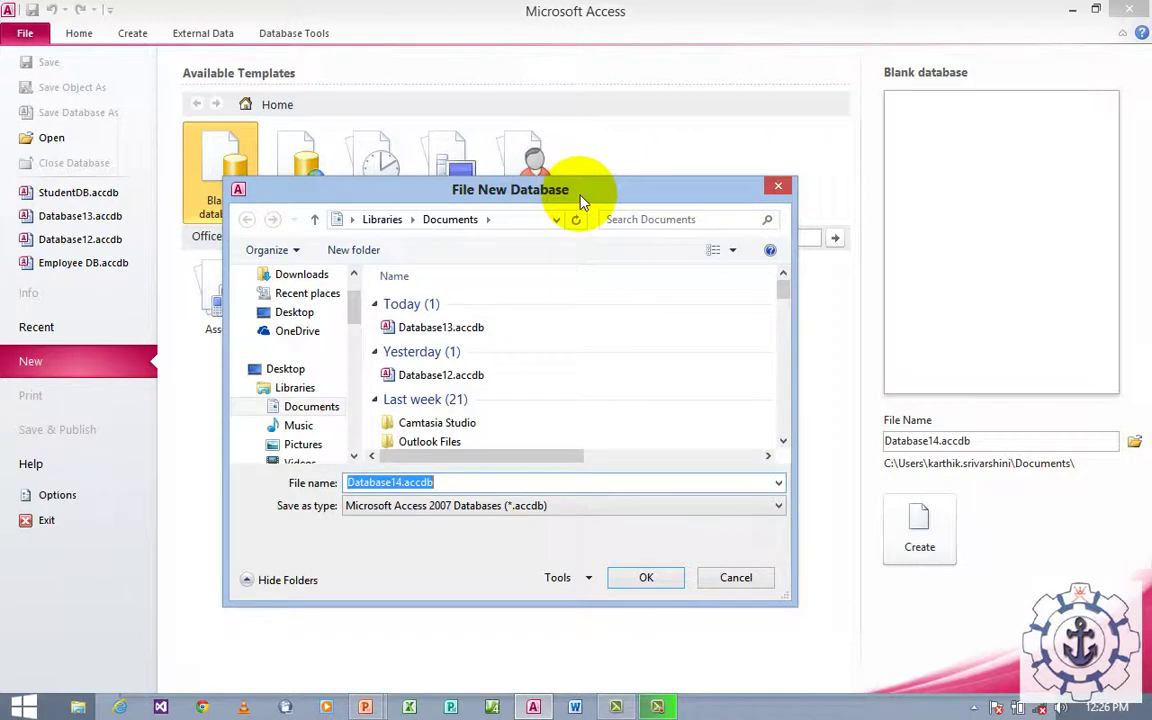
{"action": "mouse_move", "coordinate": [355, 300]}
{"action": "left_mouse_down"}
{"action": "mouse_move", "coordinate": [356, 405]}
{"action": "mouse_move", "coordinate": [350, 292]}
{"action": "mouse_move", "coordinate": [360, 293]}
{"action": "left_mouse_up"}
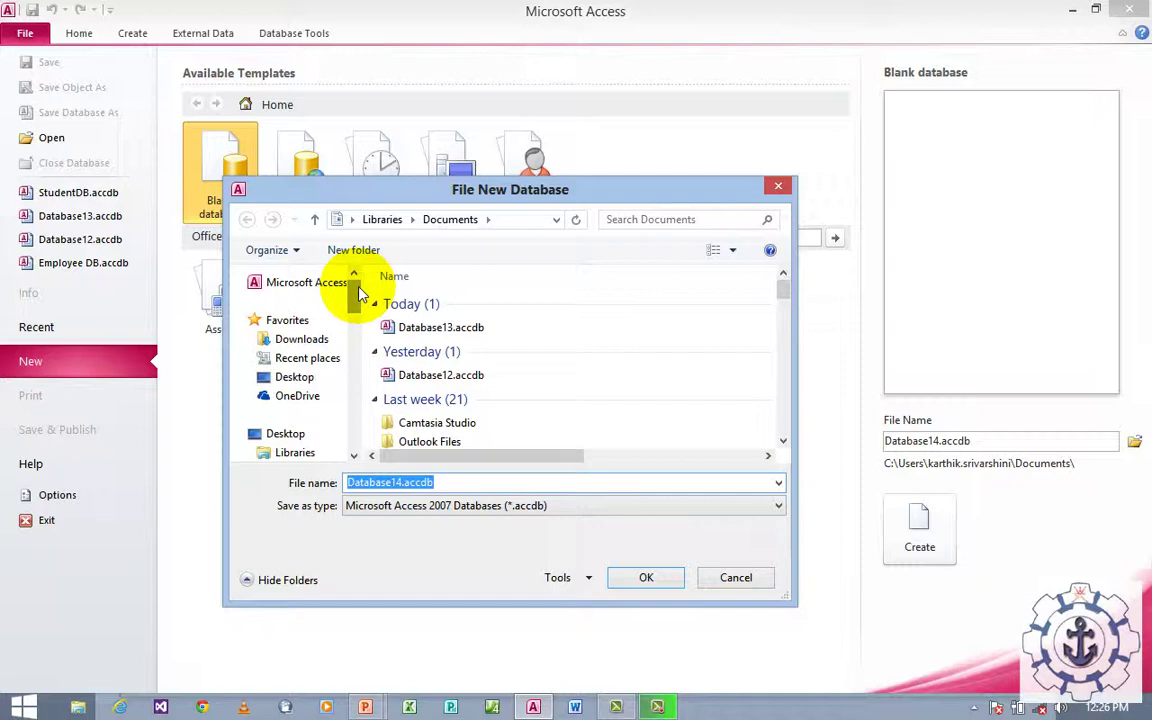
{"action": "left_click", "coordinate": [316, 382]}
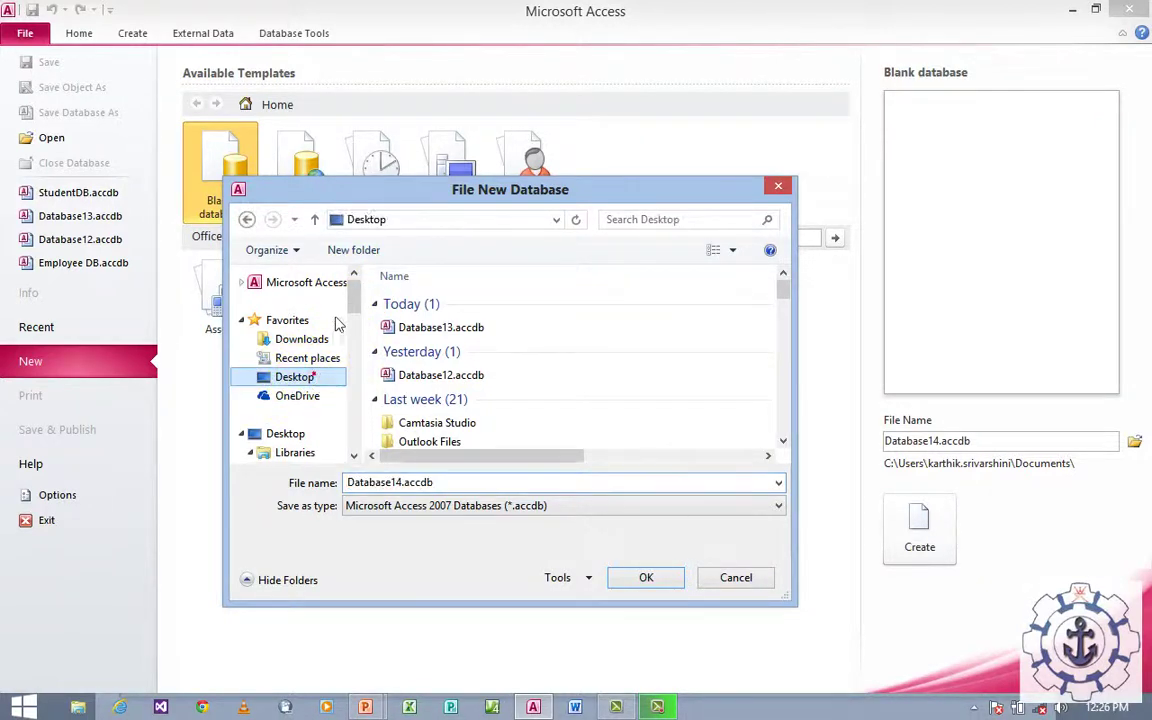
{"action": "left_click", "coordinate": [355, 251]}
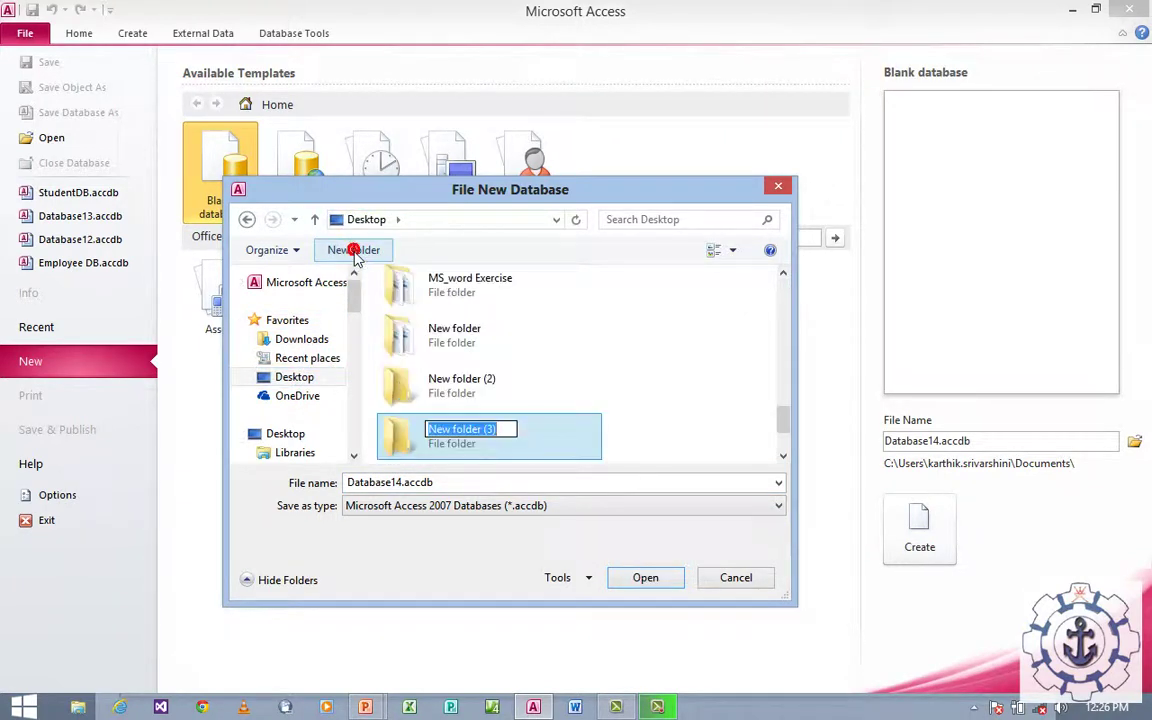
{"action": "type", "text": "MS_"}
{"action": "key", "text": "BackSpace"}
{"action": "type", "text": "_A"}
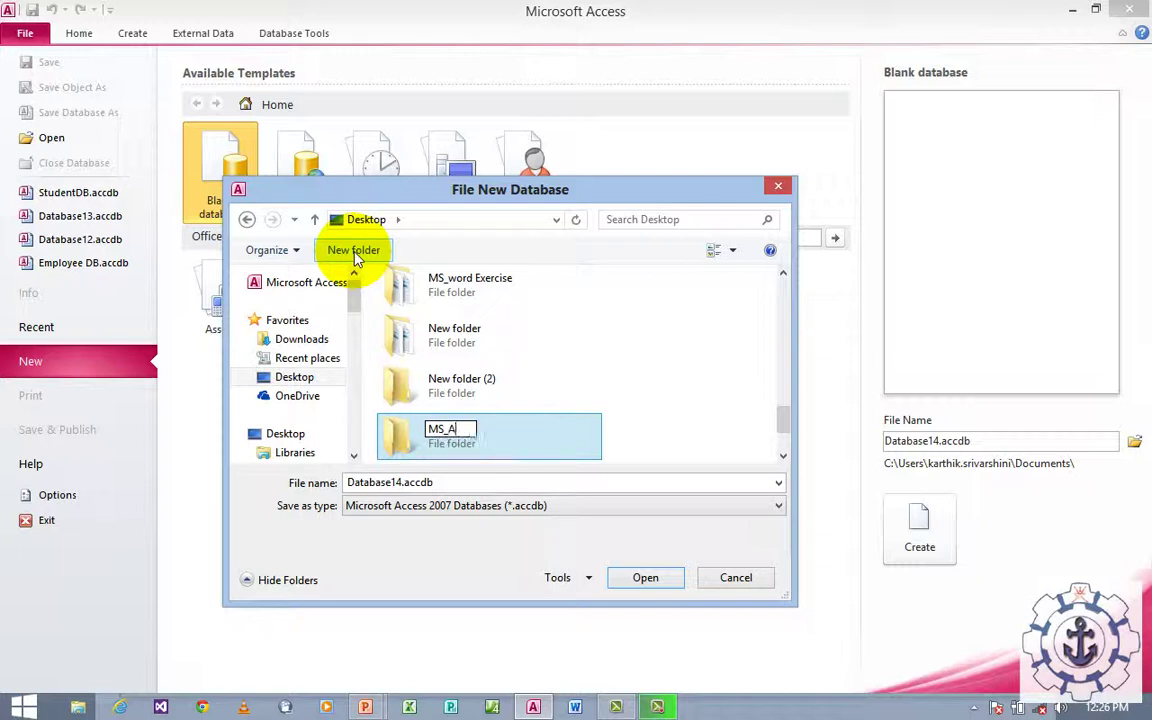
{"action": "type", "text": "ccess_Ex"}
{"action": "key", "text": "Return"}
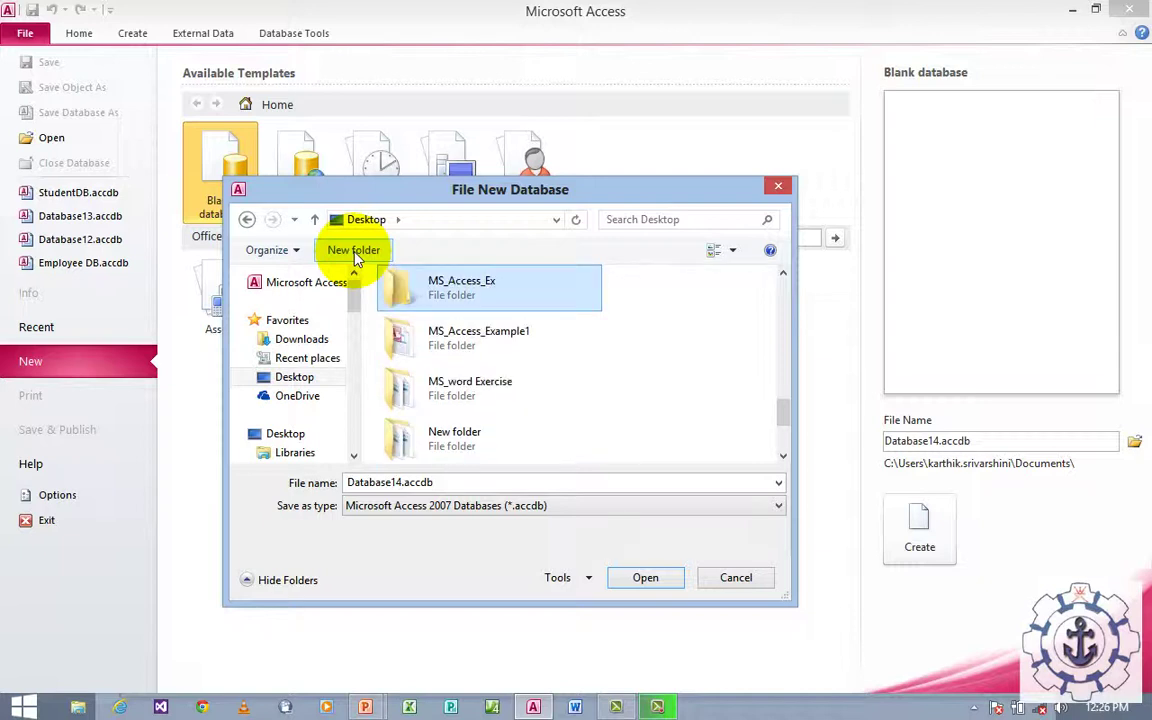
{"action": "left_click", "coordinate": [646, 577]}
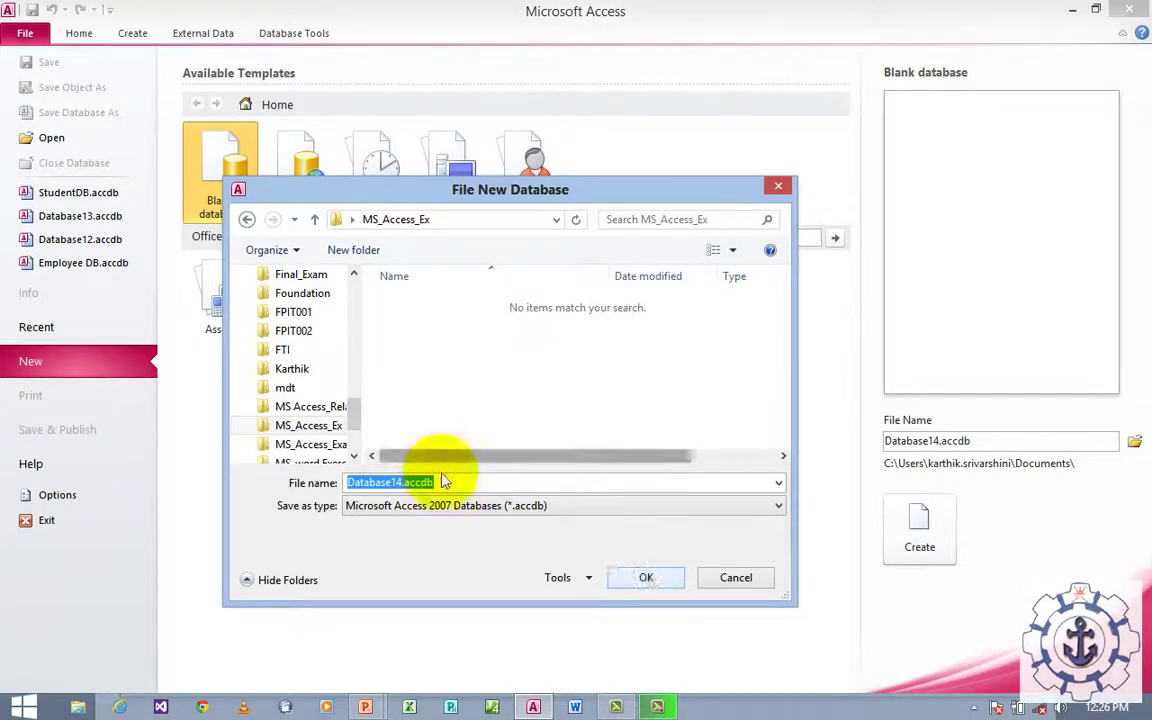
Name the blank database StudentDB and create it in the MS_Access_Ex folder.
{"action": "left_click_drag", "start_coordinate": [450, 482], "coordinate": [310, 483]}
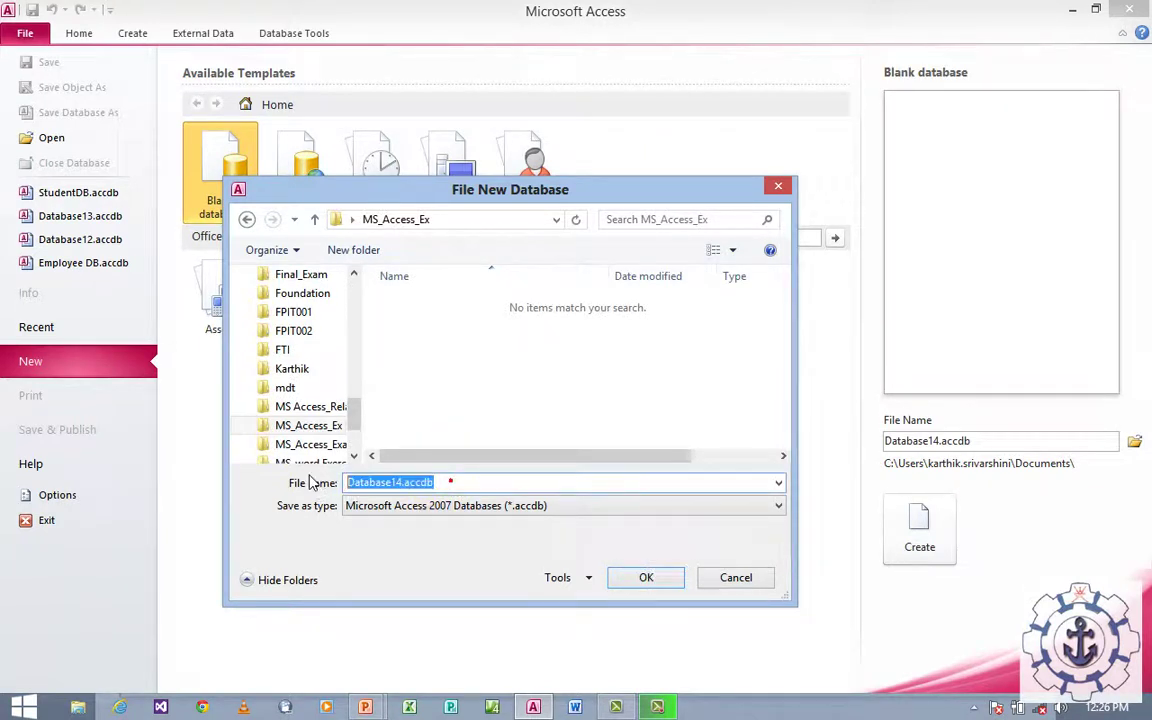
{"action": "key", "text": "BackSpace"}
{"action": "type", "text": "Stude"}
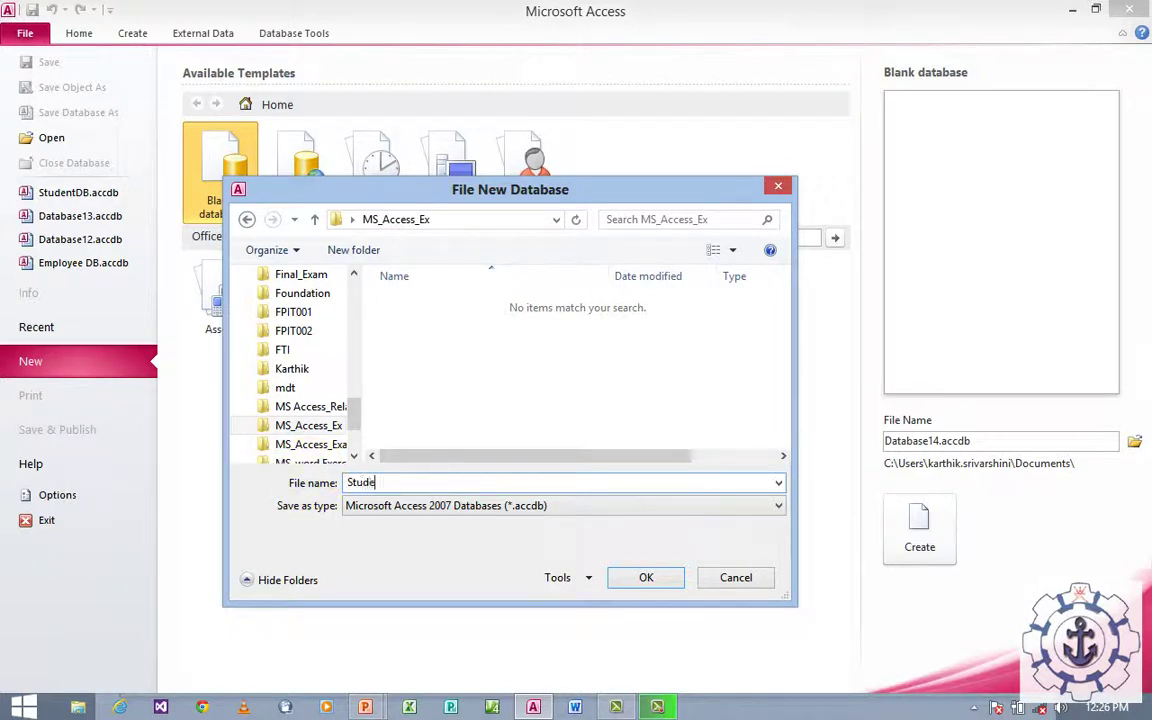
{"action": "type", "text": "ntDB"}
{"action": "left_click", "coordinate": [646, 579]}
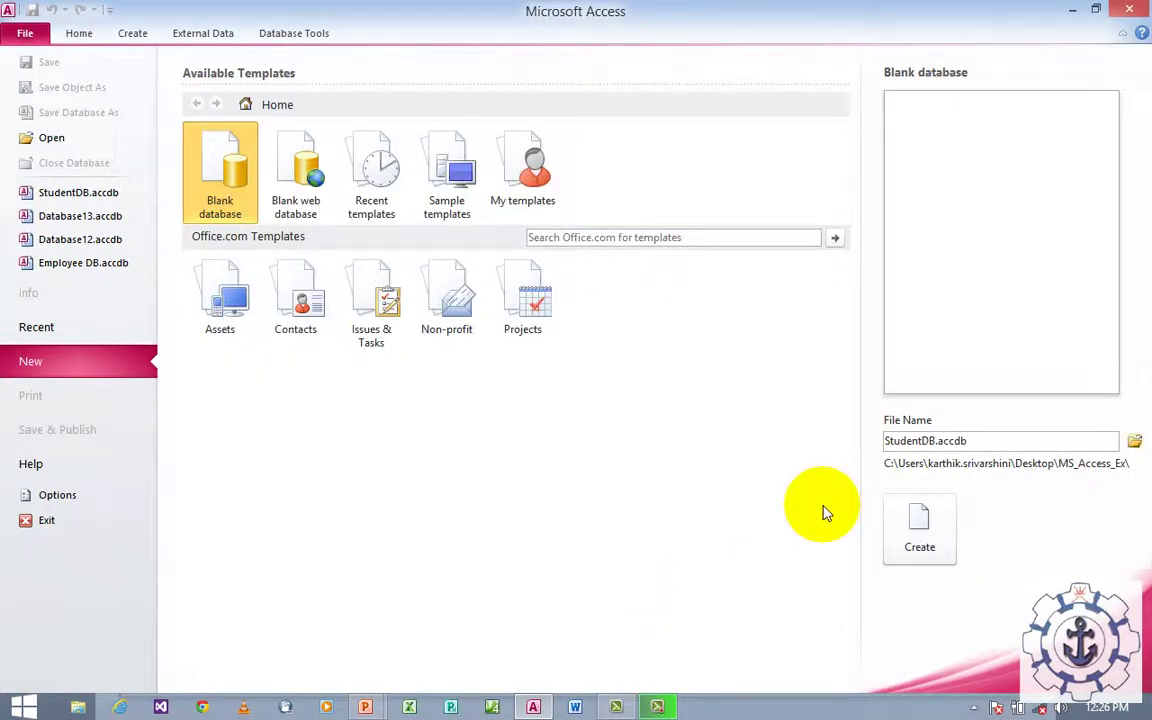
{"action": "left_click", "coordinate": [920, 530]}
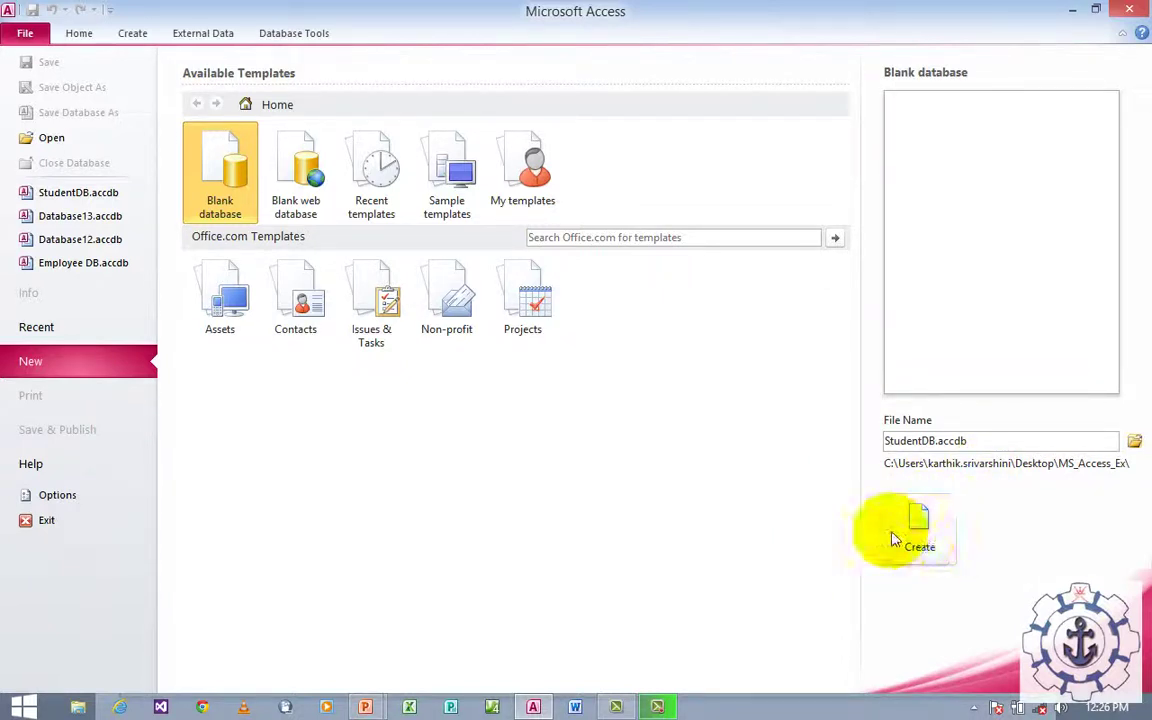
{"action": "left_click", "coordinate": [916, 548]}
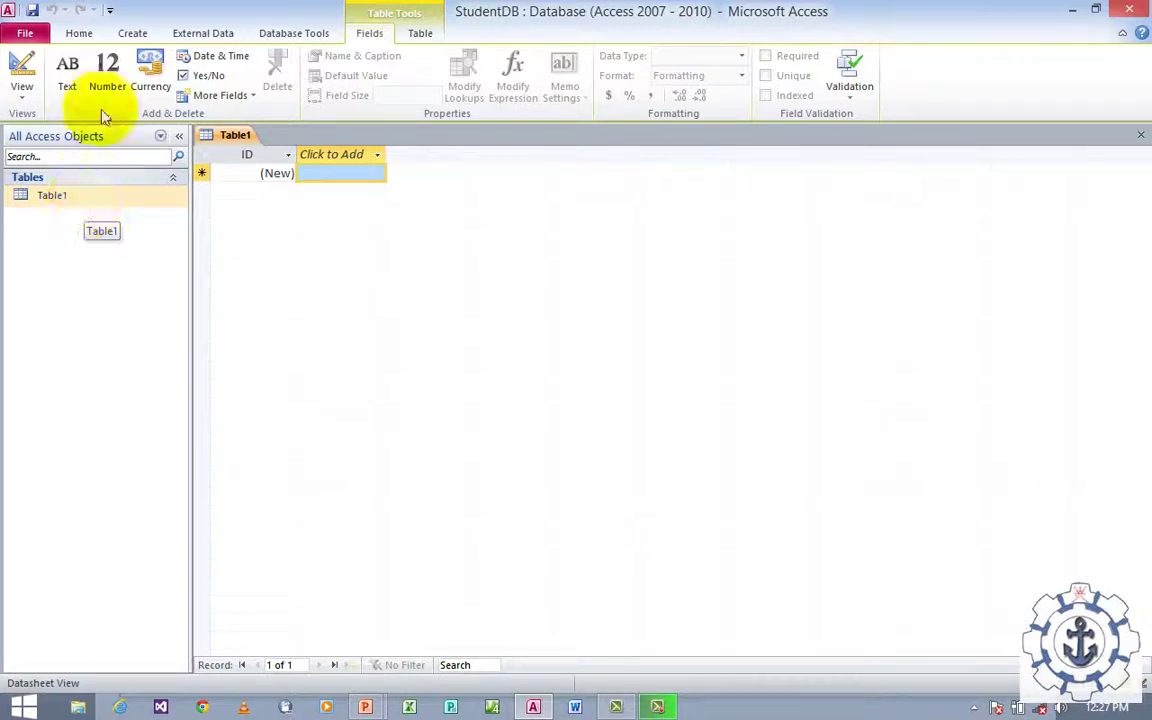
{"action": "left_click", "coordinate": [130, 38]}
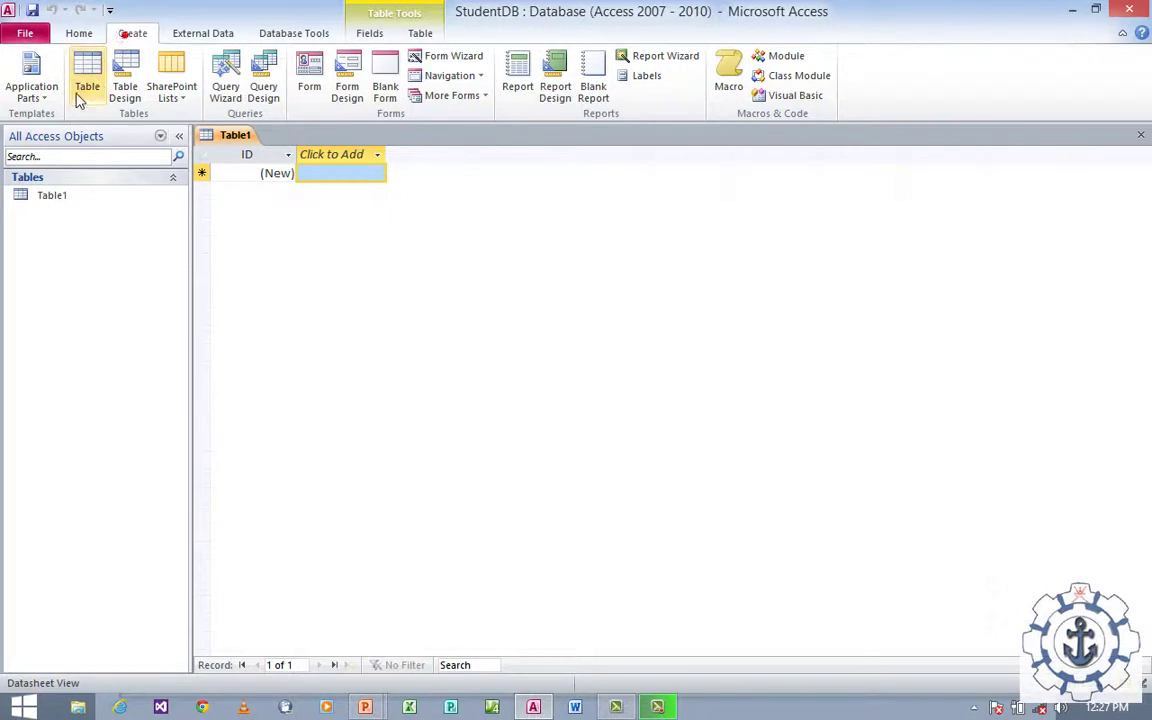
{"action": "left_click", "coordinate": [89, 70]}
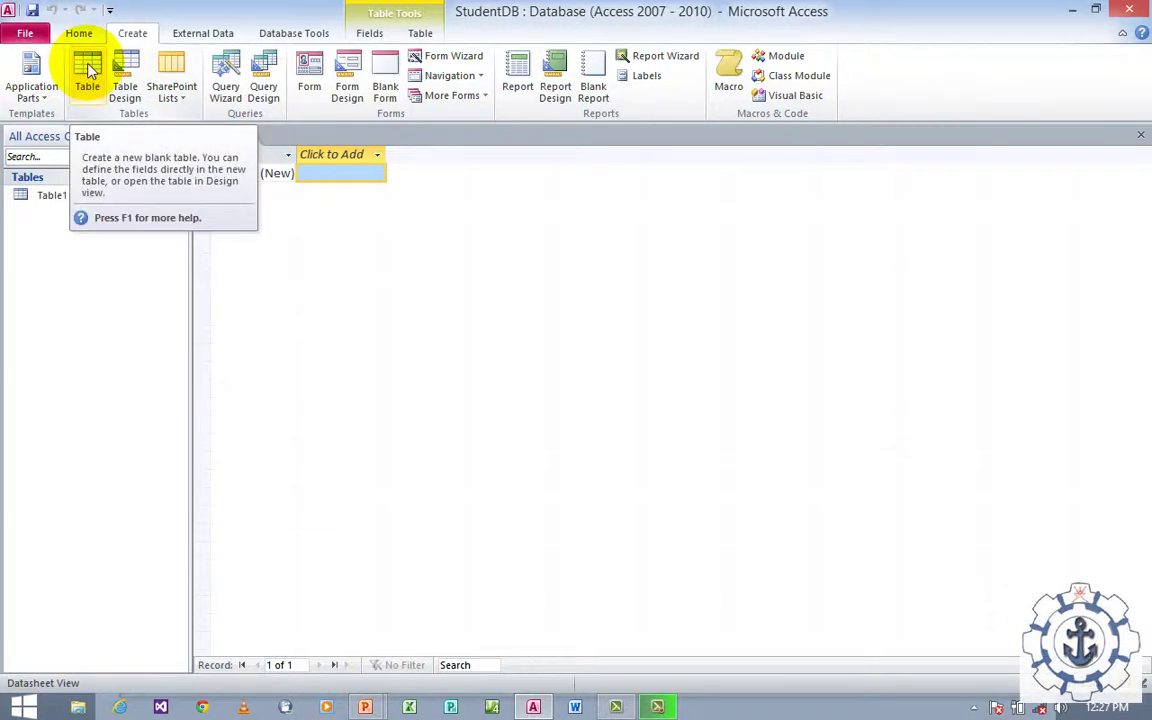
{"action": "left_click", "coordinate": [60, 197]}
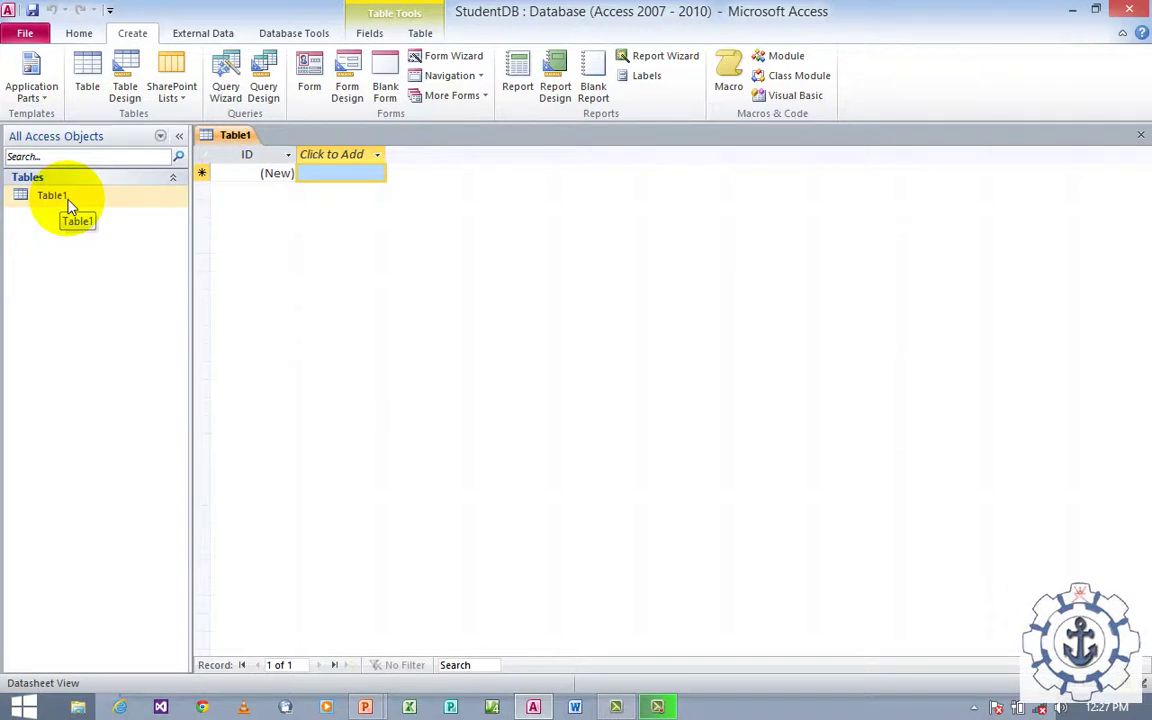
Switch Table1 to Design View, saving the table under the name std.
{"action": "left_click", "coordinate": [77, 32]}
{"action": "left_click", "coordinate": [23, 102]}
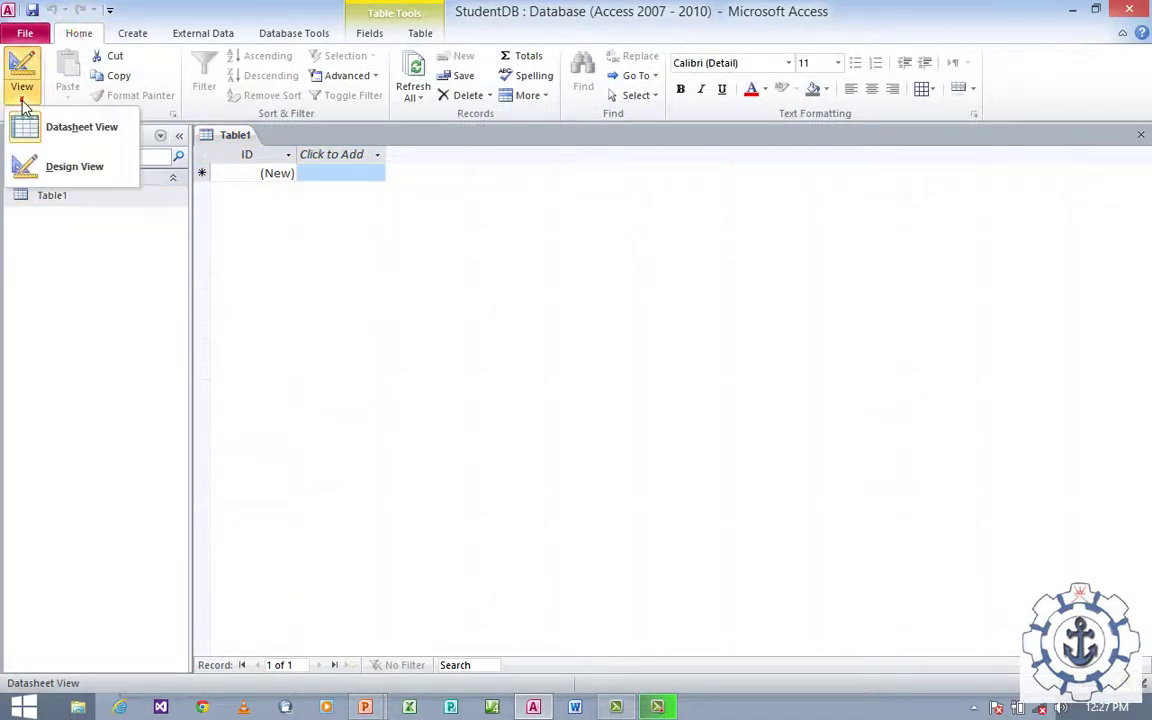
{"action": "left_click", "coordinate": [44, 168]}
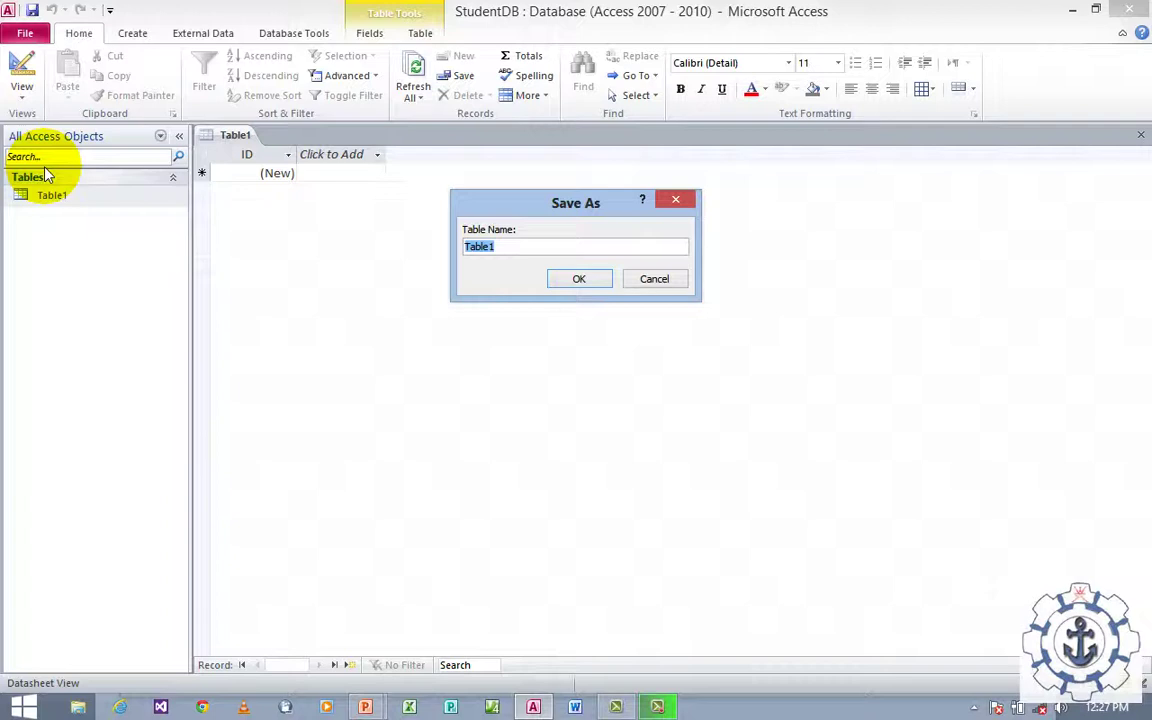
{"action": "type", "text": "std"}
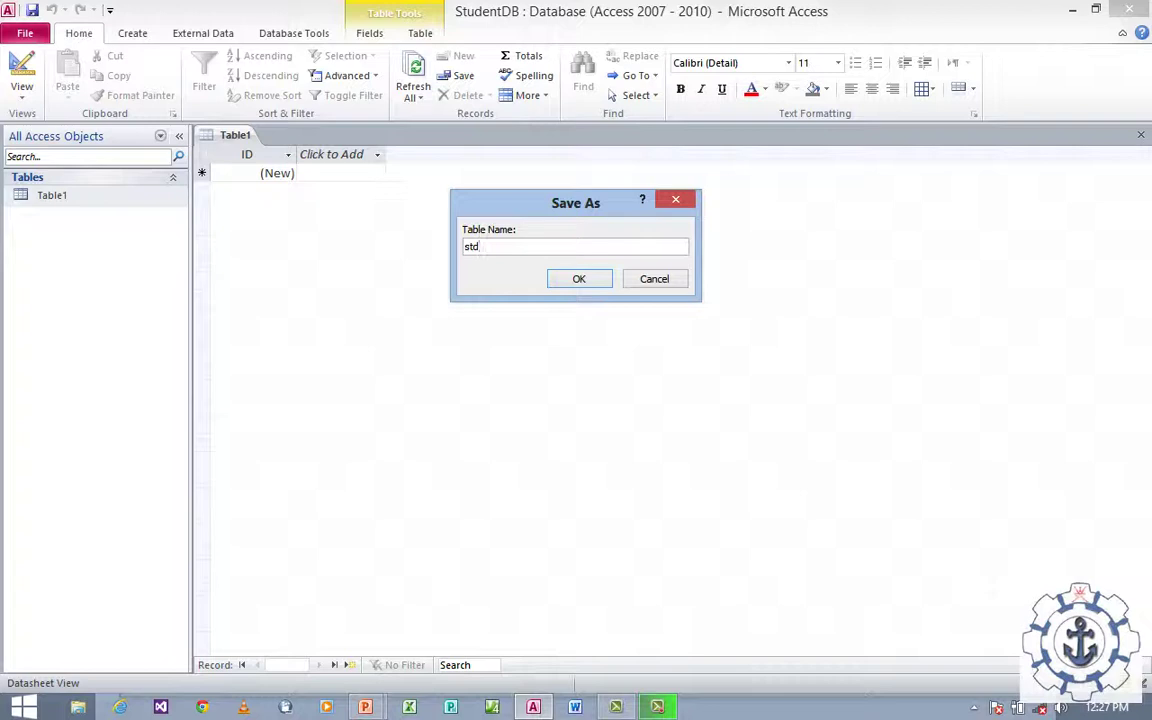
{"action": "key", "text": "Return"}
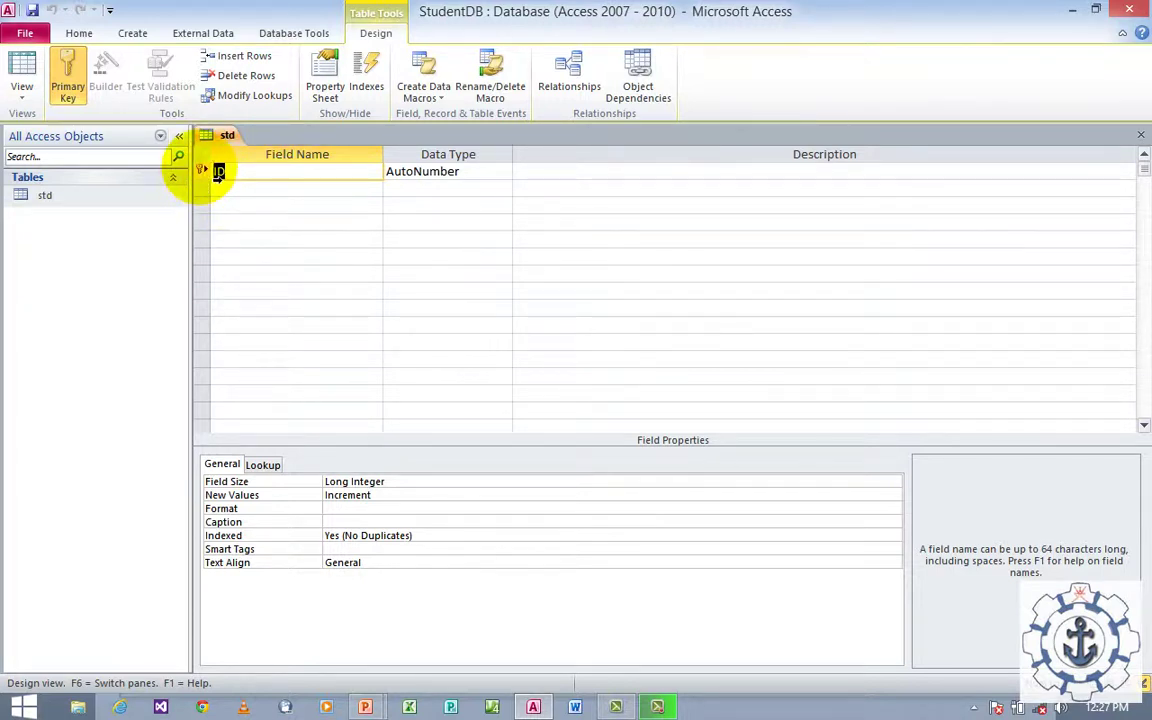
Rename the ID field to Std_id, set its data type to Number and describe it as "Student Id".
{"action": "left_click", "coordinate": [233, 177]}
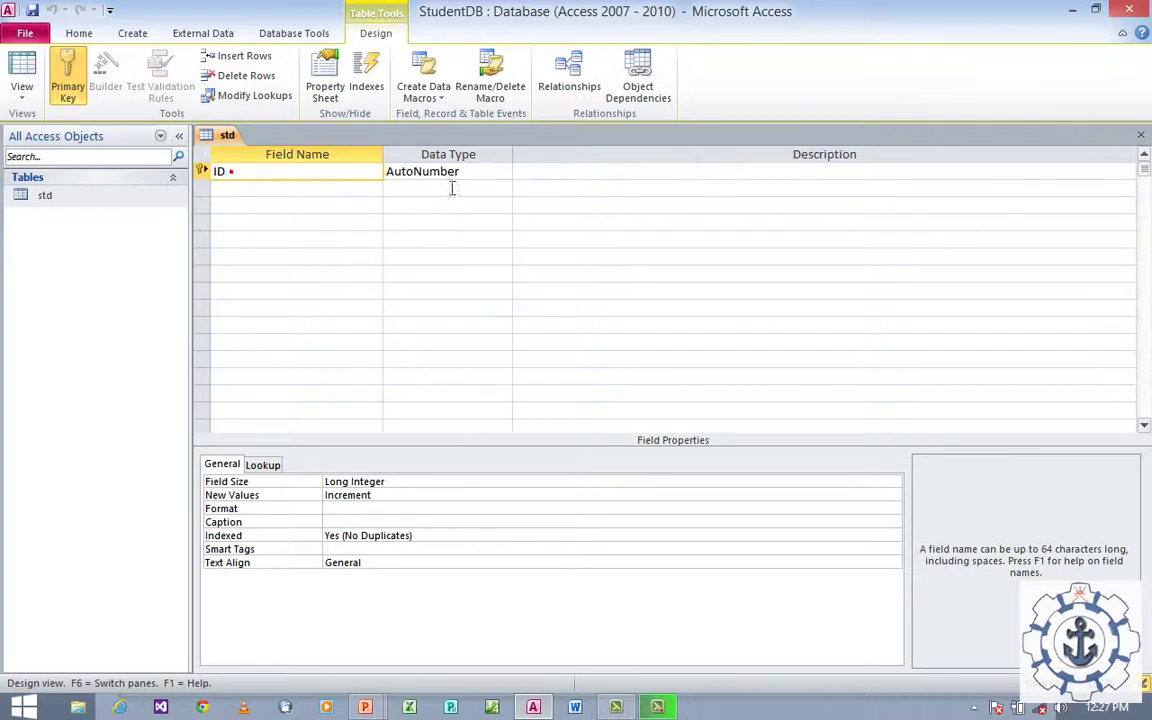
{"action": "left_click", "coordinate": [467, 174]}
{"action": "left_click", "coordinate": [358, 178]}
{"action": "double_click", "coordinate": [218, 172]}
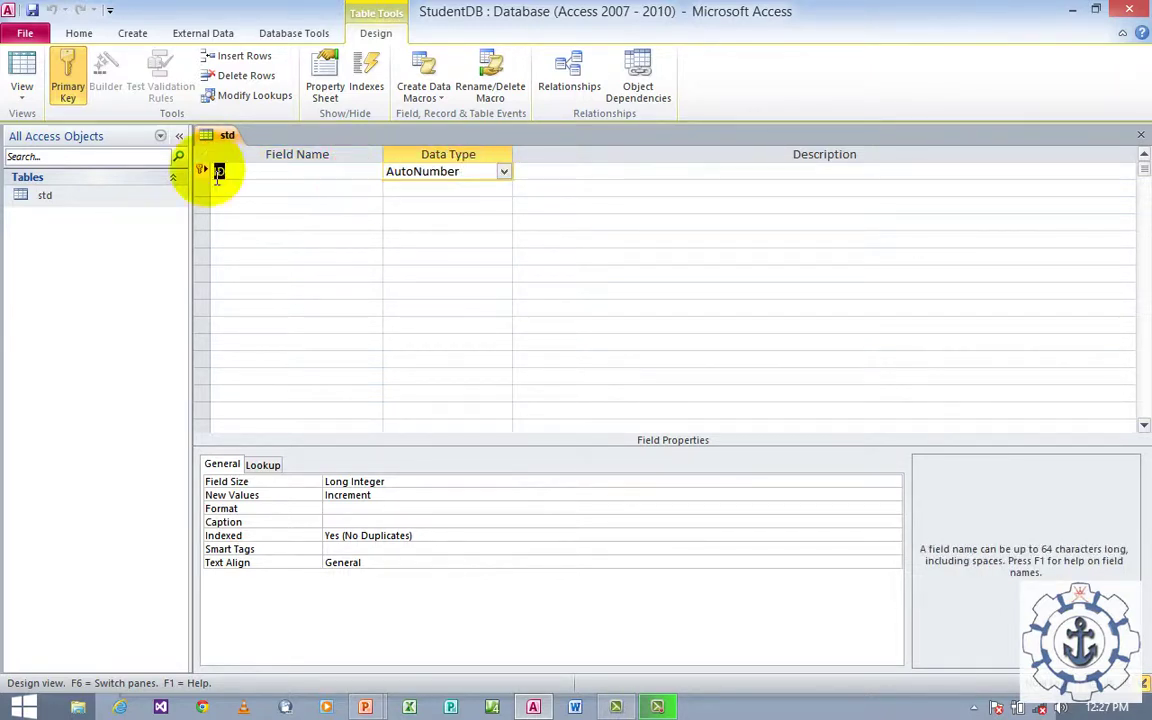
{"action": "type", "text": "Std"}
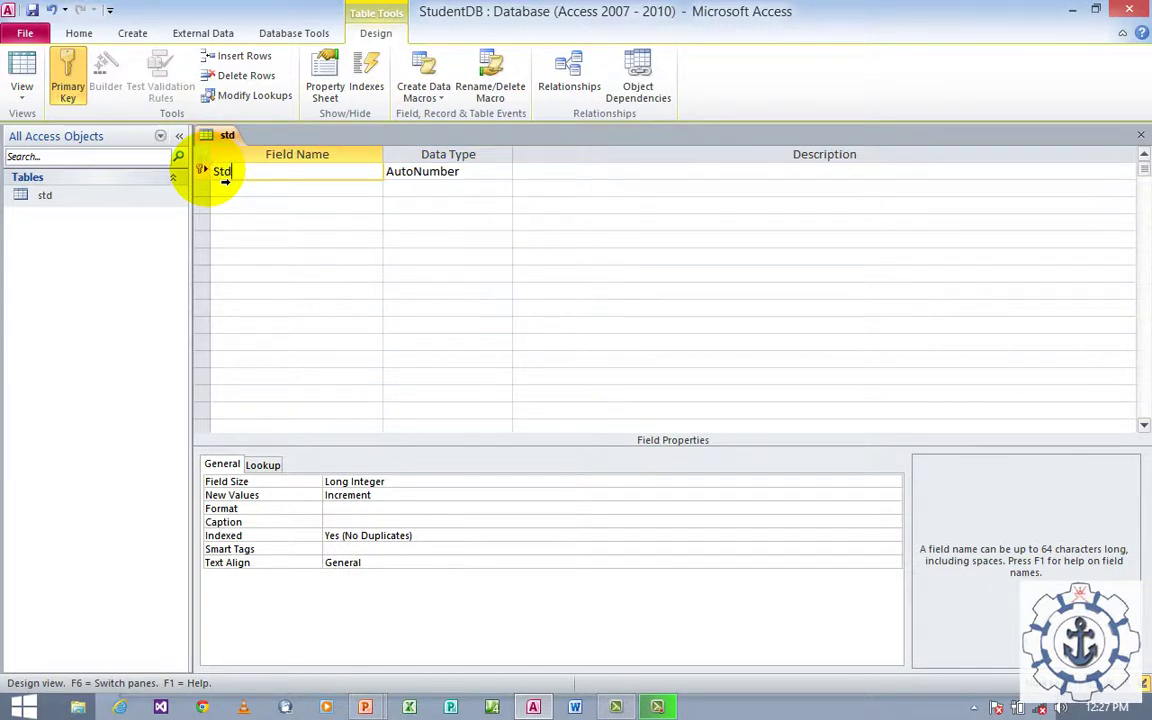
{"action": "type", "text": "_id"}
{"action": "key", "text": "Tab"}
{"action": "type", "text": "n"}
{"action": "key", "text": "Tab"}
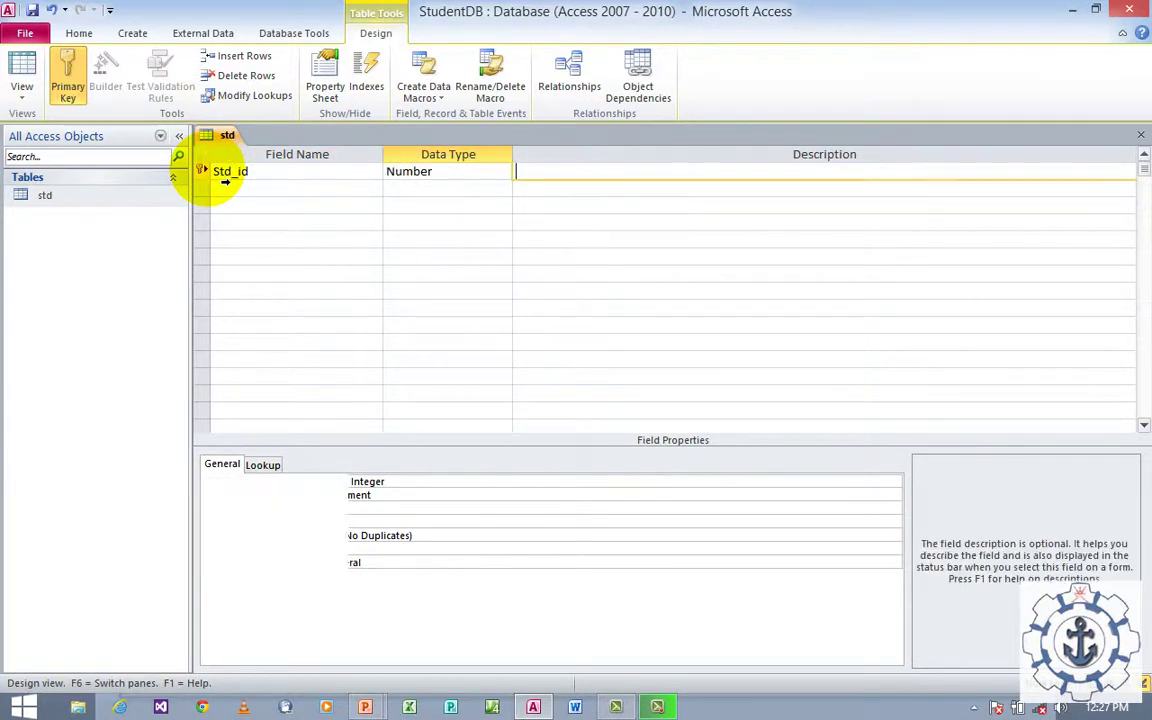
{"action": "type", "text": "Student "}
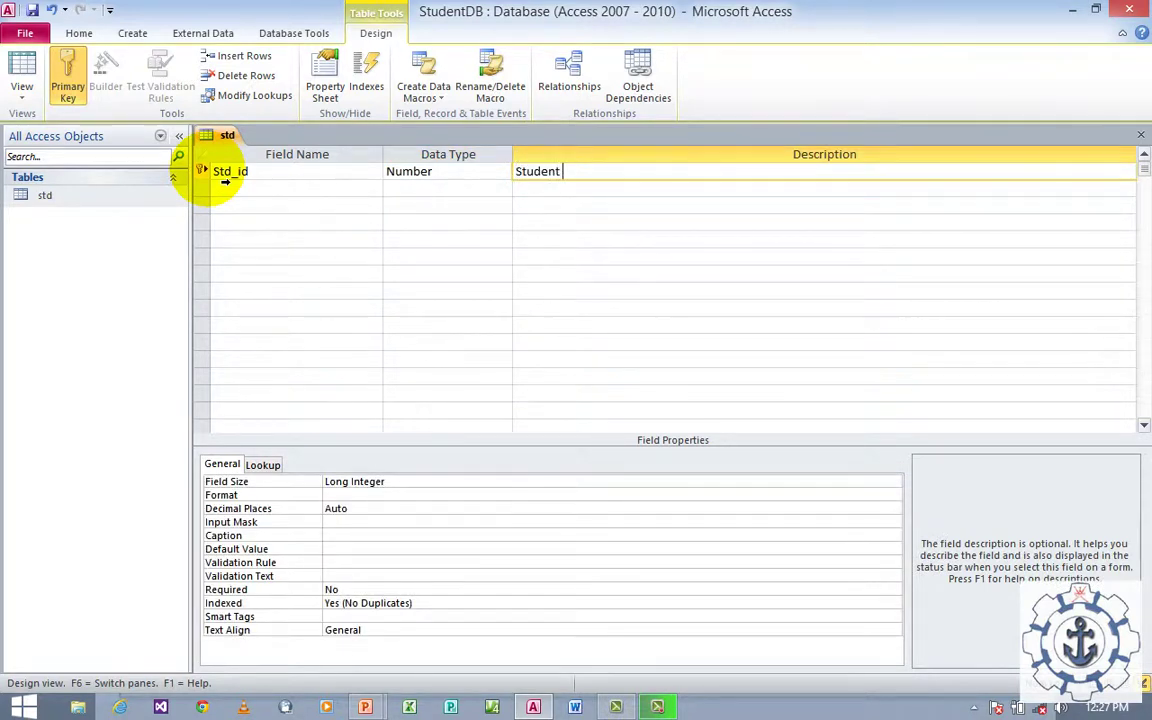
{"action": "type", "text": "Id"}
{"action": "key", "text": "Tab"}
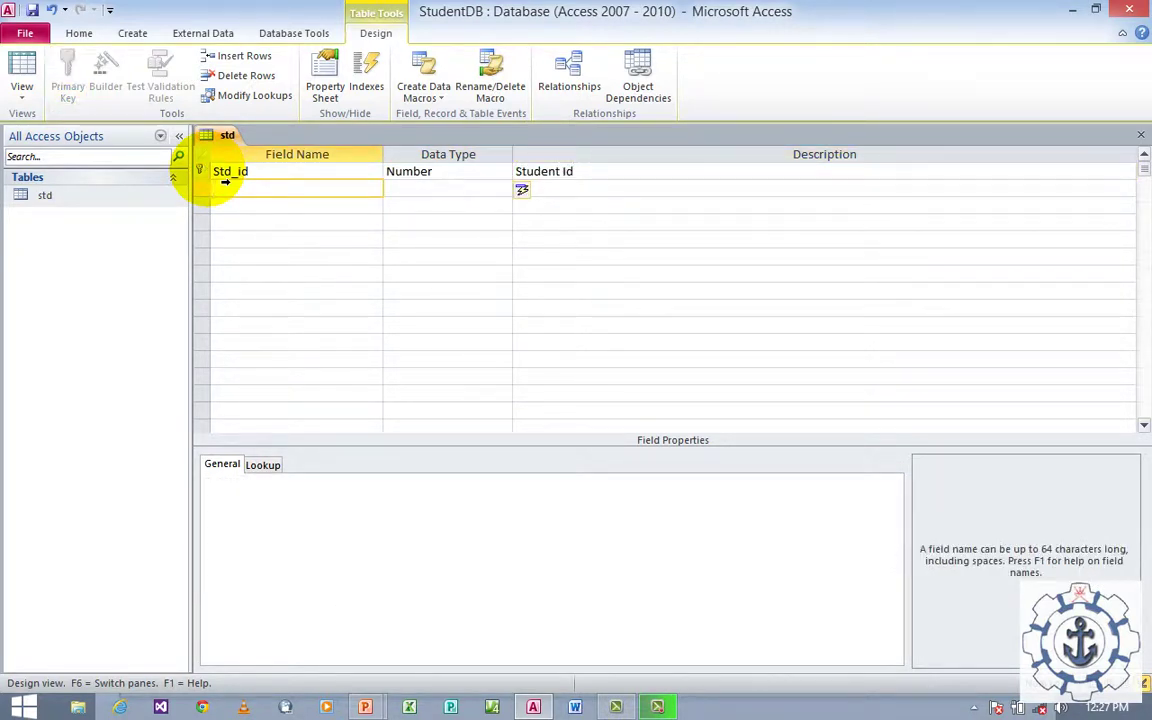
Add a Std_Name field with the Text data type and the description "Student Name".
{"action": "type", "text": "Std_Name"}
{"action": "key", "text": "Tab"}
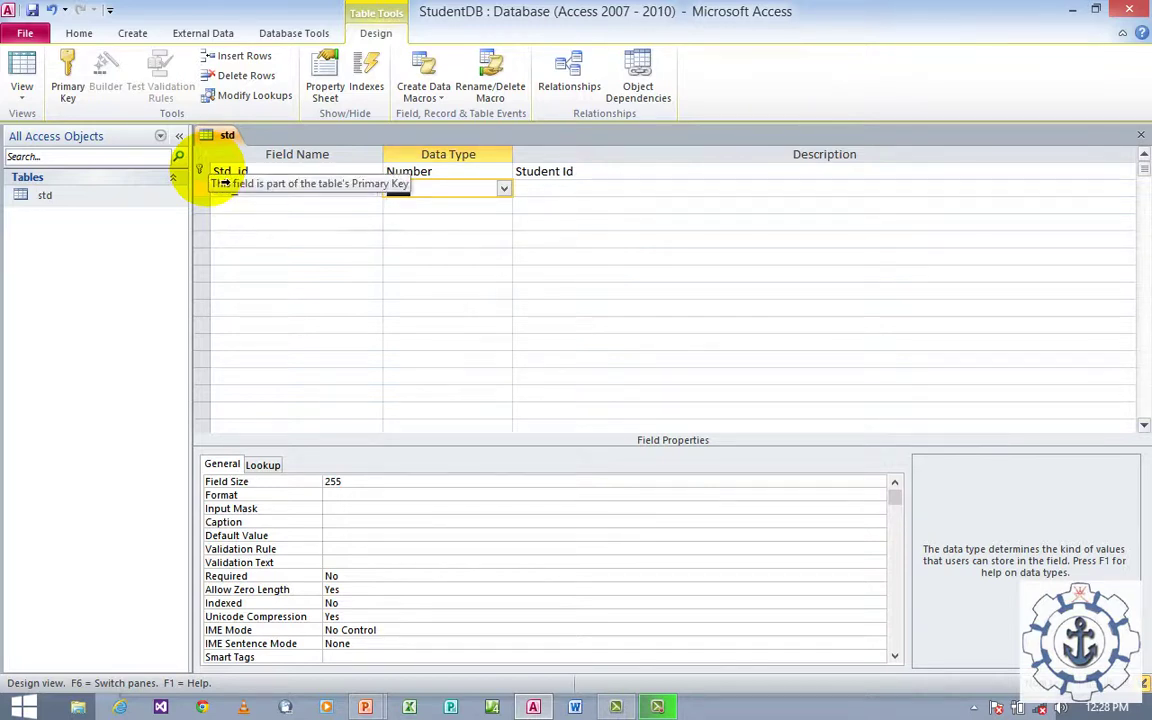
{"action": "left_click", "coordinate": [503, 189]}
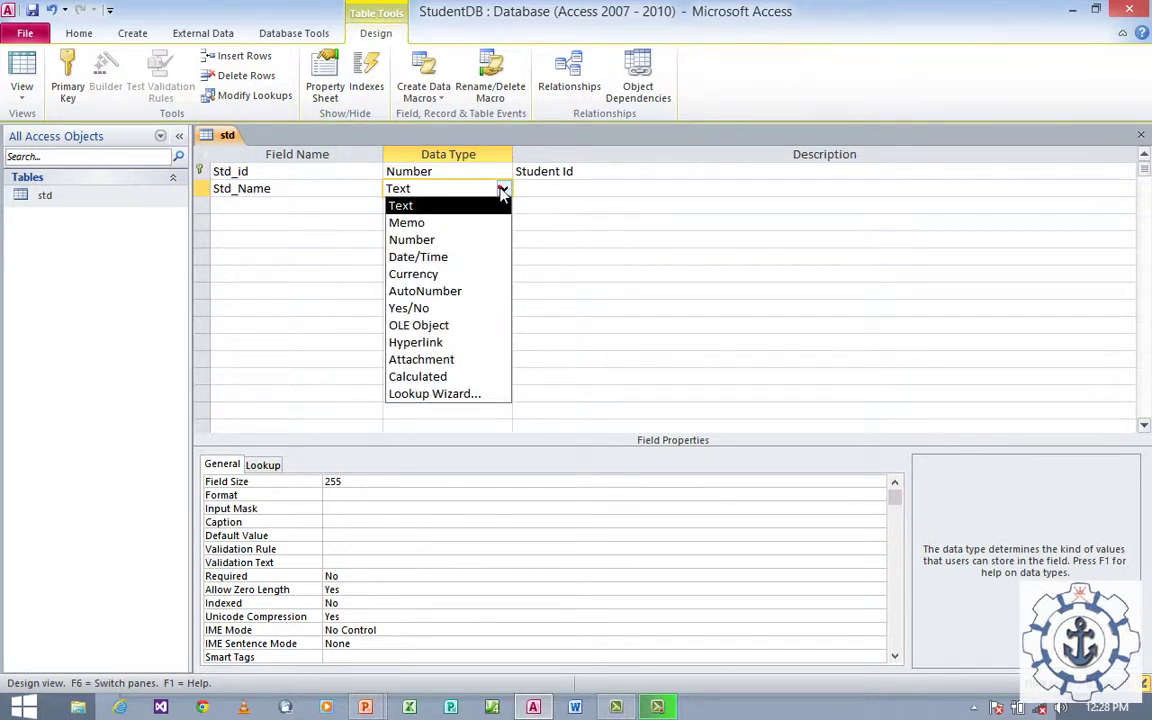
{"action": "left_click", "coordinate": [501, 189]}
{"action": "left_click", "coordinate": [542, 195]}
{"action": "type", "text": "S"}
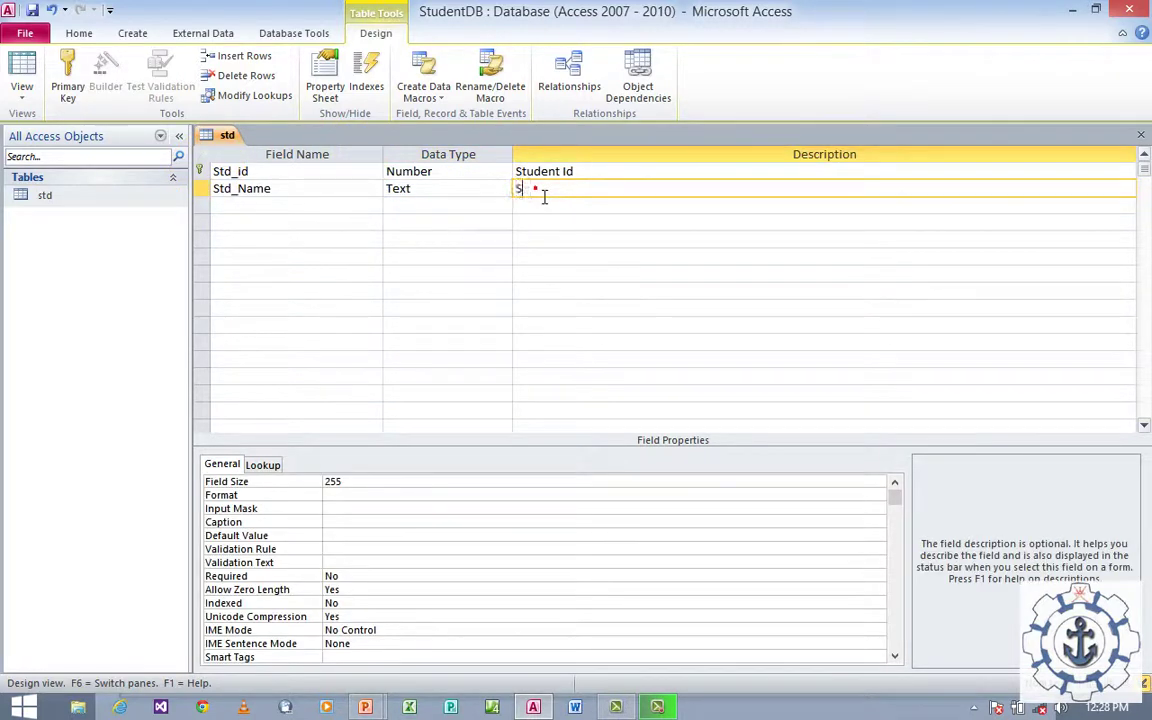
{"action": "type", "text": "tudent "}
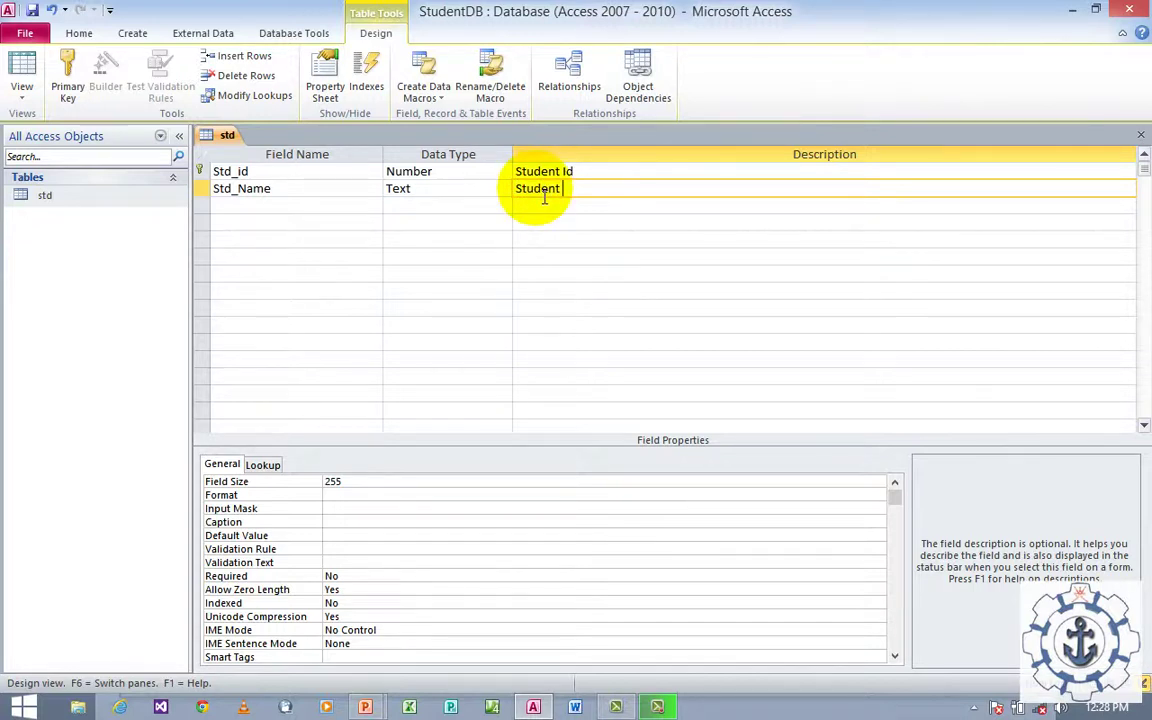
{"action": "type", "text": "Name"}
{"action": "key", "text": "Return"}
Add a third field named Specialization to the std table.
{"action": "type", "text": "Special"}
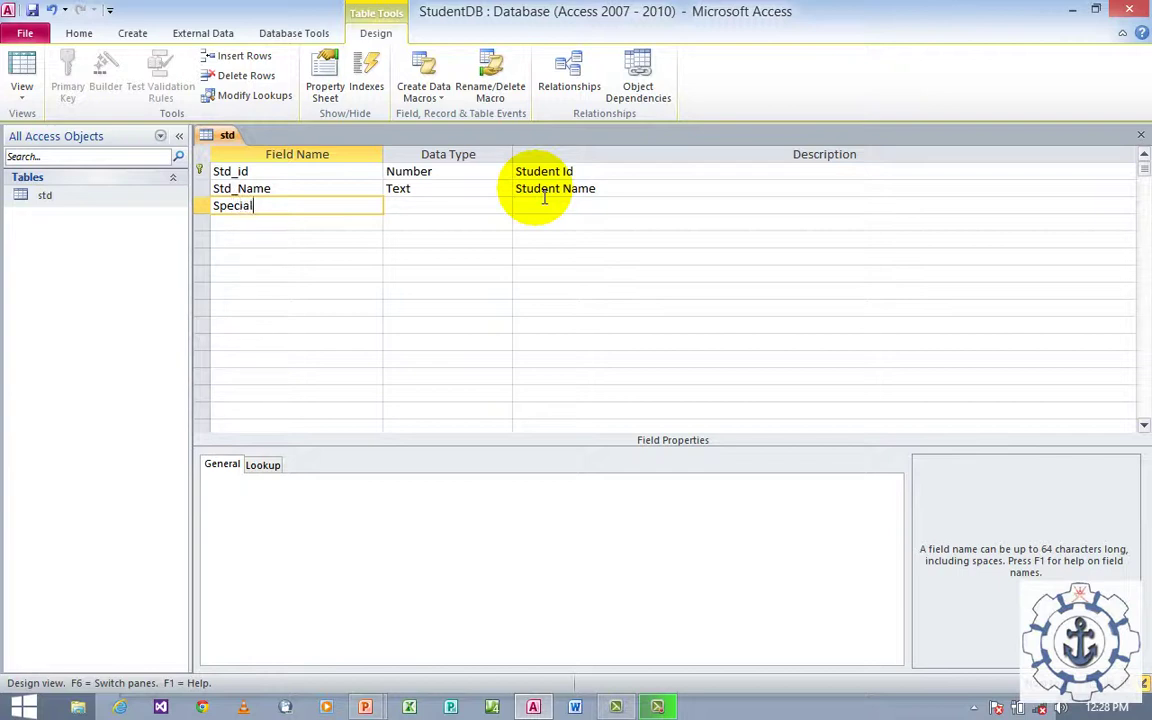
{"action": "type", "text": "ization"}
{"action": "key", "text": "Return"}
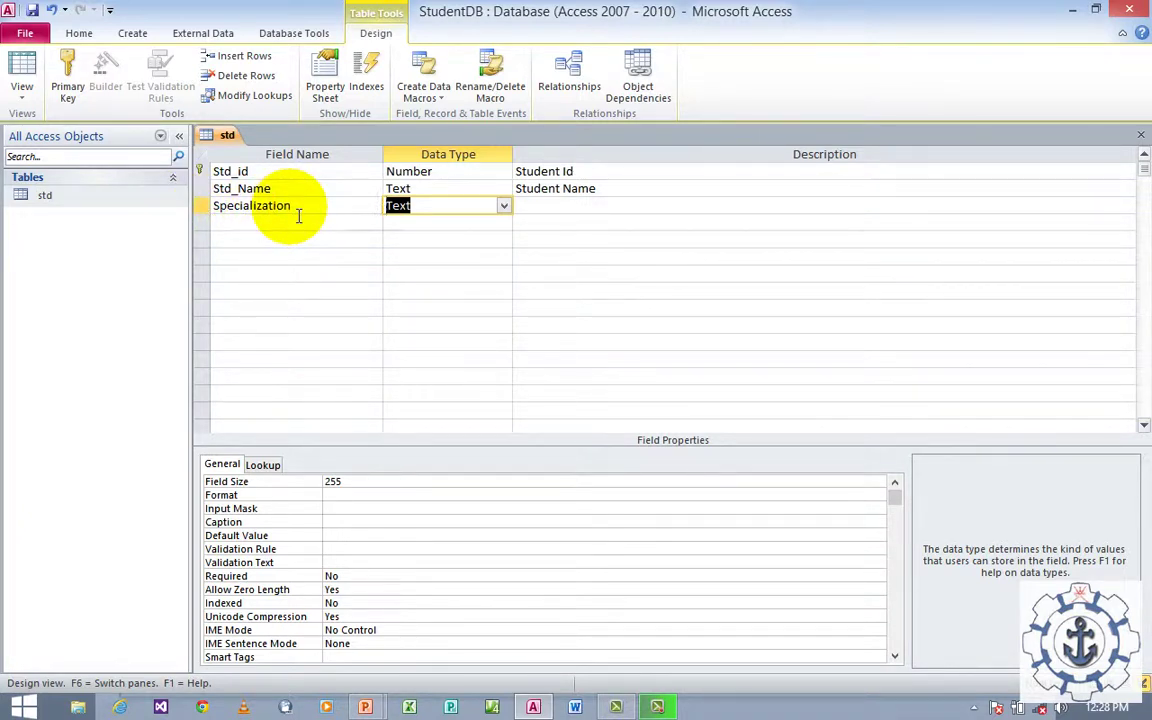
Start the Lookup Wizard for the Specialization field and choose to type in the lookup values.
{"action": "left_click", "coordinate": [504, 205]}
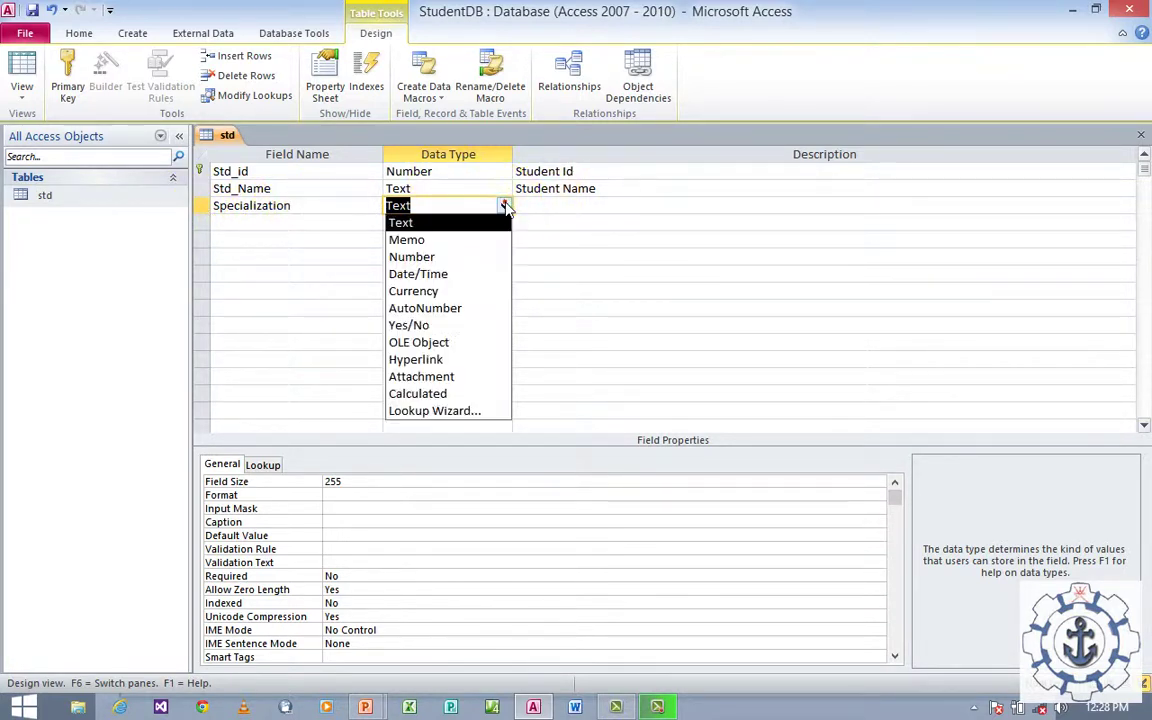
{"action": "left_click", "coordinate": [442, 412]}
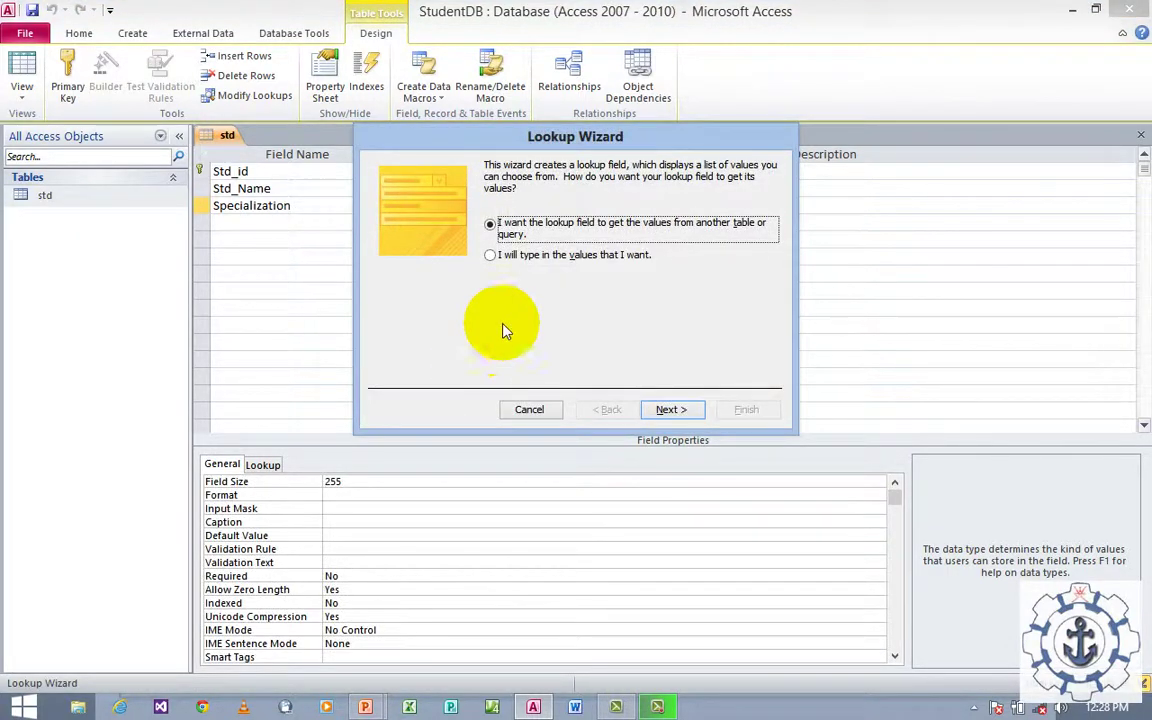
{"action": "left_click_drag", "start_coordinate": [478, 141], "coordinate": [484, 158]}
{"action": "left_click", "coordinate": [478, 147]}
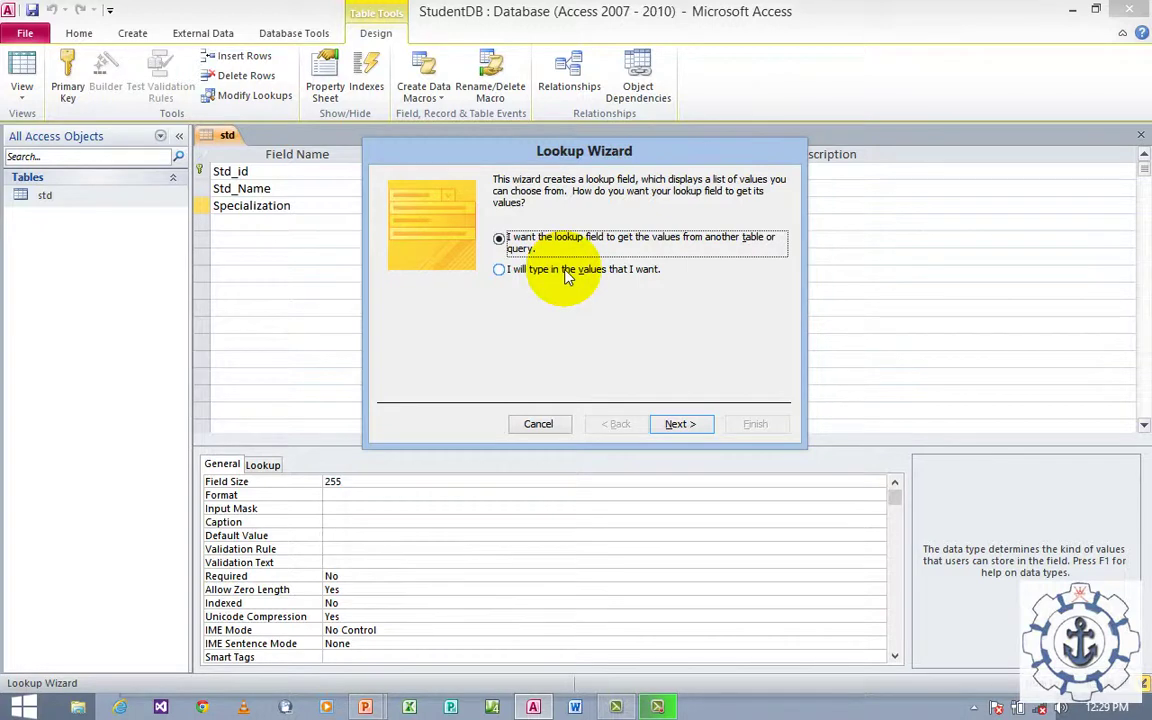
{"action": "left_click", "coordinate": [499, 270]}
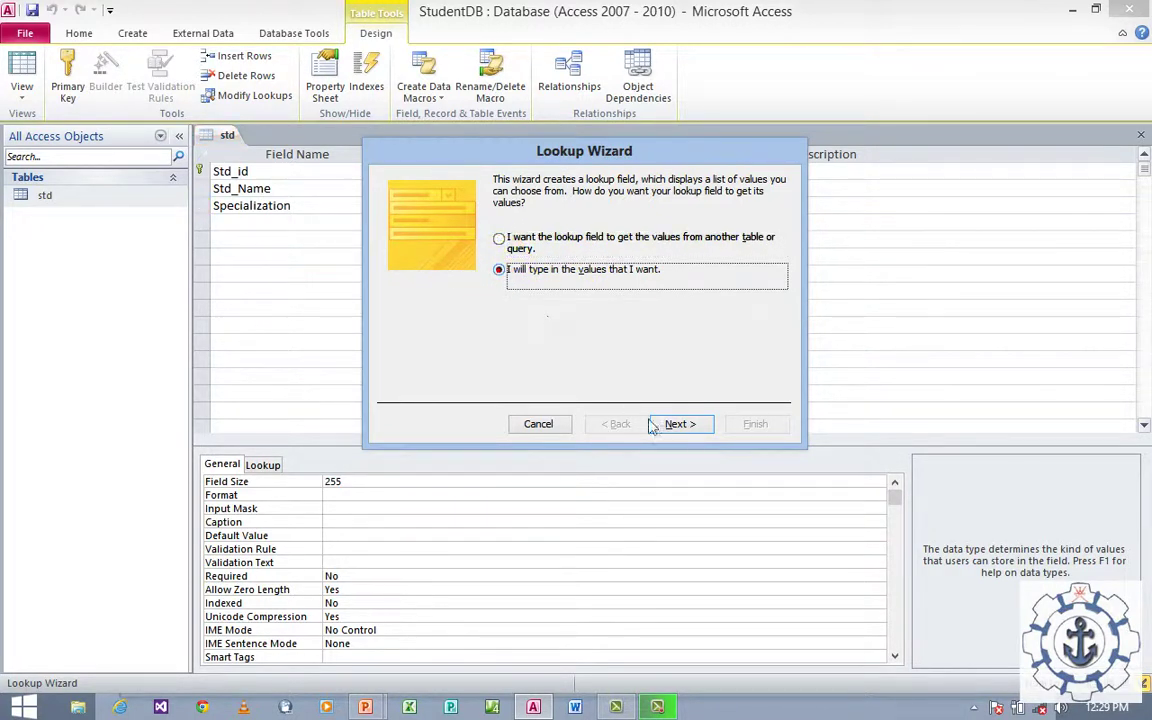
{"action": "left_click", "coordinate": [680, 424]}
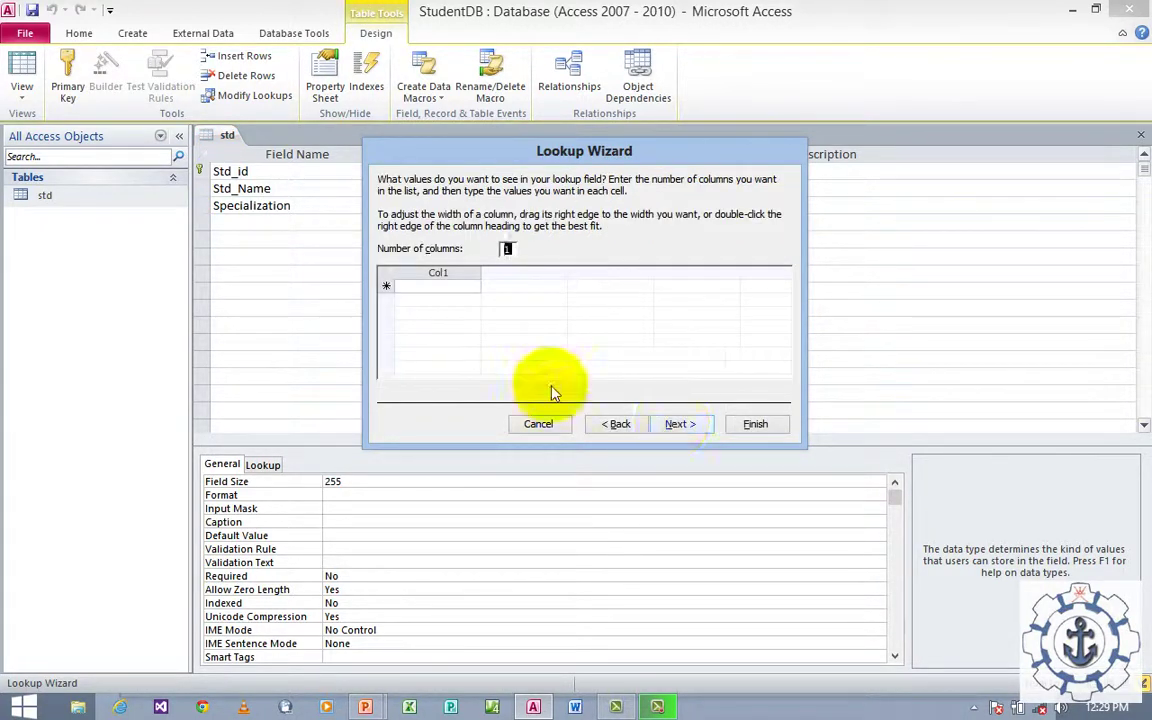
Enter ELectronics, Electrical, CFC and Painters as the Specialization lookup values and finish the wizard.
{"action": "left_click", "coordinate": [456, 289]}
{"action": "type", "text": "ELect"}
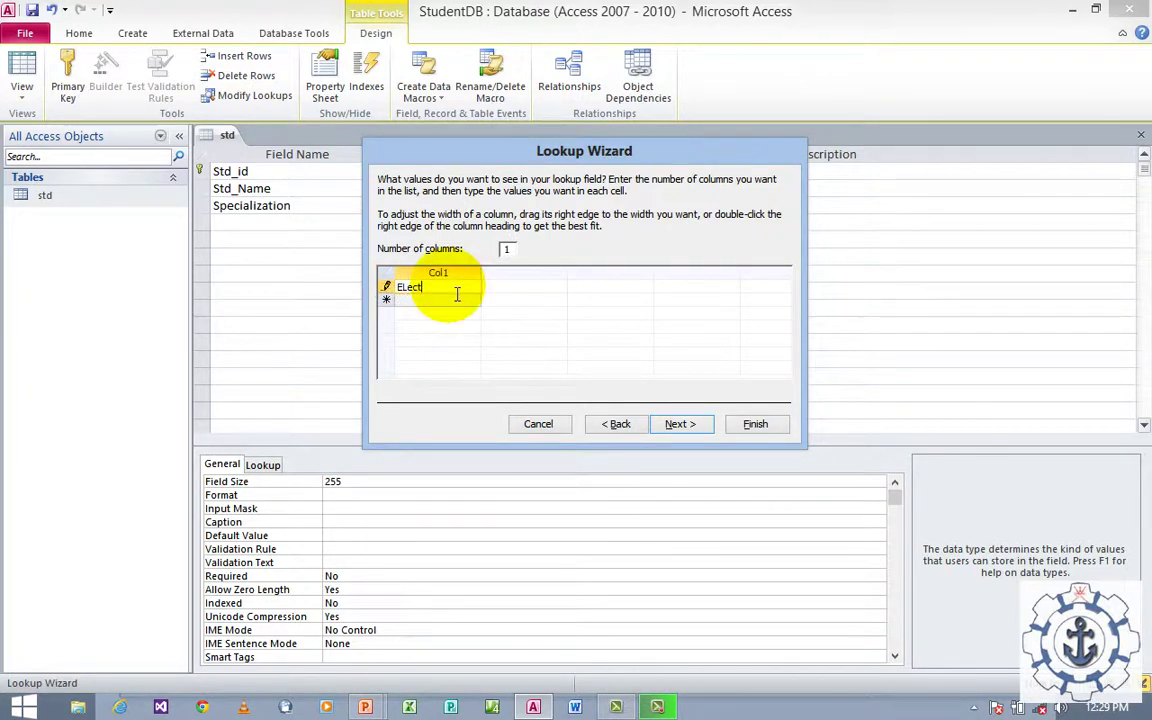
{"action": "type", "text": "ronics"}
{"action": "key", "text": "Return"}
{"action": "type", "text": "Electrical"}
{"action": "key", "text": "Return"}
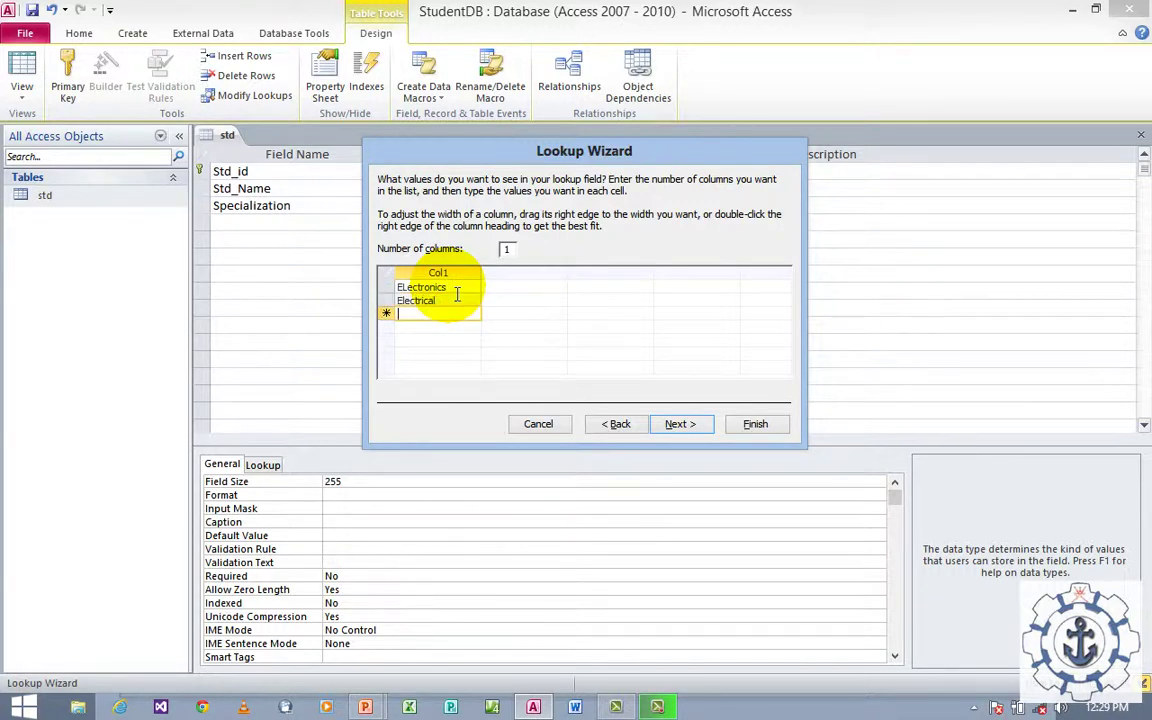
{"action": "type", "text": "CFC"}
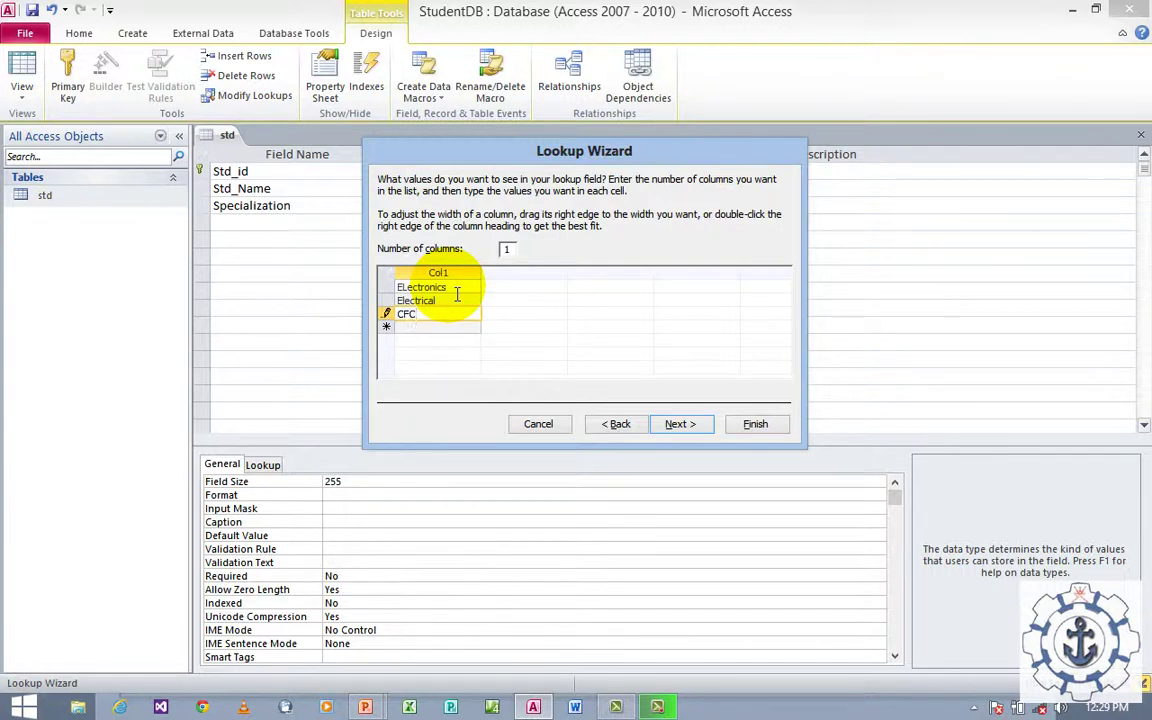
{"action": "key", "text": "Return"}
{"action": "type", "text": "Painters"}
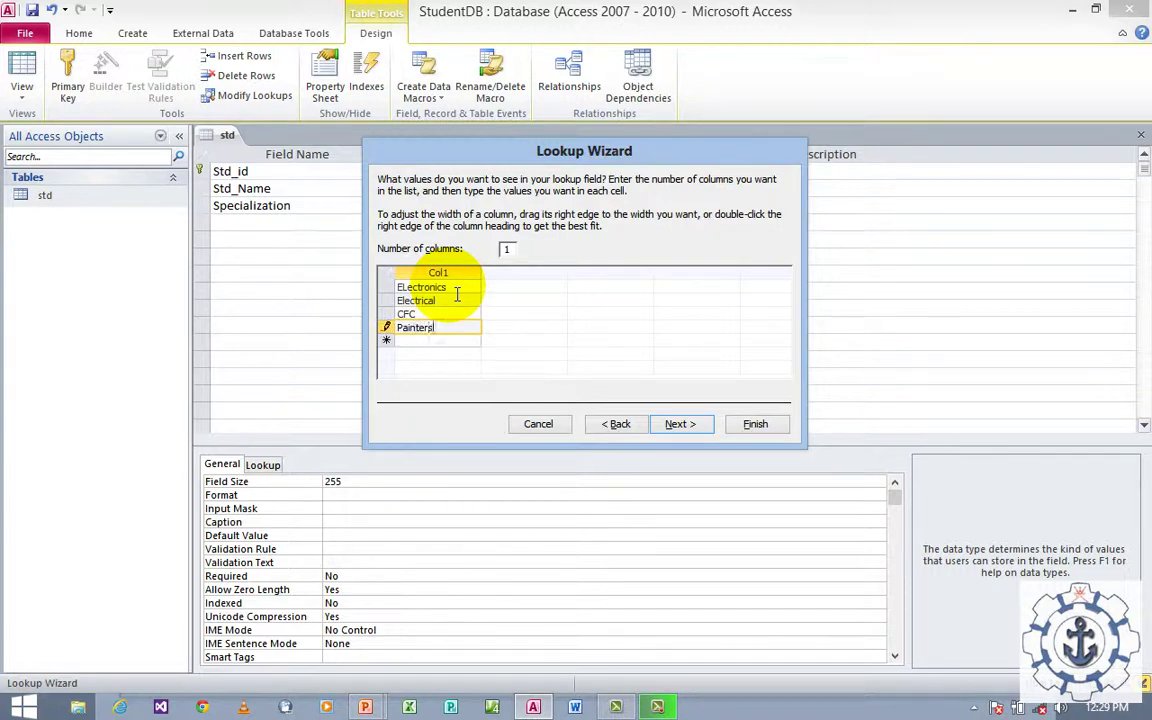
{"action": "left_click", "coordinate": [680, 424]}
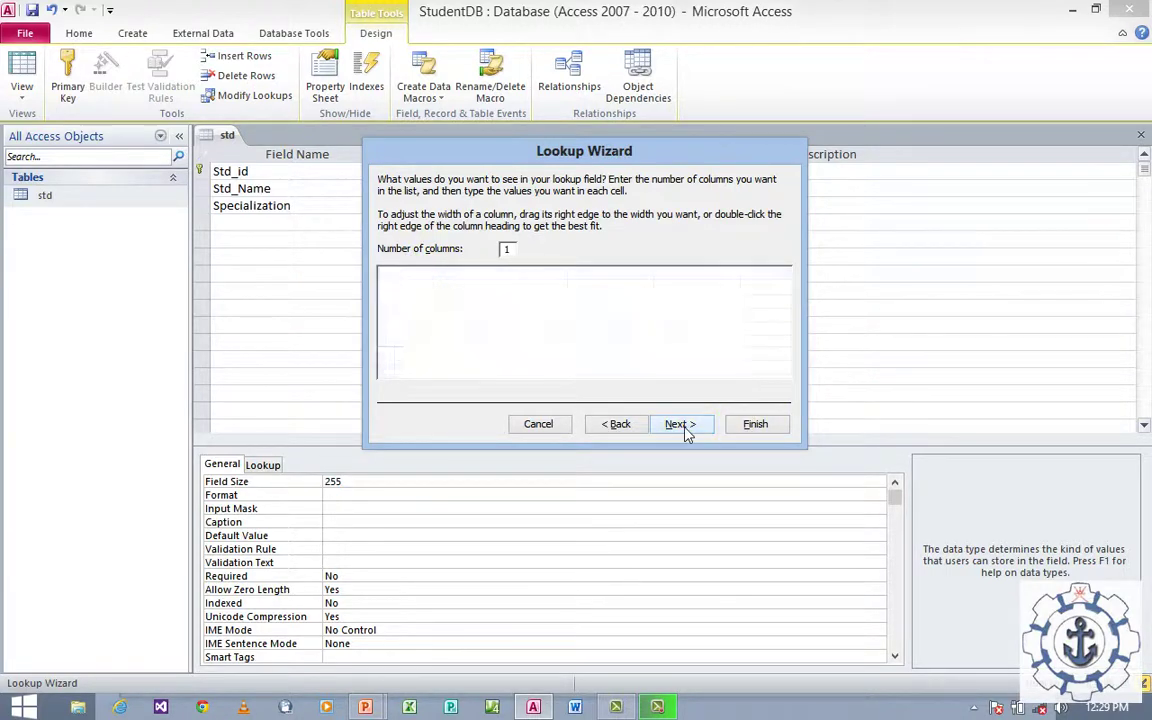
{"action": "left_click", "coordinate": [755, 424]}
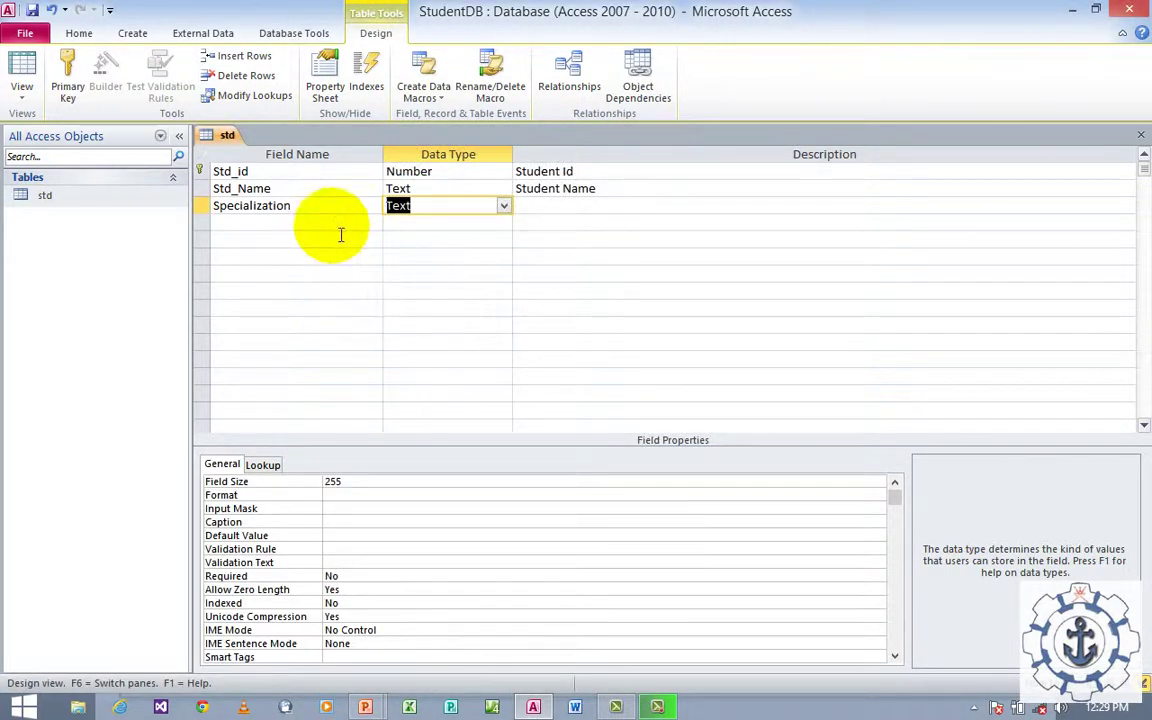
Describe the Specialization field as "Student Specialization".
{"action": "left_click", "coordinate": [560, 210]}
{"action": "type", "text": "S"}
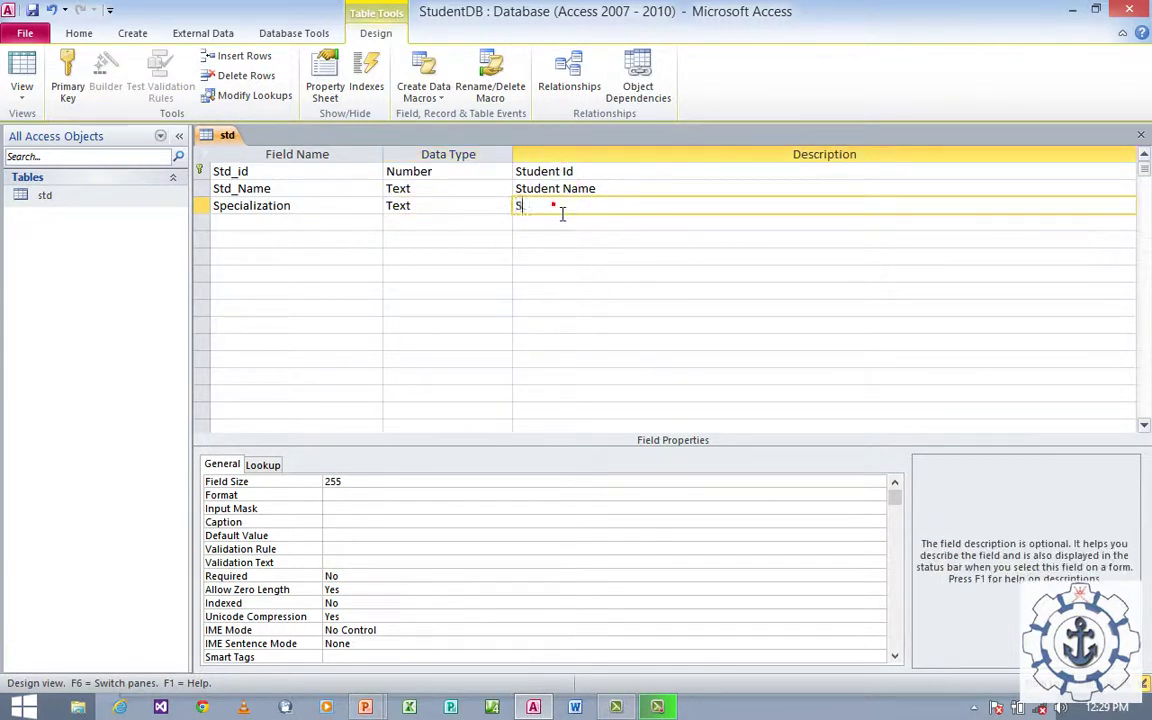
{"action": "type", "text": "tudent"}
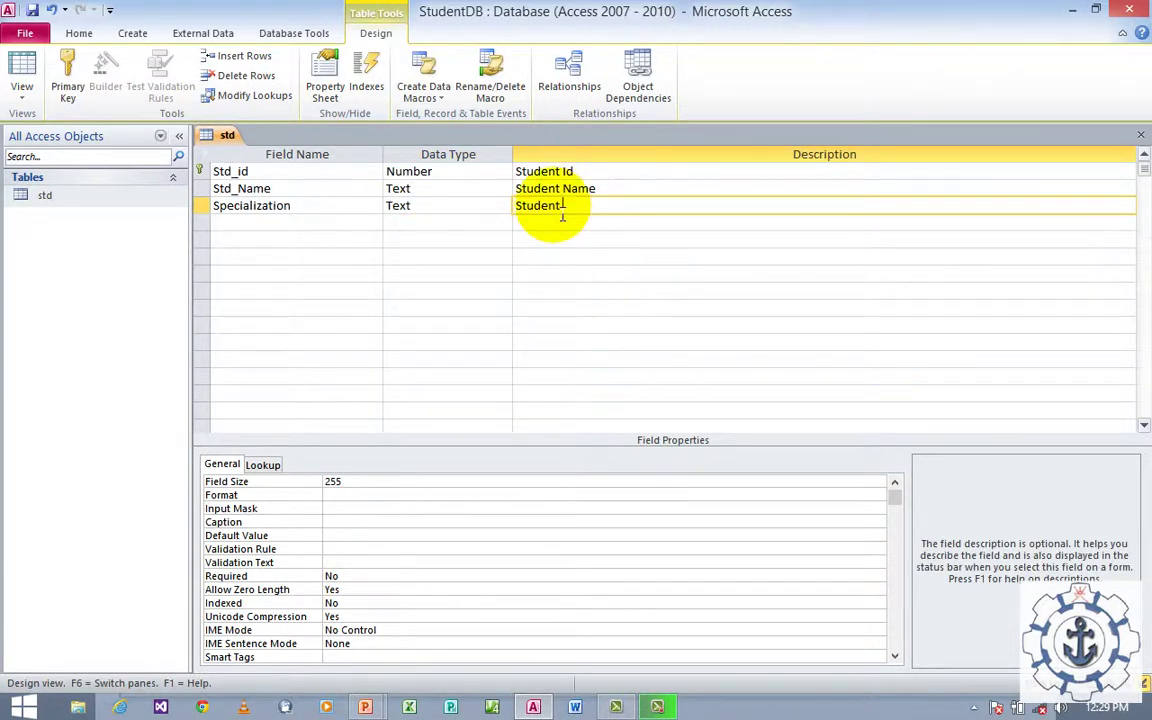
{"action": "type", "text": " Specialization"}
{"action": "key", "text": "Return"}
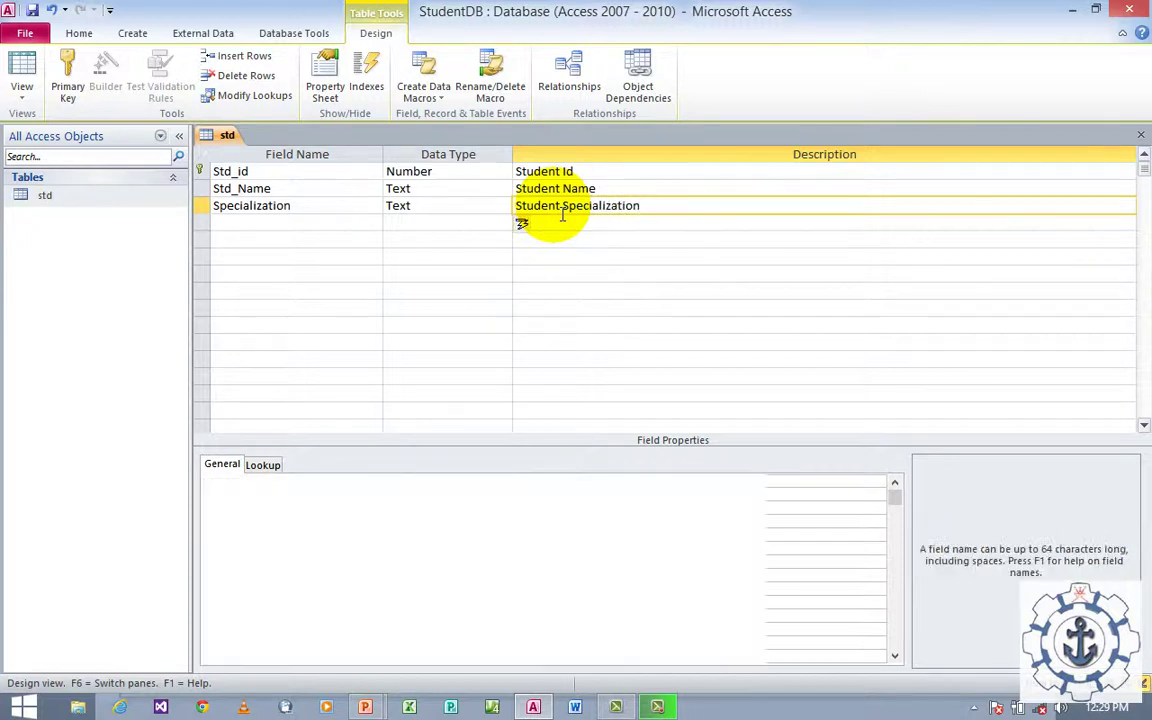
Add a field named Level and start the Lookup Wizard for it with the option to type in the values.
{"action": "type", "text": "Level"}
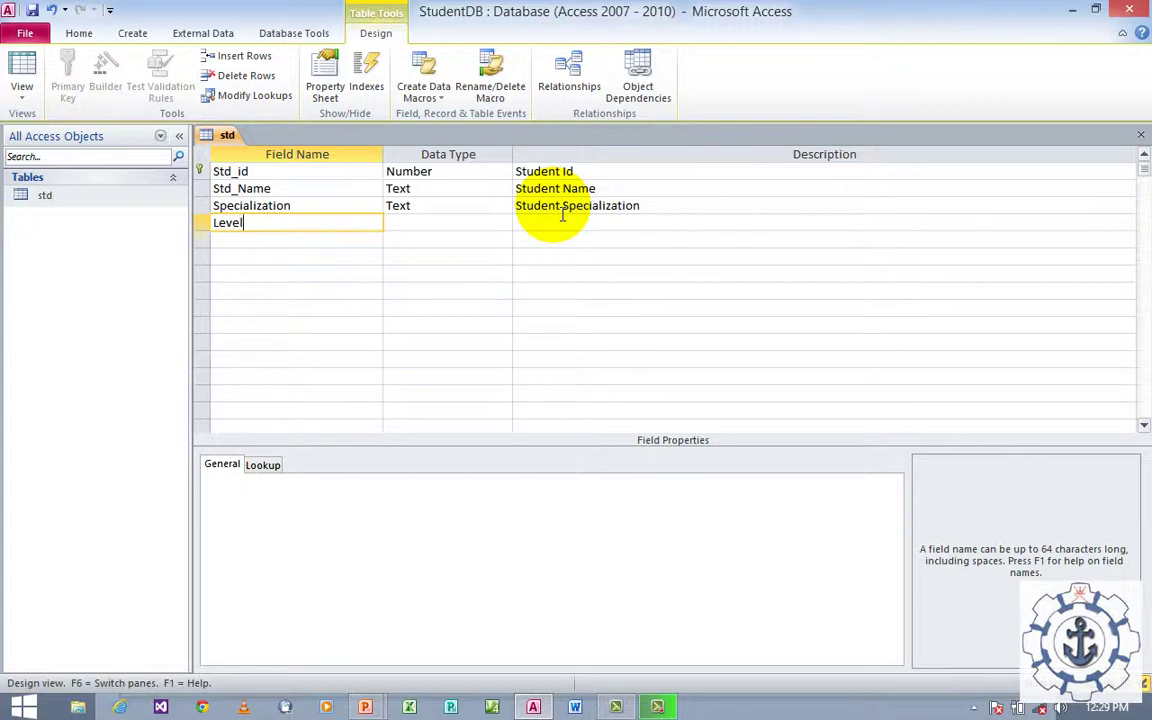
{"action": "key", "text": "Return"}
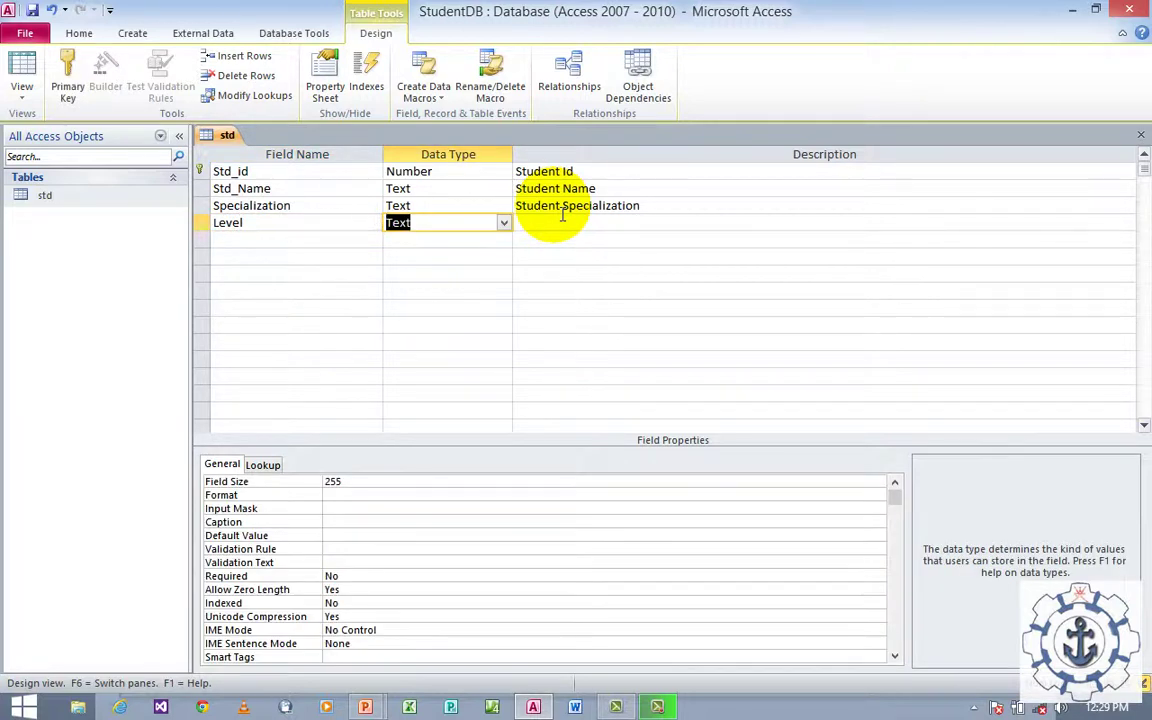
{"action": "left_click", "coordinate": [505, 224]}
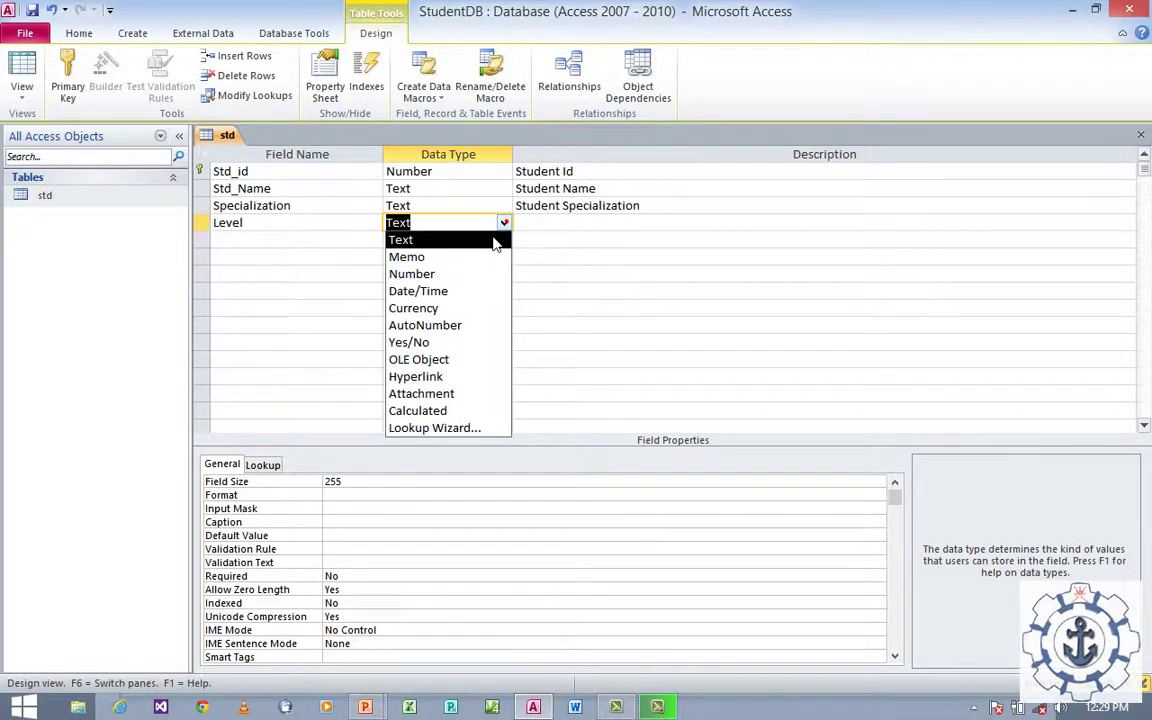
{"action": "left_click", "coordinate": [445, 430]}
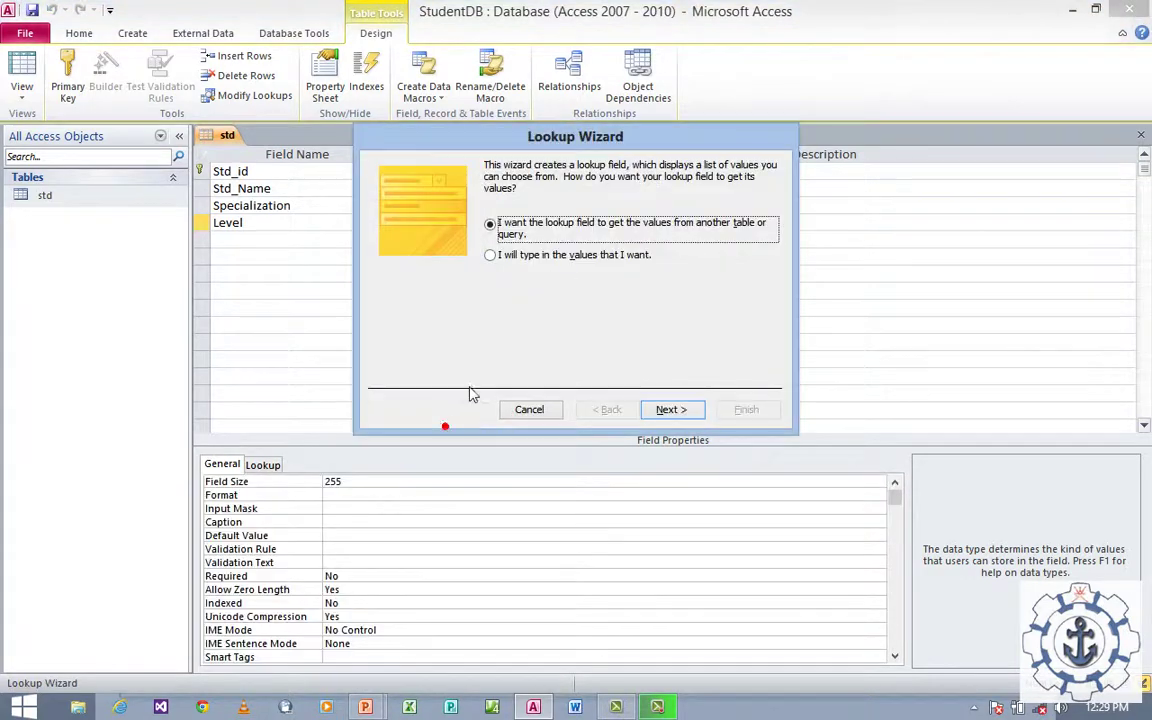
{"action": "left_click", "coordinate": [491, 257]}
{"action": "left_click", "coordinate": [688, 410]}
Enter Level 1, Level 2 and Level 3 as the Level lookup values and finish the wizard.
{"action": "left_click", "coordinate": [464, 280]}
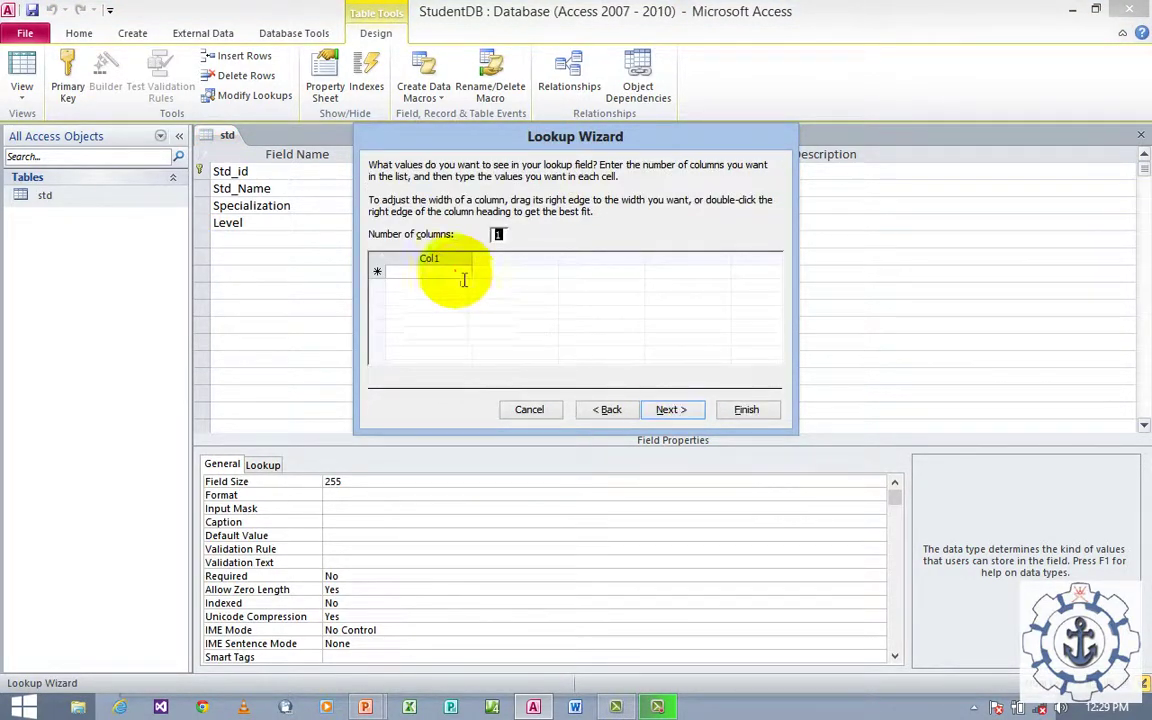
{"action": "type", "text": "Level"}
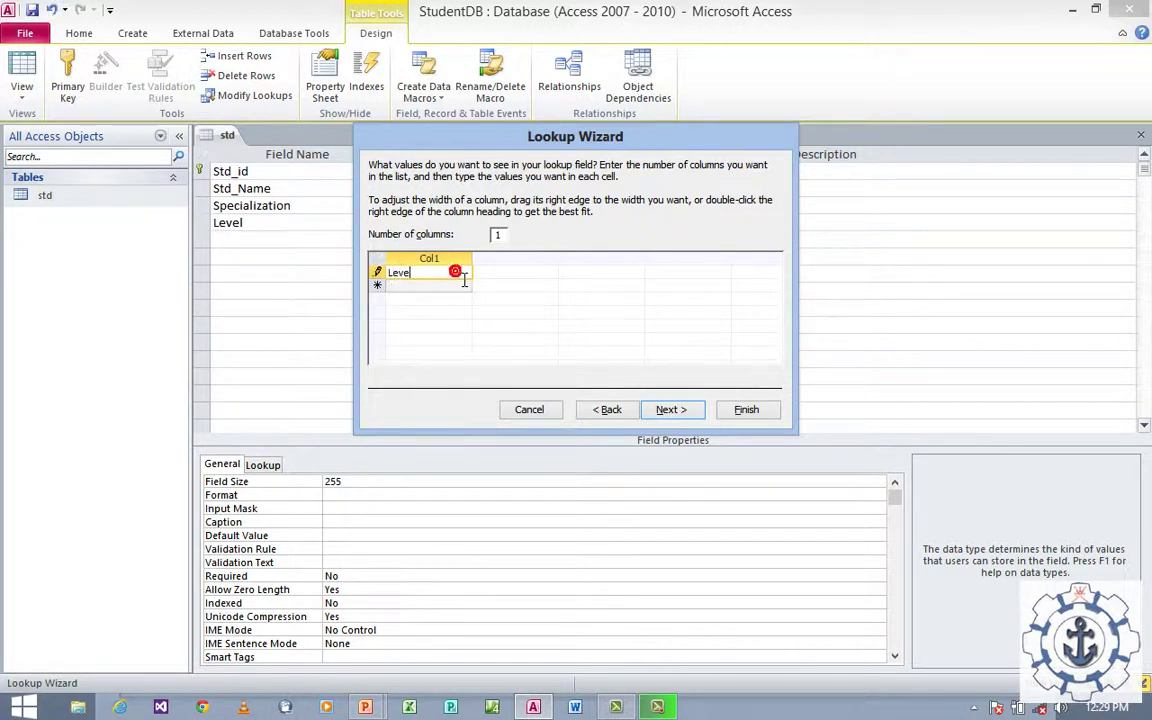
{"action": "left_click", "coordinate": [464, 280]}
{"action": "key", "text": "Down"}
{"action": "key", "text": "Caps_Lock"}
{"action": "type", "text": "LEV"}
{"action": "key", "text": "BackSpace"}
{"action": "key", "text": "BackSpace"}
{"action": "type", "text": "EV"}
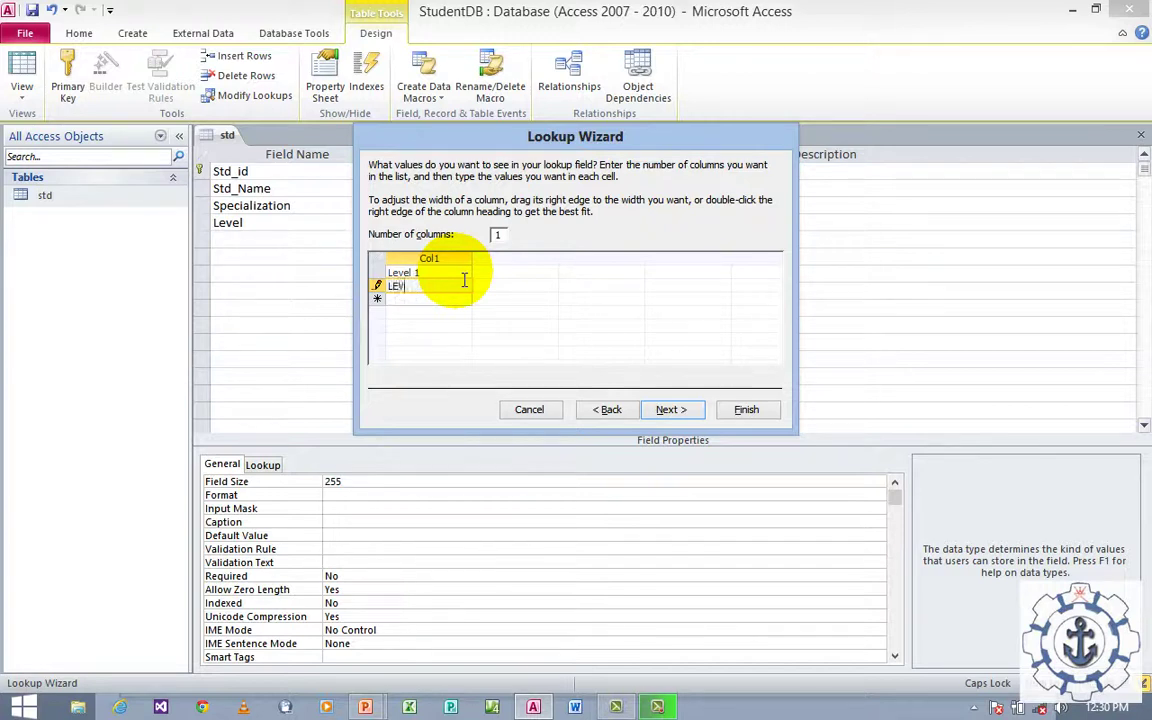
{"action": "key", "text": "Caps_Lock"}
{"action": "key", "text": "Return"}
{"action": "type", "text": "Level 3"}
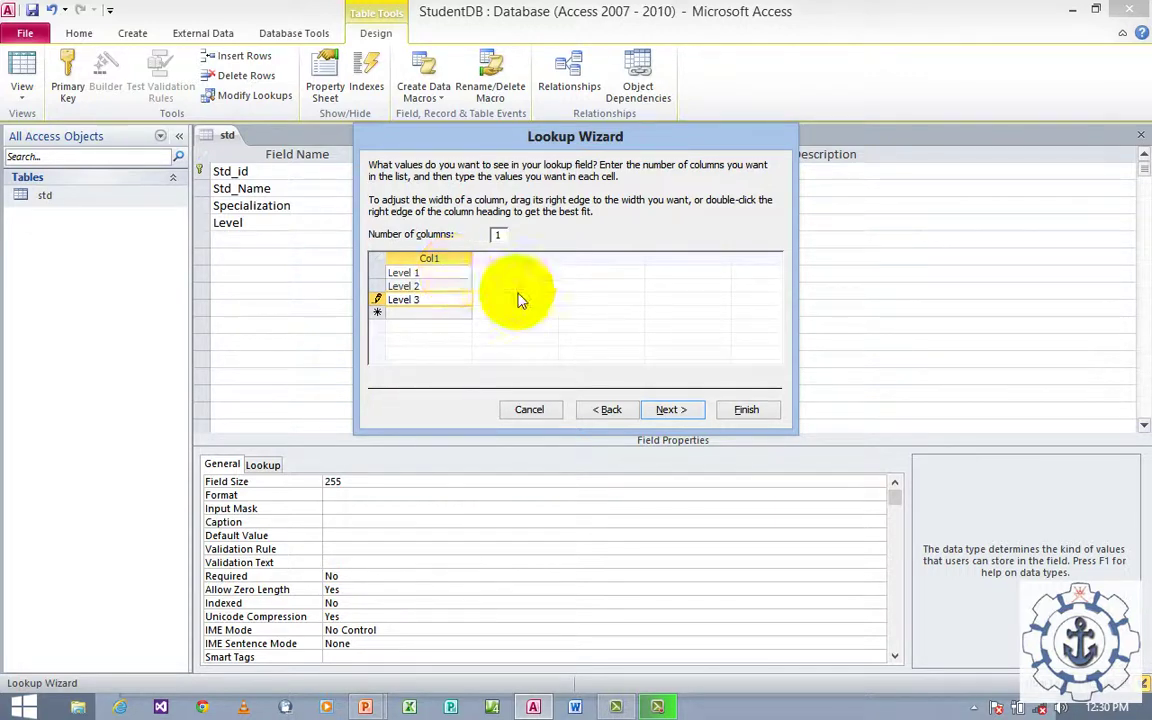
{"action": "left_click", "coordinate": [688, 411]}
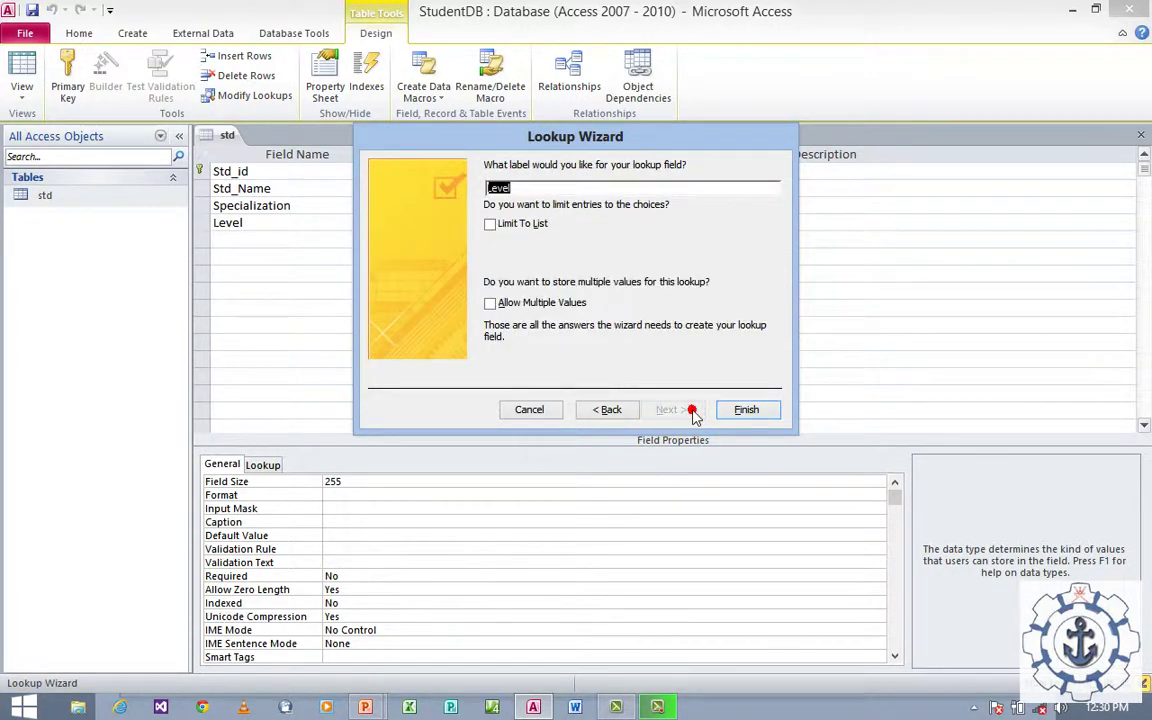
{"action": "left_click", "coordinate": [740, 409]}
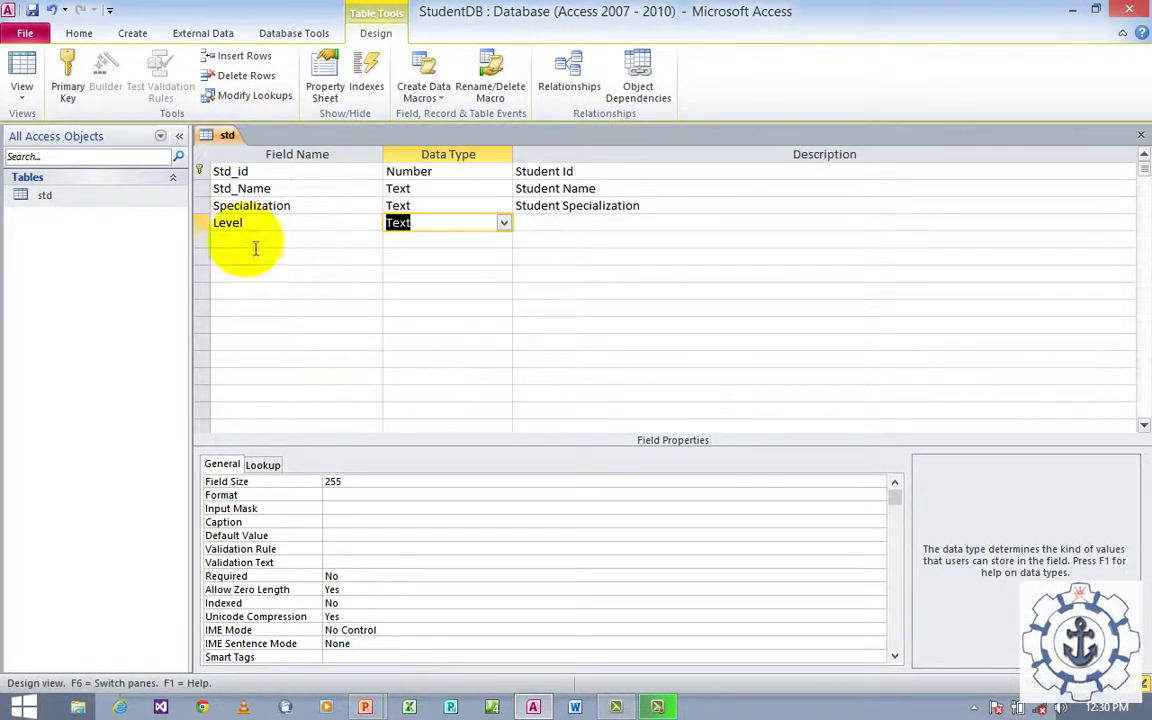
Add an Address field with the Text data type and the description "Student Address".
{"action": "left_click", "coordinate": [255, 245]}
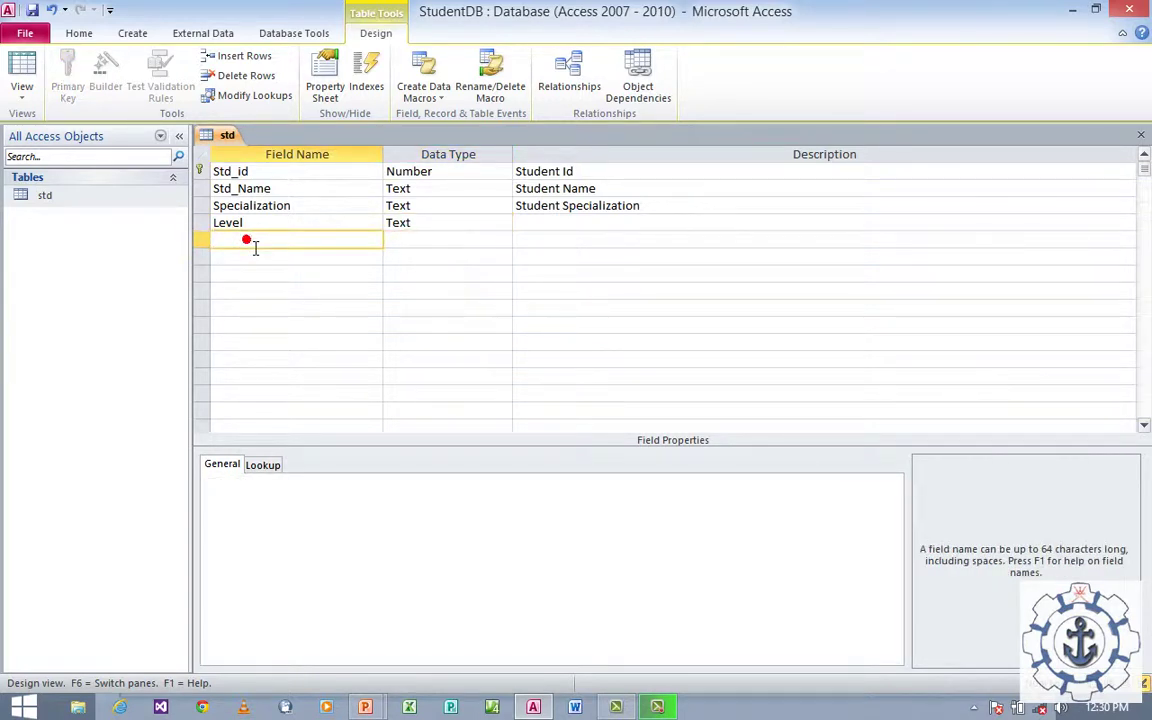
{"action": "type", "text": "Address"}
{"action": "key", "text": "Tab"}
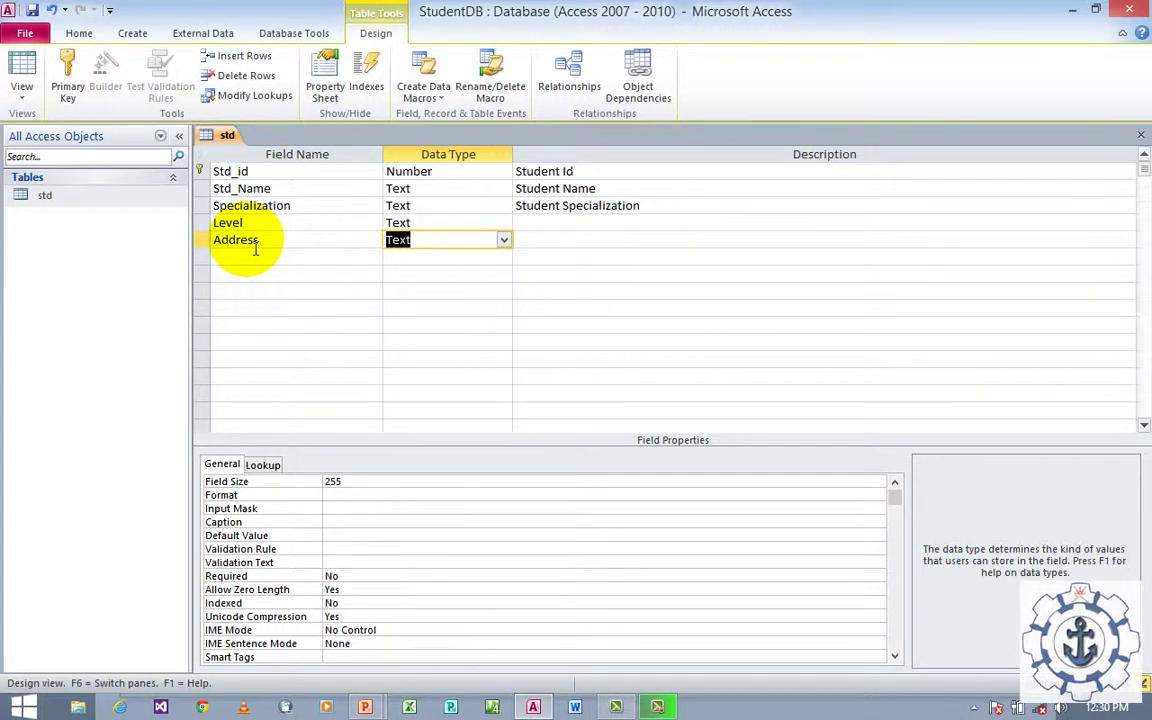
{"action": "left_click", "coordinate": [527, 240]}
{"action": "type", "text": "Student A"}
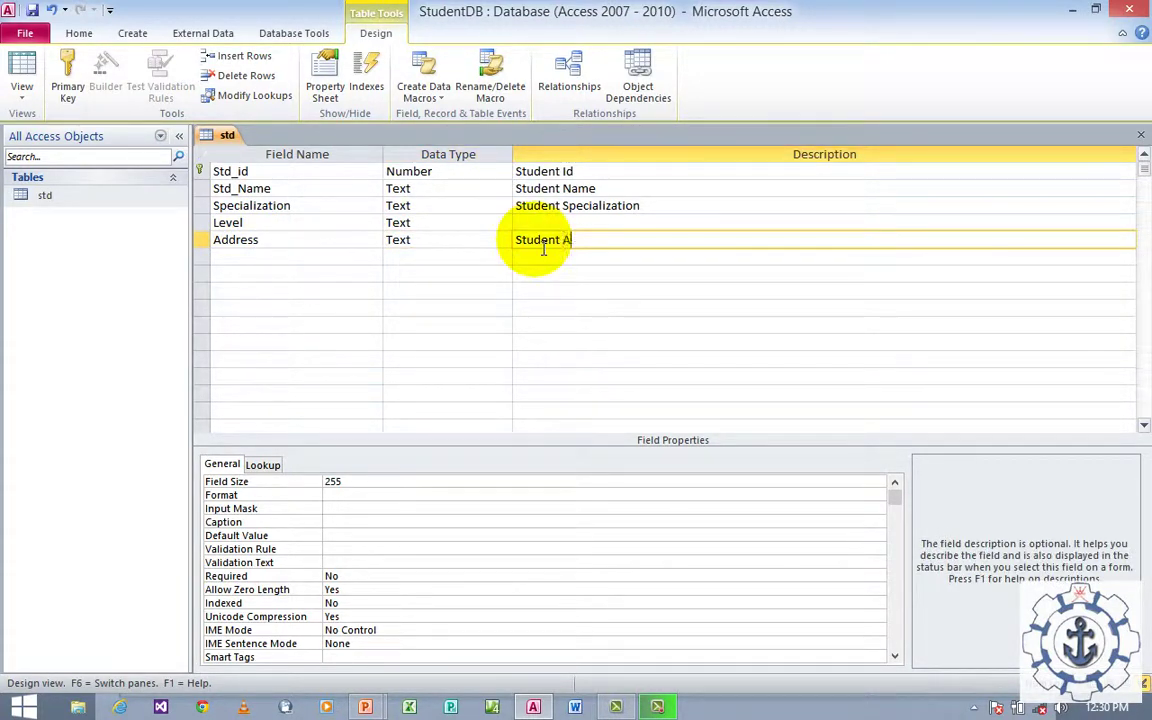
{"action": "type", "text": "ddress"}
Describe the Level field as "Student Level".
{"action": "left_click", "coordinate": [604, 224]}
{"action": "type", "text": "Student"}
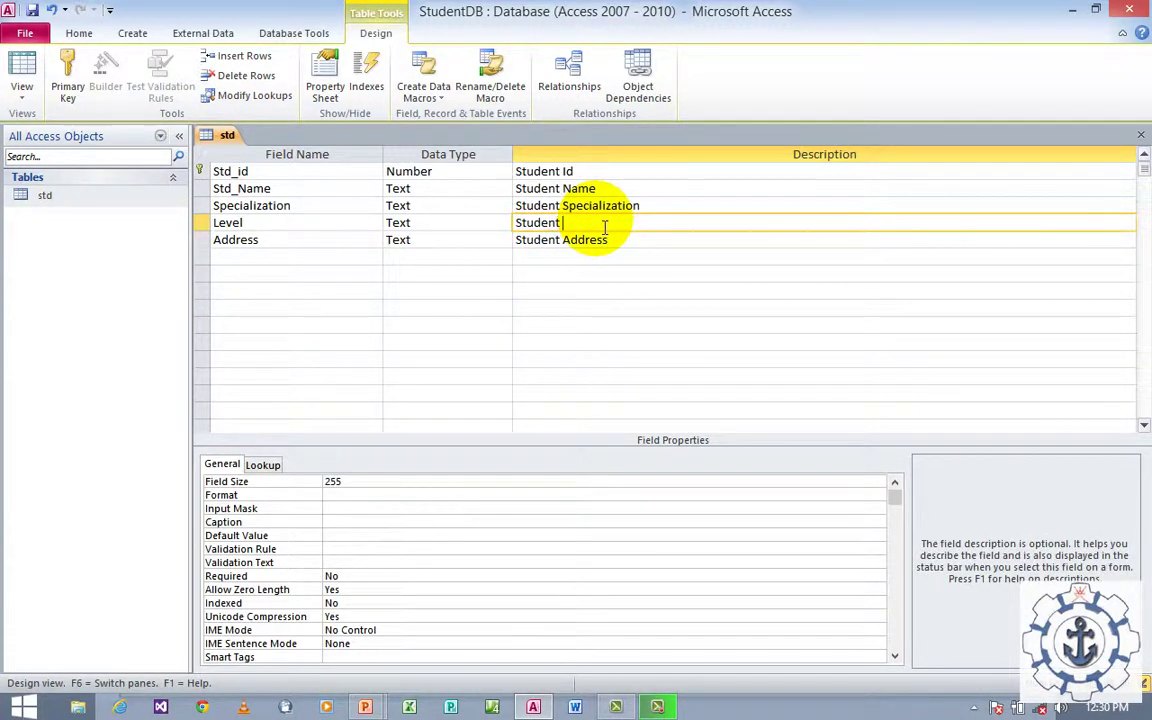
{"action": "type", "text": " Level"}
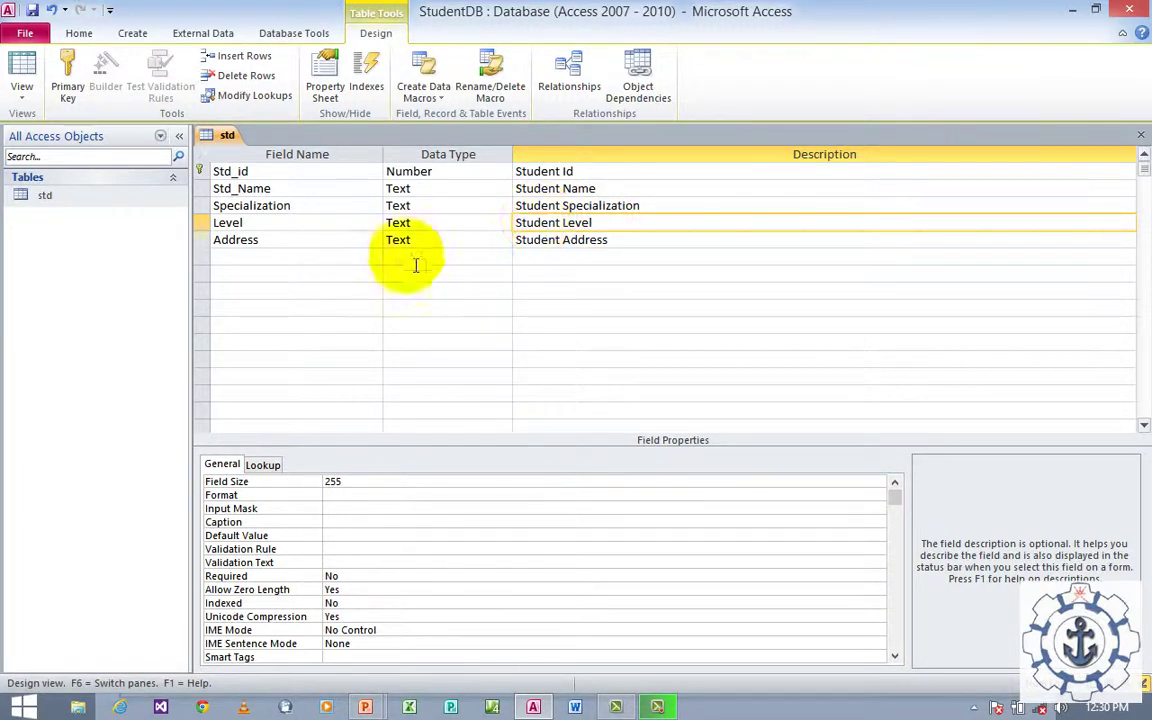
Add a Mobile No field with the Number data type and the description "Student Mobile No".
{"action": "left_click", "coordinate": [352, 262]}
{"action": "type", "text": "Mobile N"}
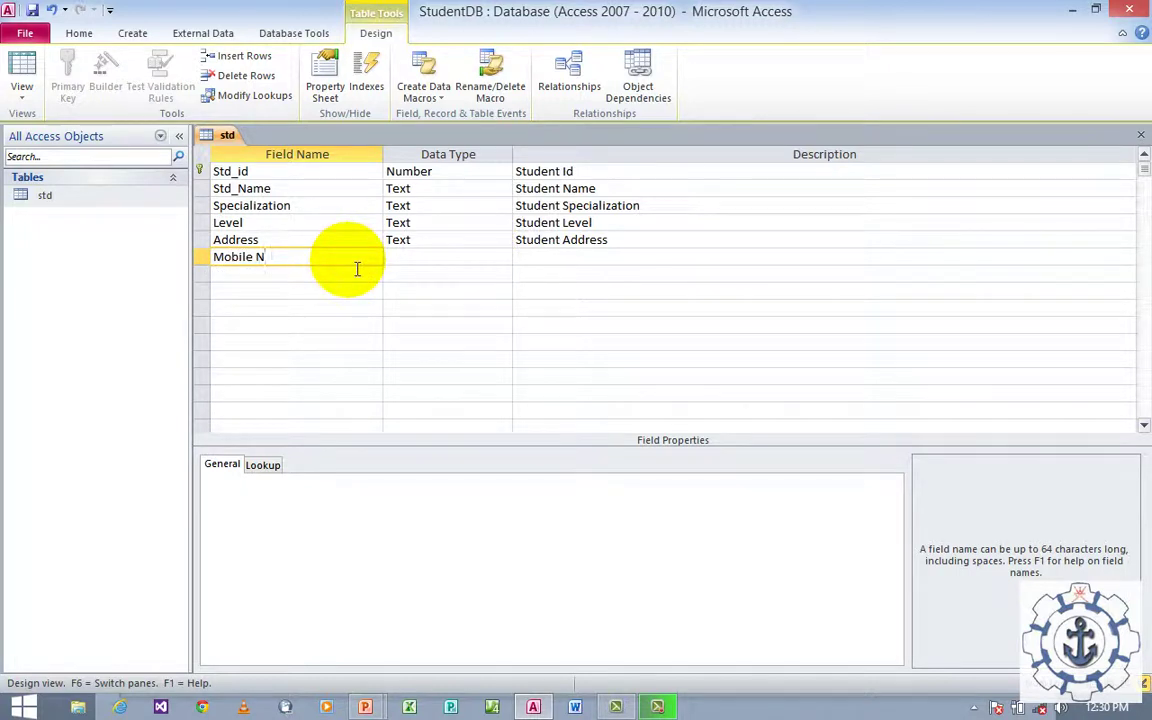
{"action": "type", "text": "o"}
{"action": "key", "text": "Tab"}
{"action": "type", "text": "nu"}
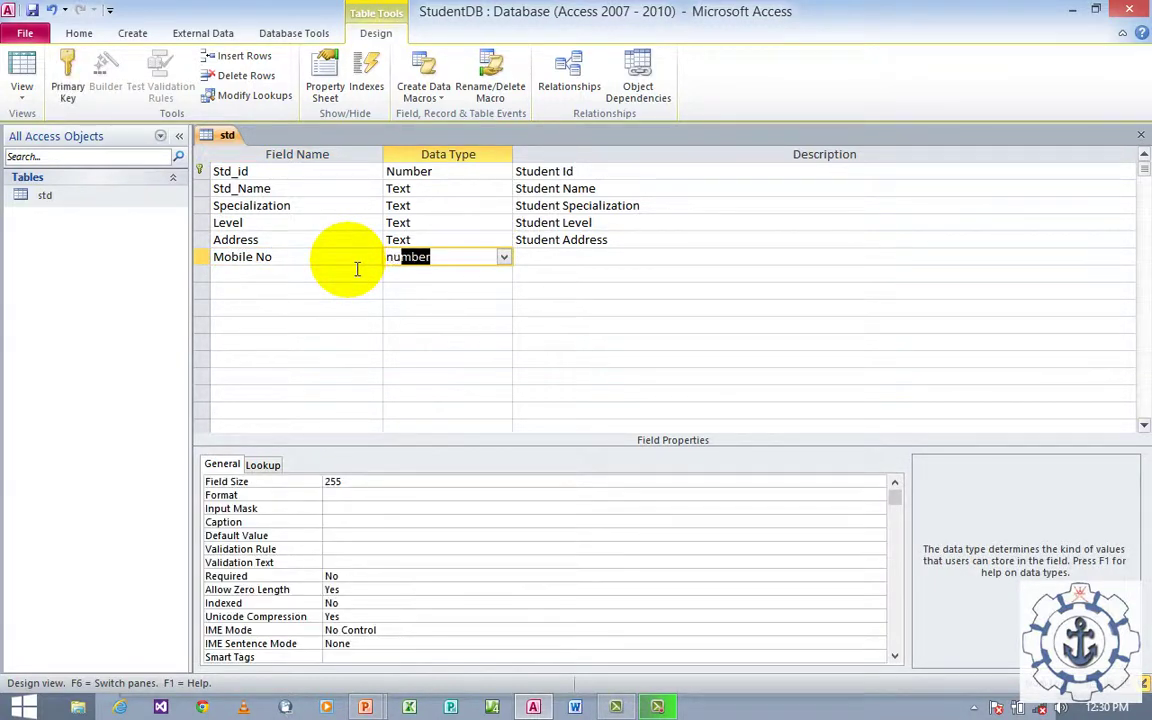
{"action": "key", "text": "Tab"}
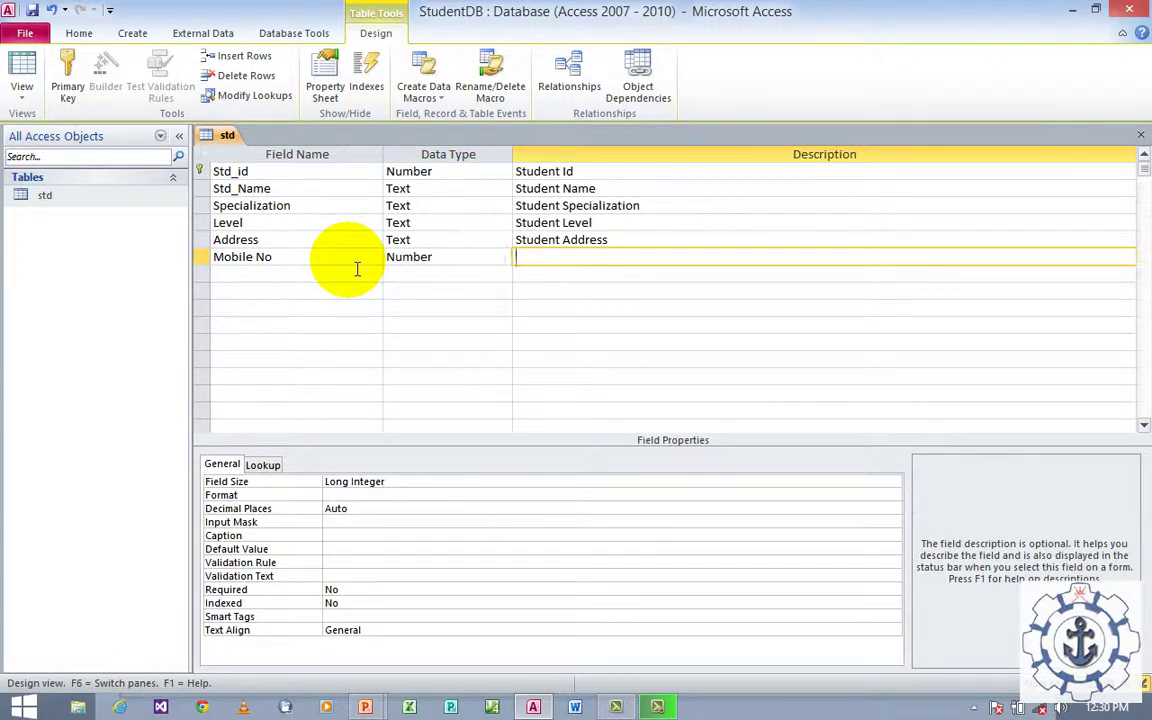
{"action": "type", "text": "Student Mobile No"}
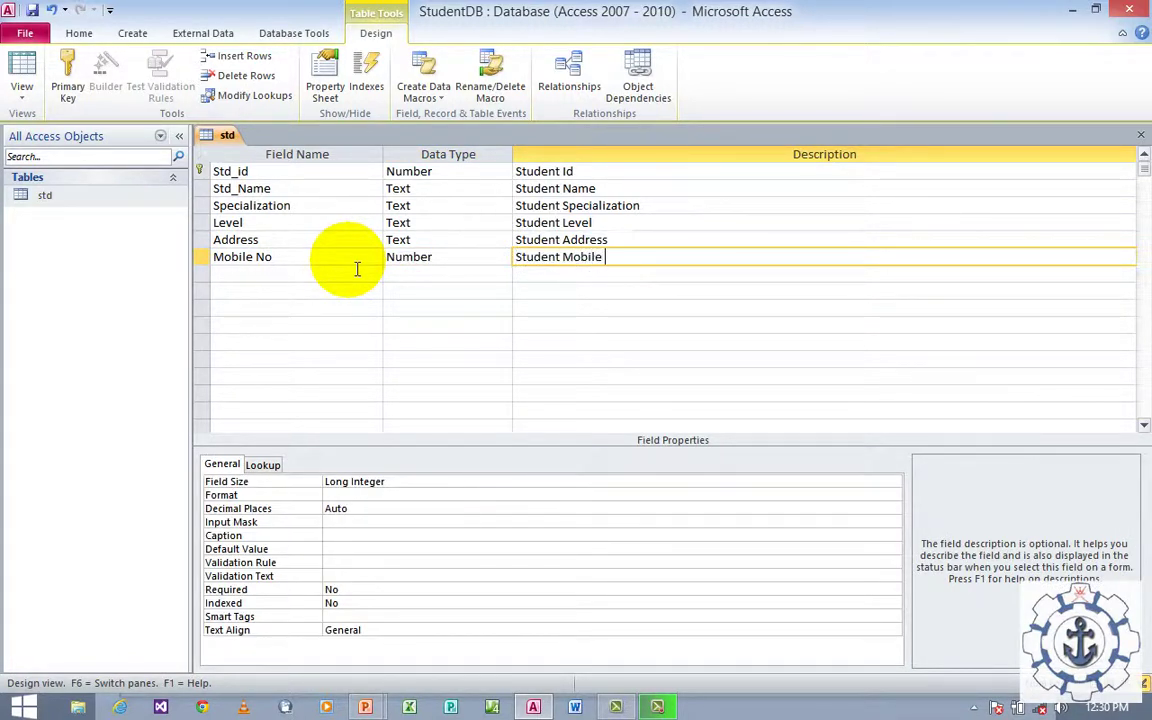
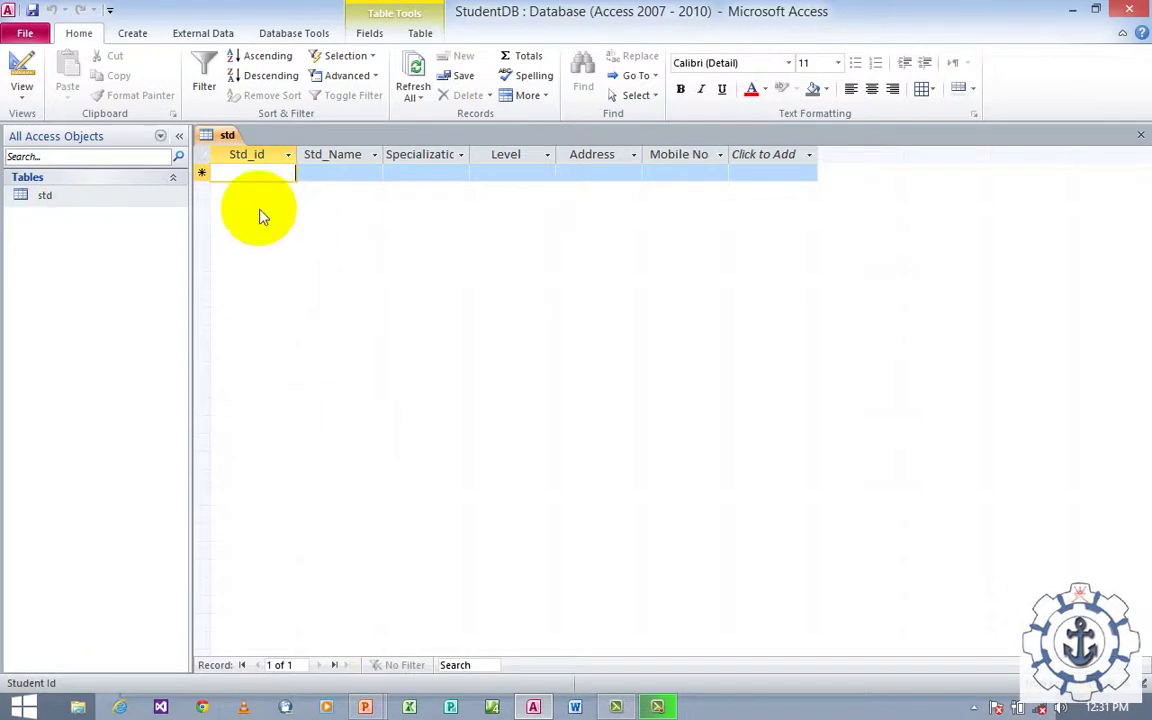
{"action": "left_click", "coordinate": [34, 92]}
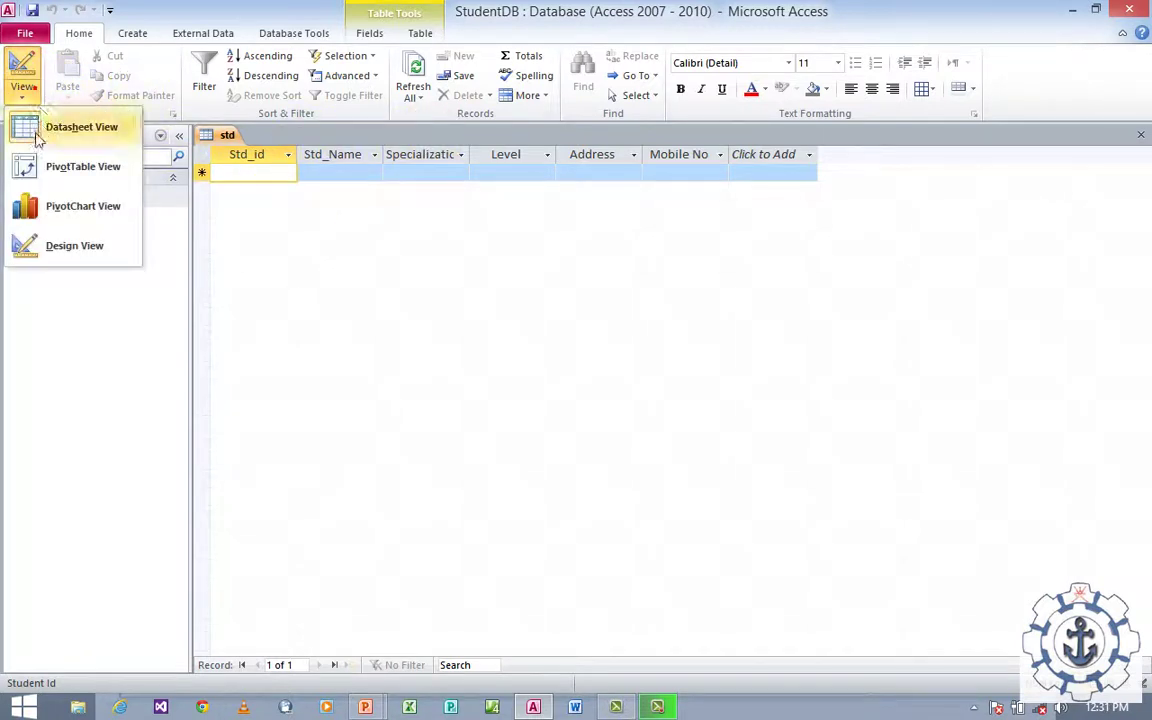
{"action": "left_click", "coordinate": [294, 217]}
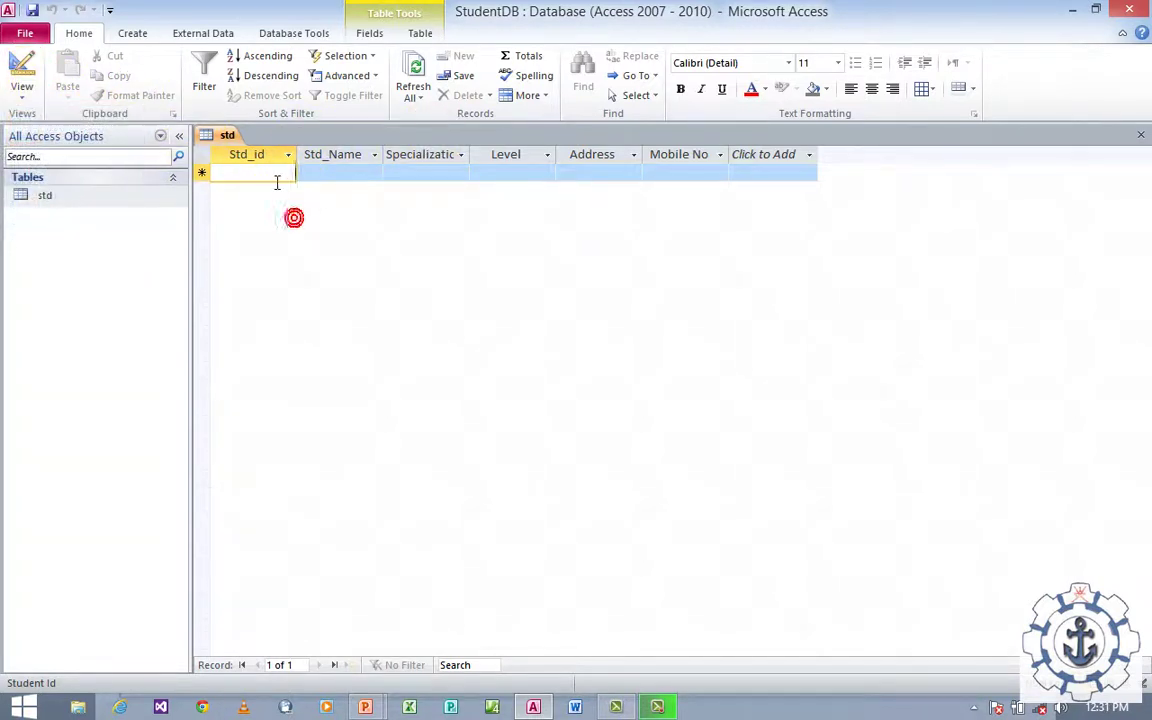
Start the first student record with Std_id 1, Std_Name AAA, Specialization ELectronics and Level 1.
{"action": "type", "text": "1"}
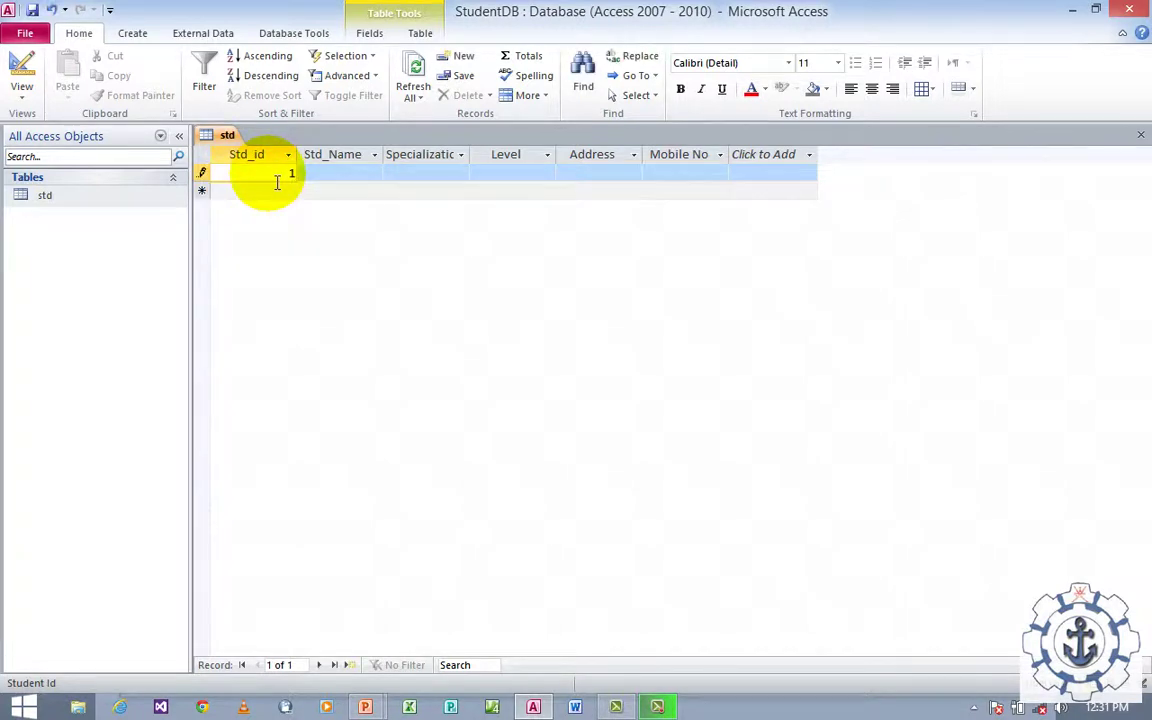
{"action": "key", "text": "Tab"}
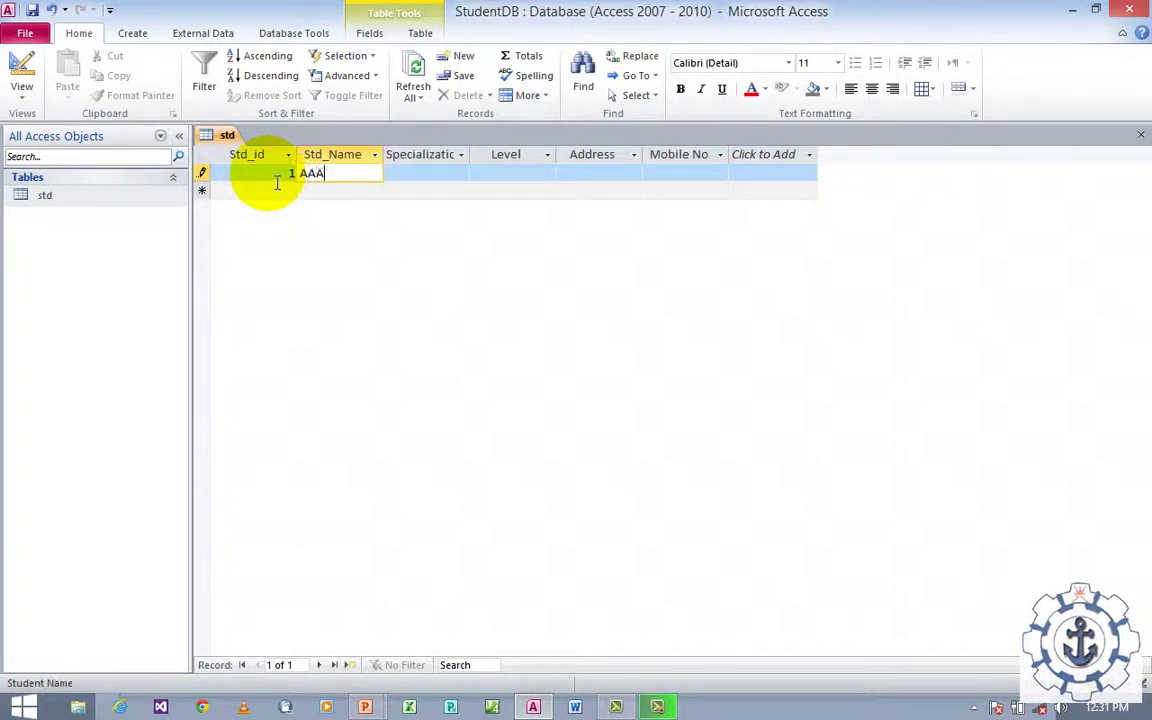
{"action": "key", "text": "Tab"}
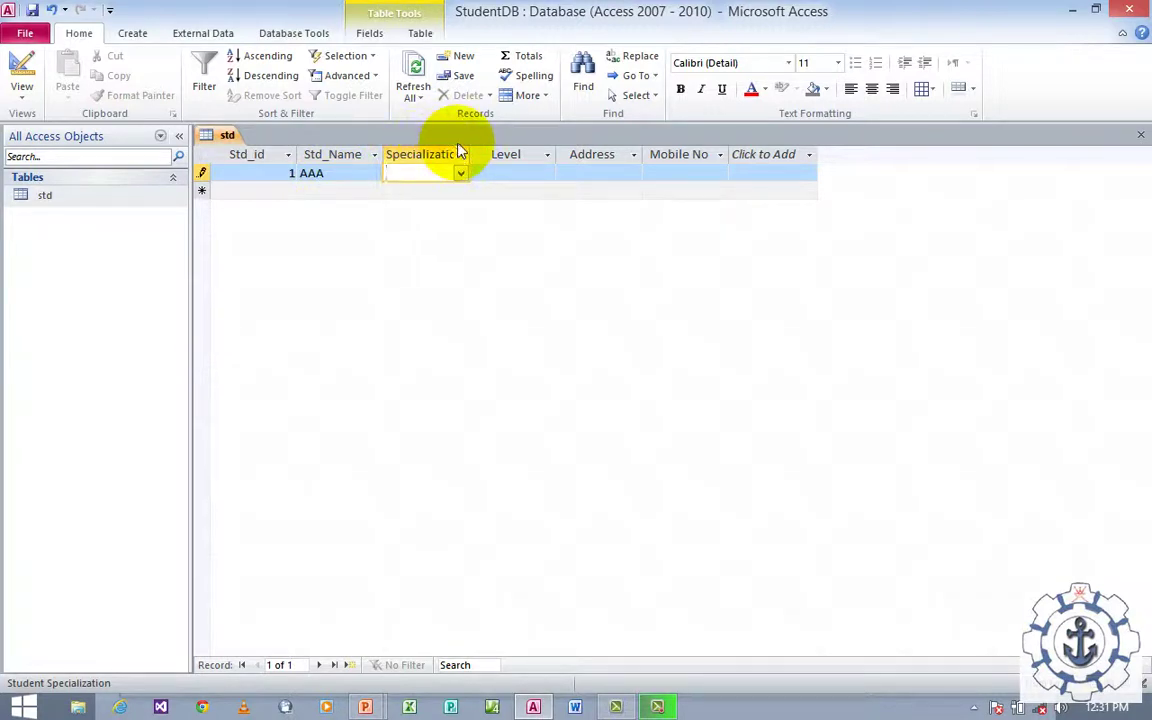
{"action": "left_click", "coordinate": [461, 173]}
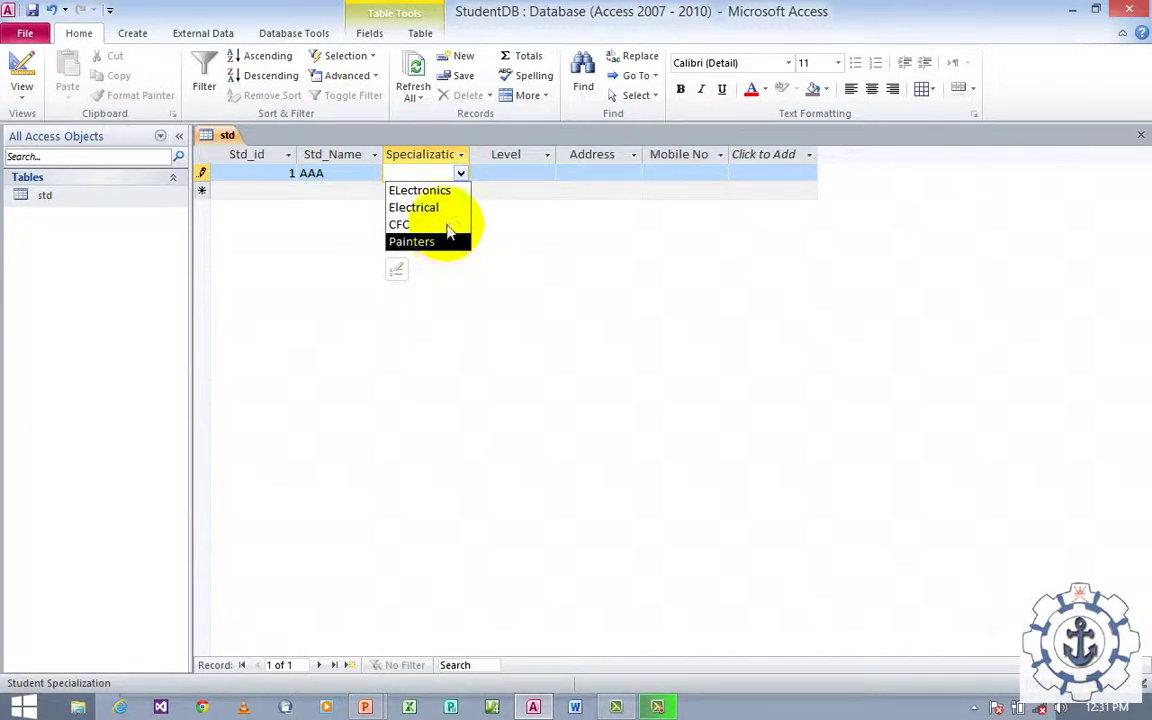
{"action": "left_click", "coordinate": [430, 190]}
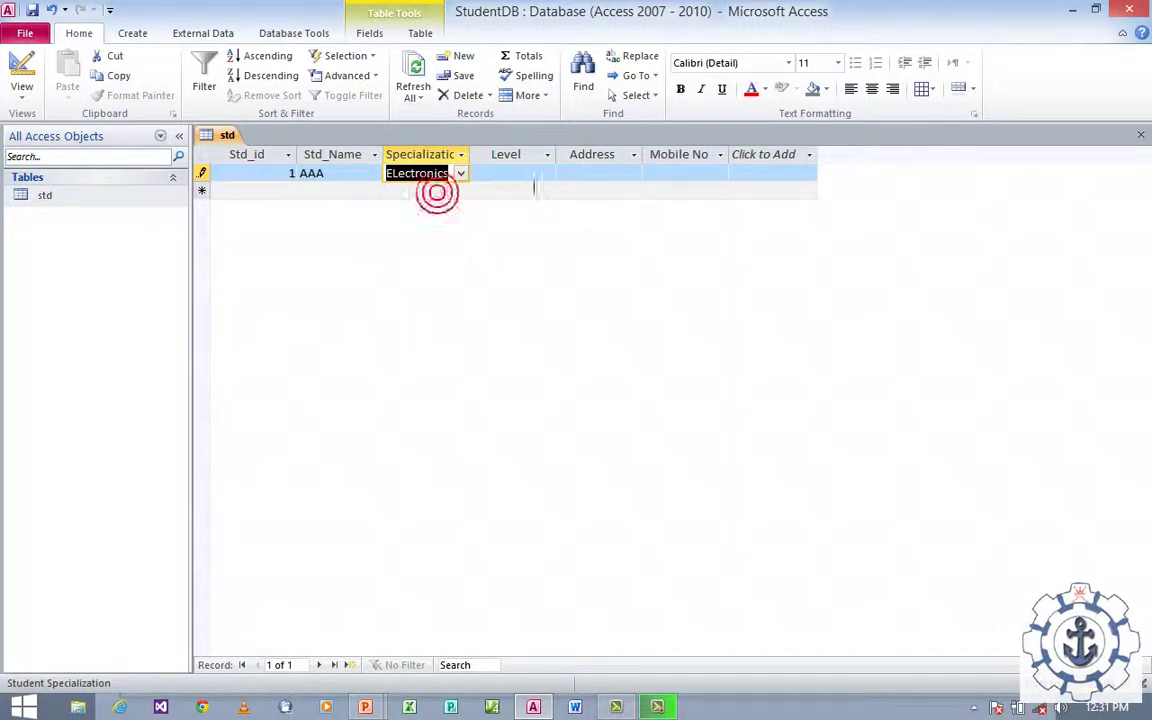
{"action": "left_click", "coordinate": [524, 175]}
{"action": "left_click", "coordinate": [547, 174]}
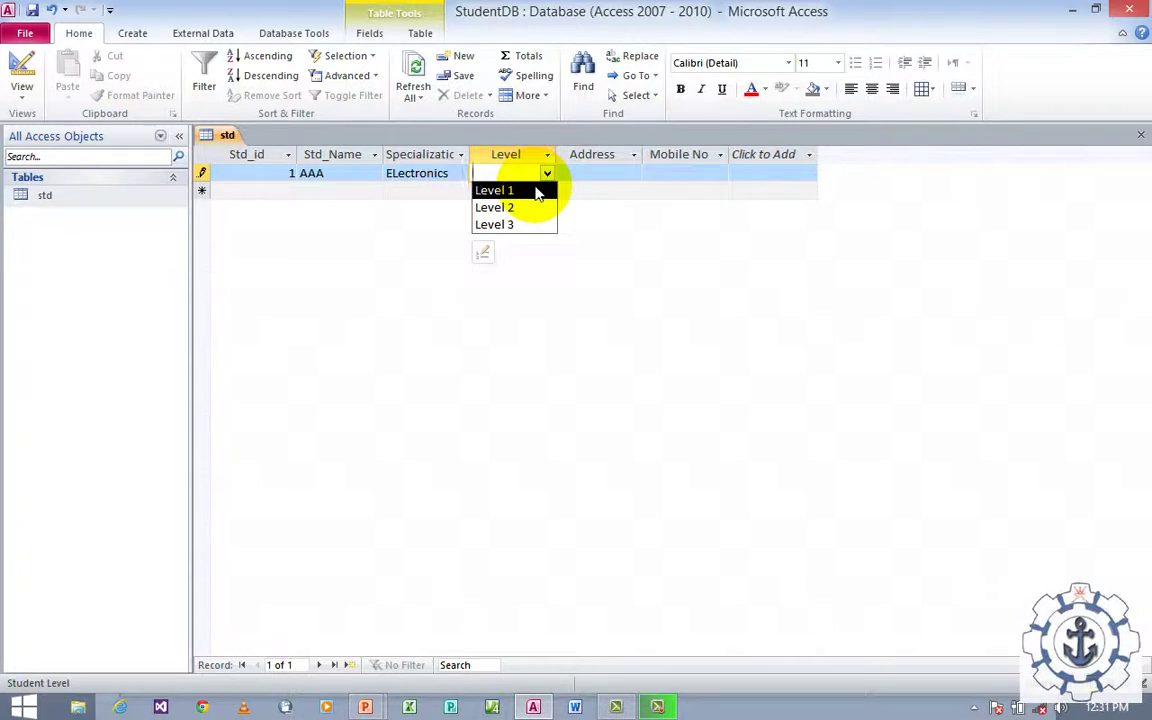
{"action": "left_click", "coordinate": [535, 192]}
Complete the first record with the Address Salalah and the student's mobile number.
{"action": "left_click", "coordinate": [600, 175]}
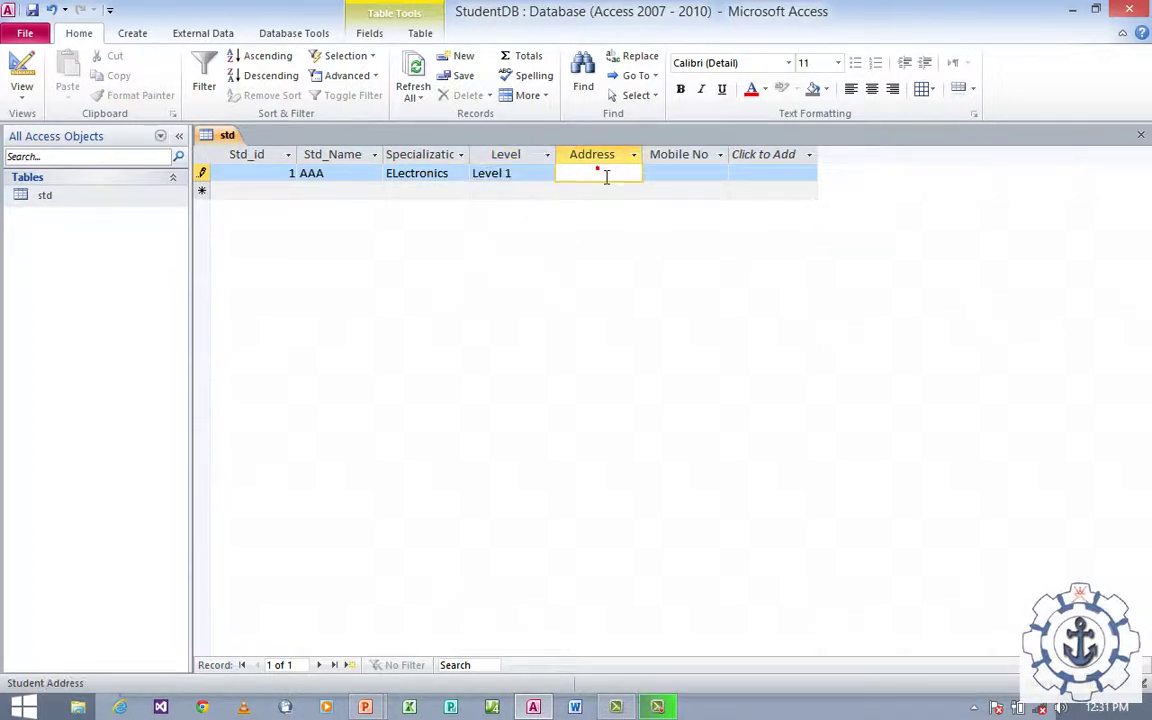
{"action": "type", "text": "Sallah"}
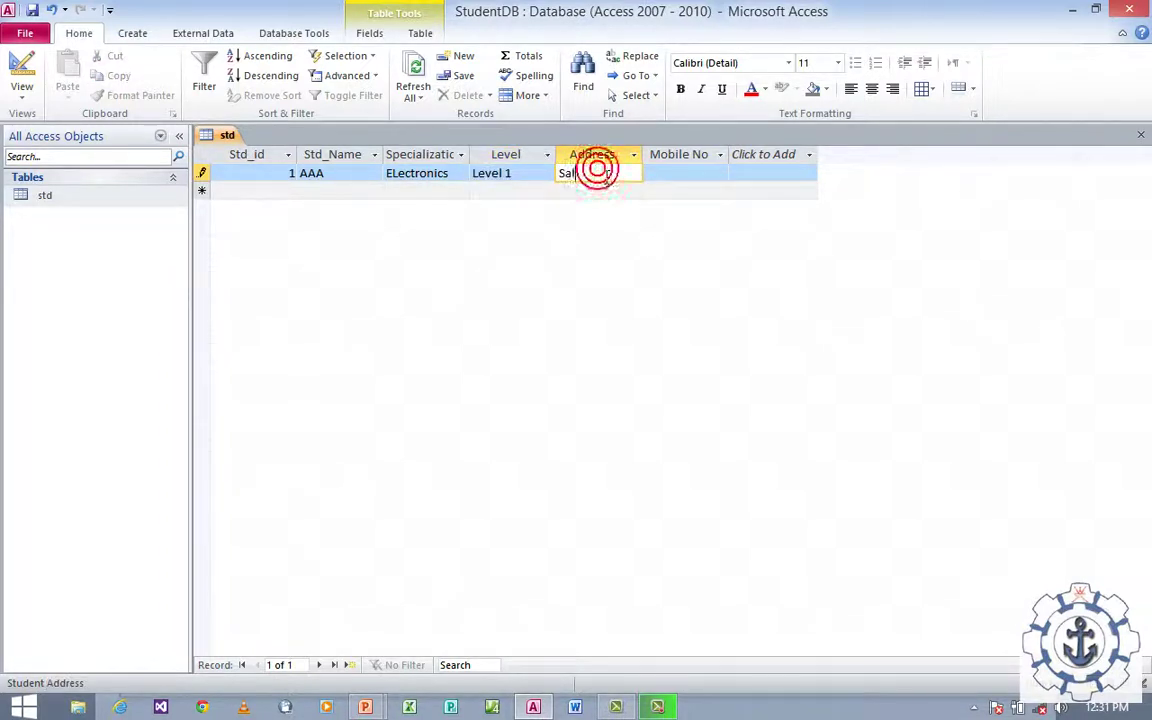
{"action": "key", "text": "Tab"}
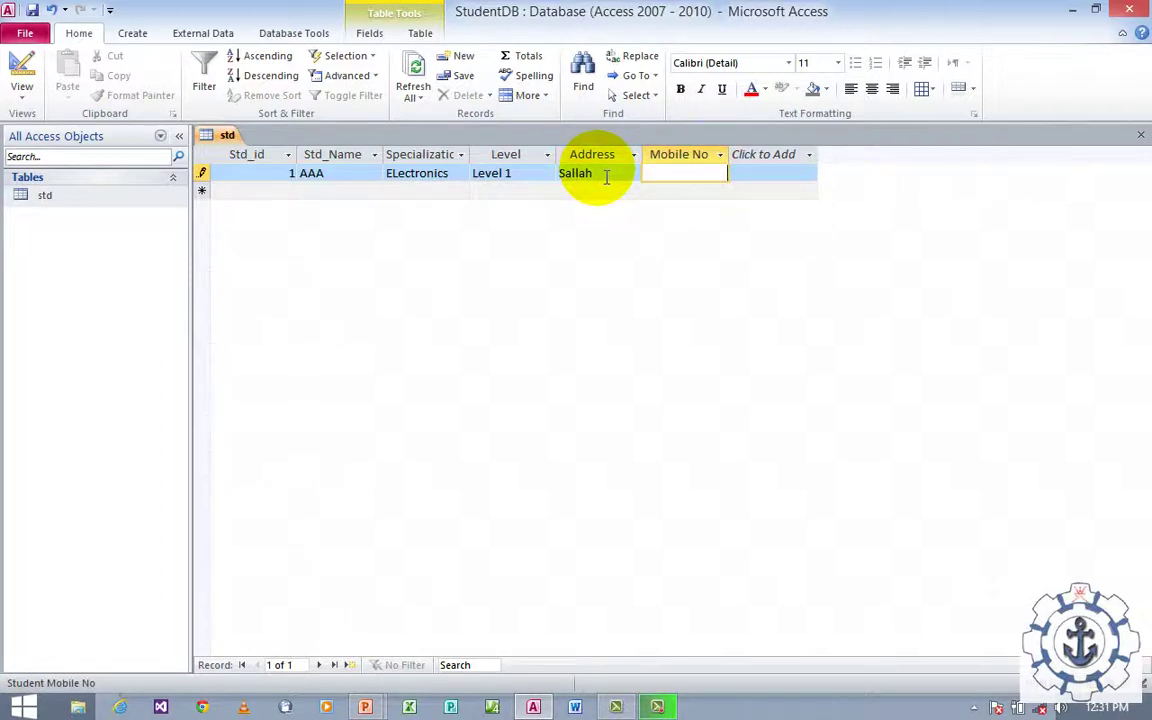
{"action": "left_click", "coordinate": [622, 182]}
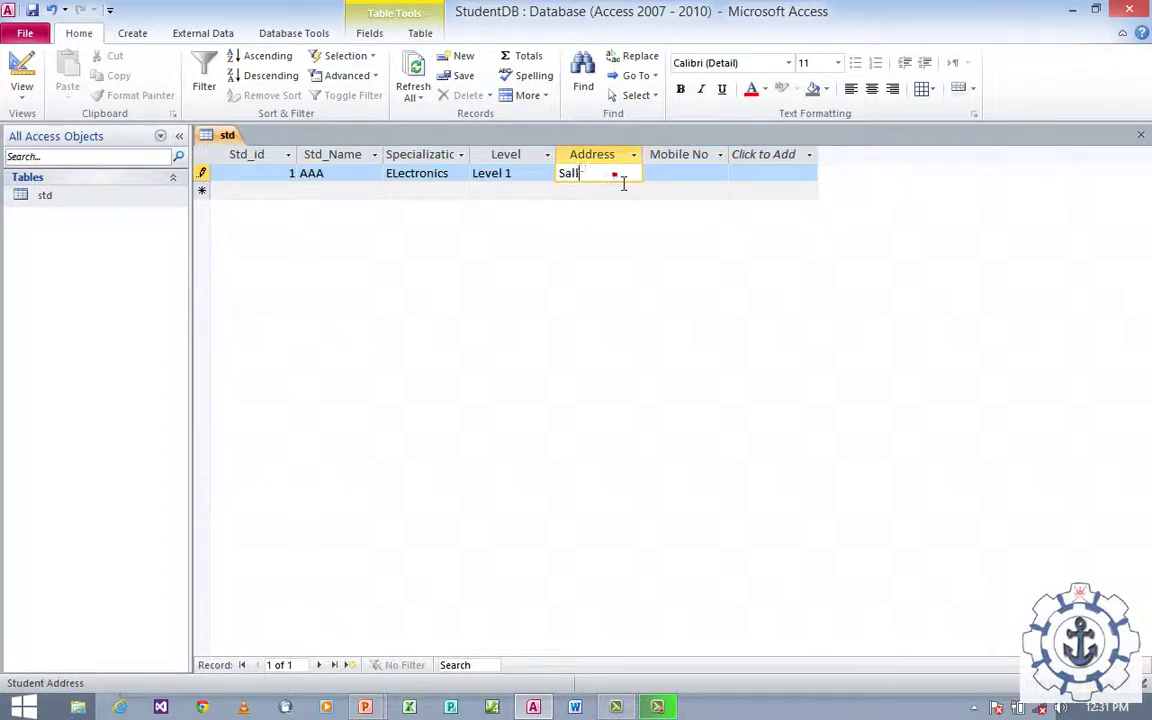
{"action": "key", "text": "BackSpace"}
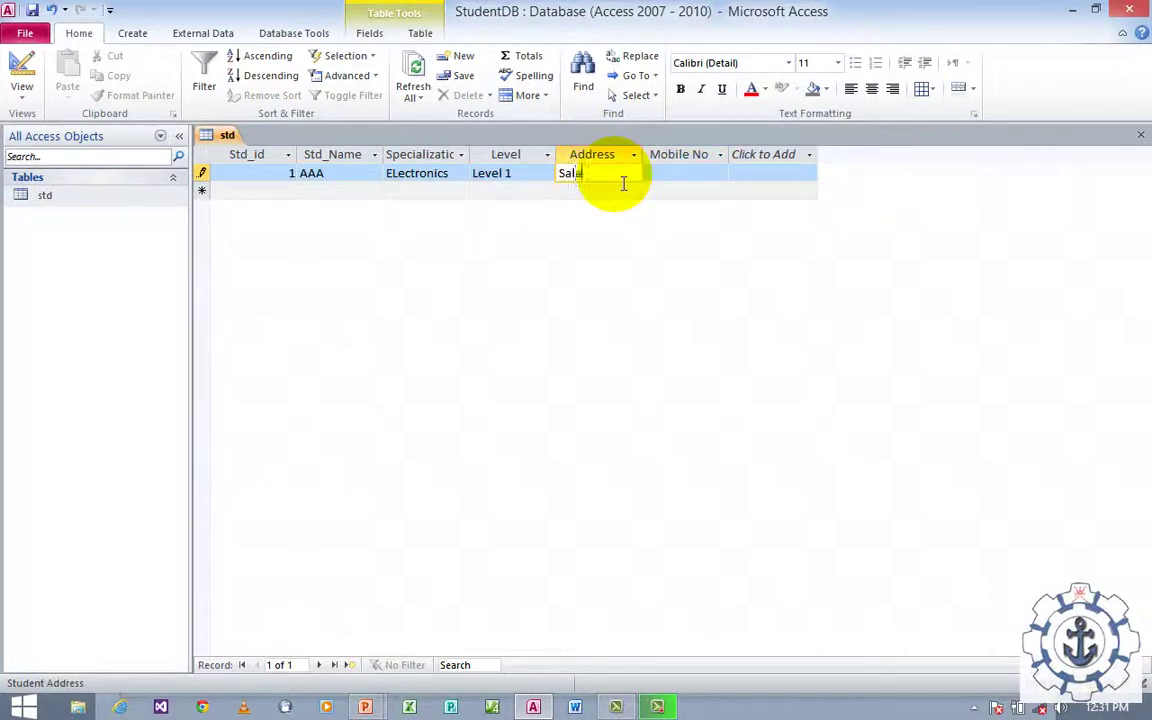
{"action": "key", "text": "Tab"}
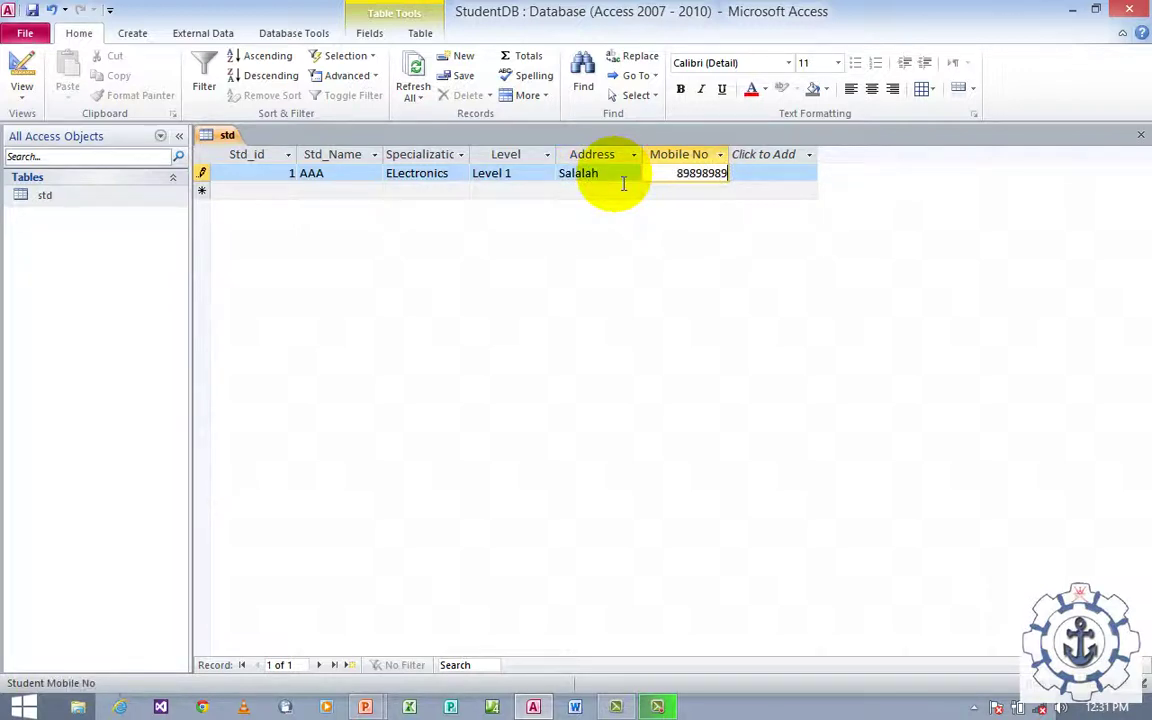
{"action": "key", "text": "Tab"}
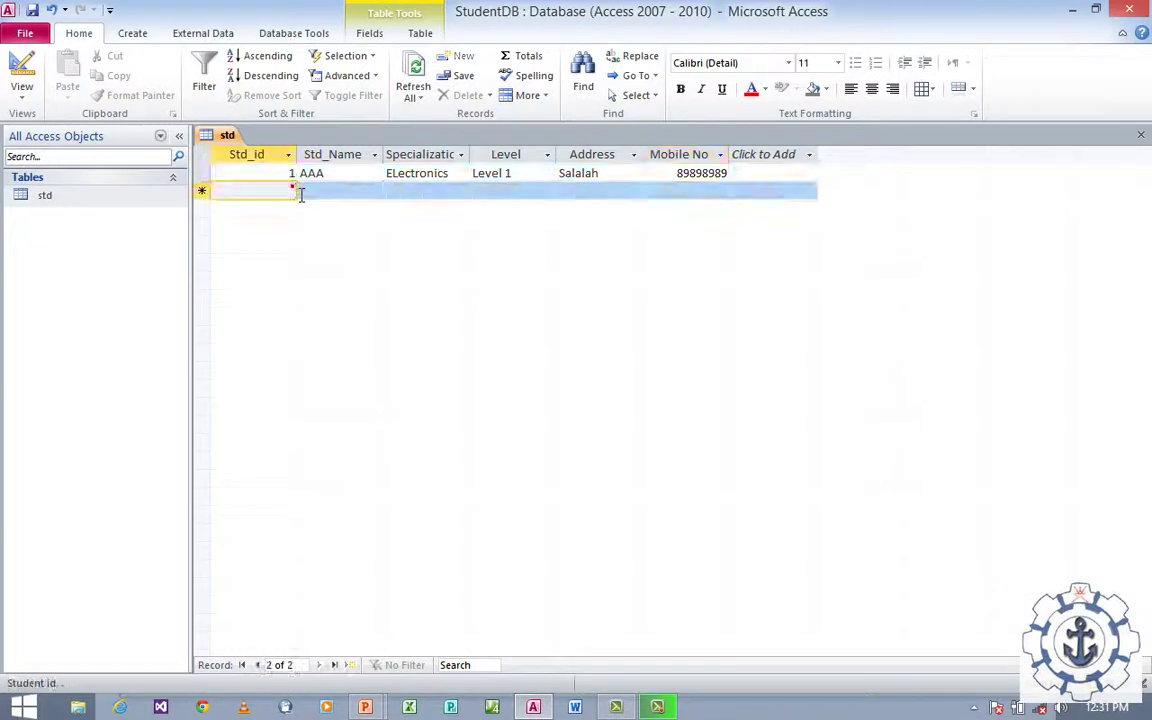
Start the second student record with Std_id 2, Std_Name BBB, Specialization Electrical and Level 2.
{"action": "type", "text": "2"}
{"action": "key", "text": "Tab"}
{"action": "type", "text": "BBB"}
{"action": "key", "text": "Tab"}
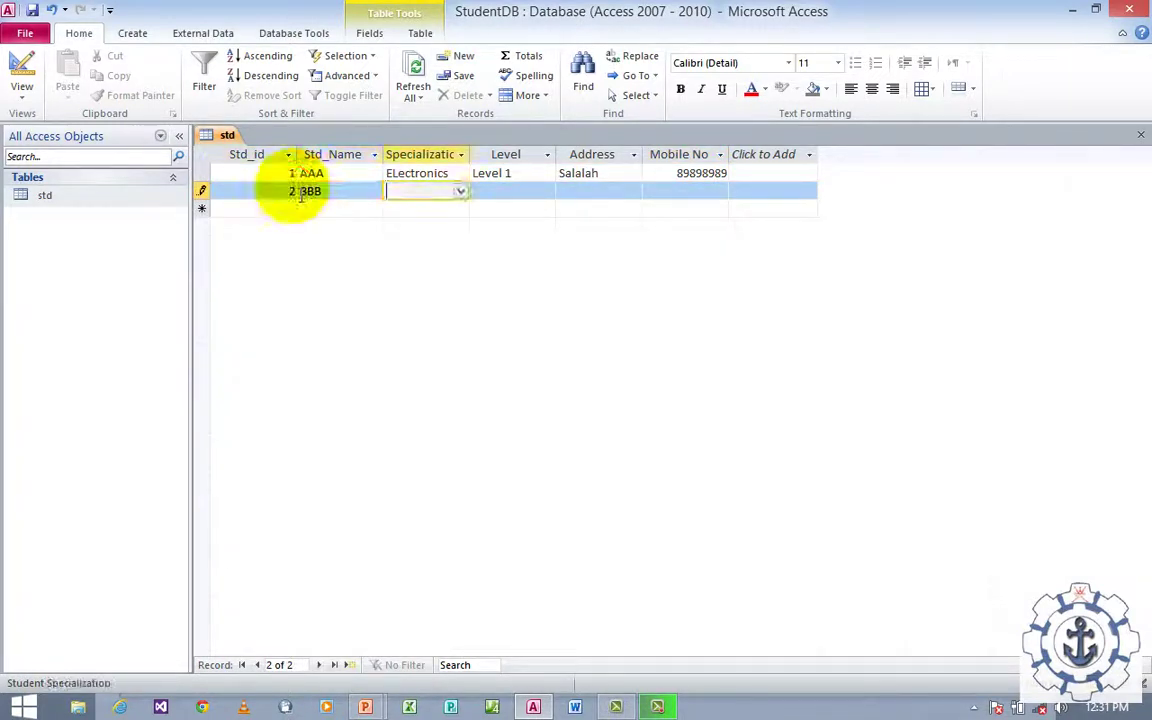
{"action": "left_click", "coordinate": [461, 193]}
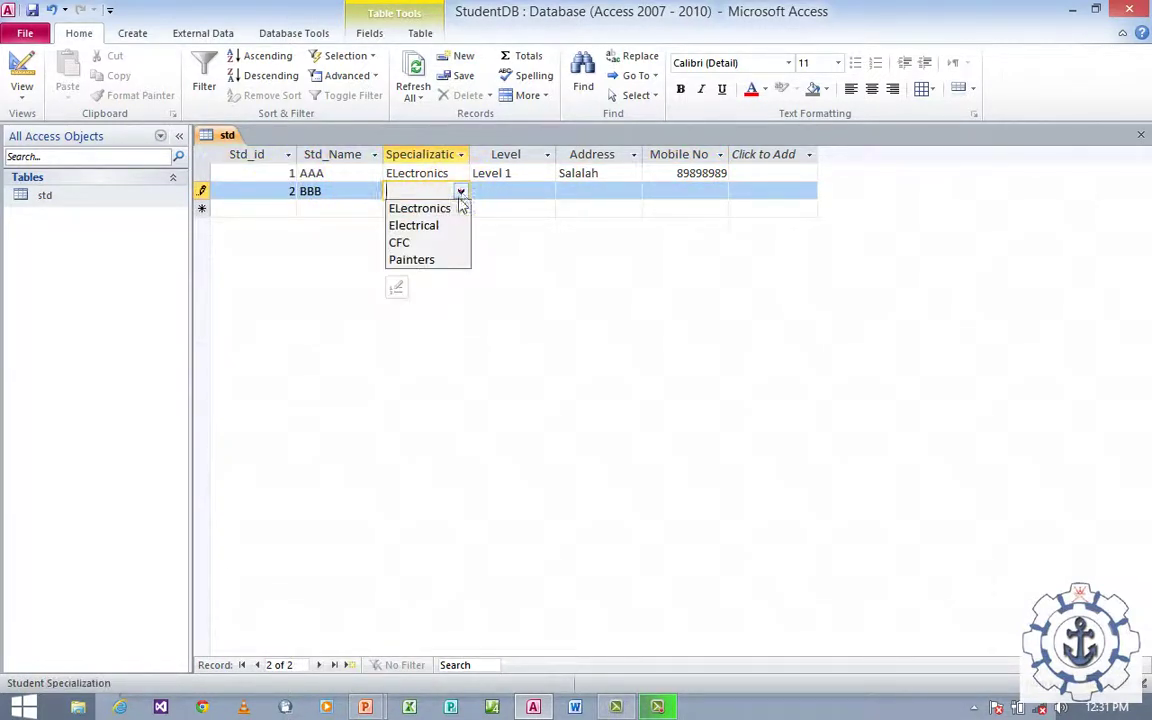
{"action": "left_click", "coordinate": [455, 226]}
{"action": "left_click", "coordinate": [524, 196]}
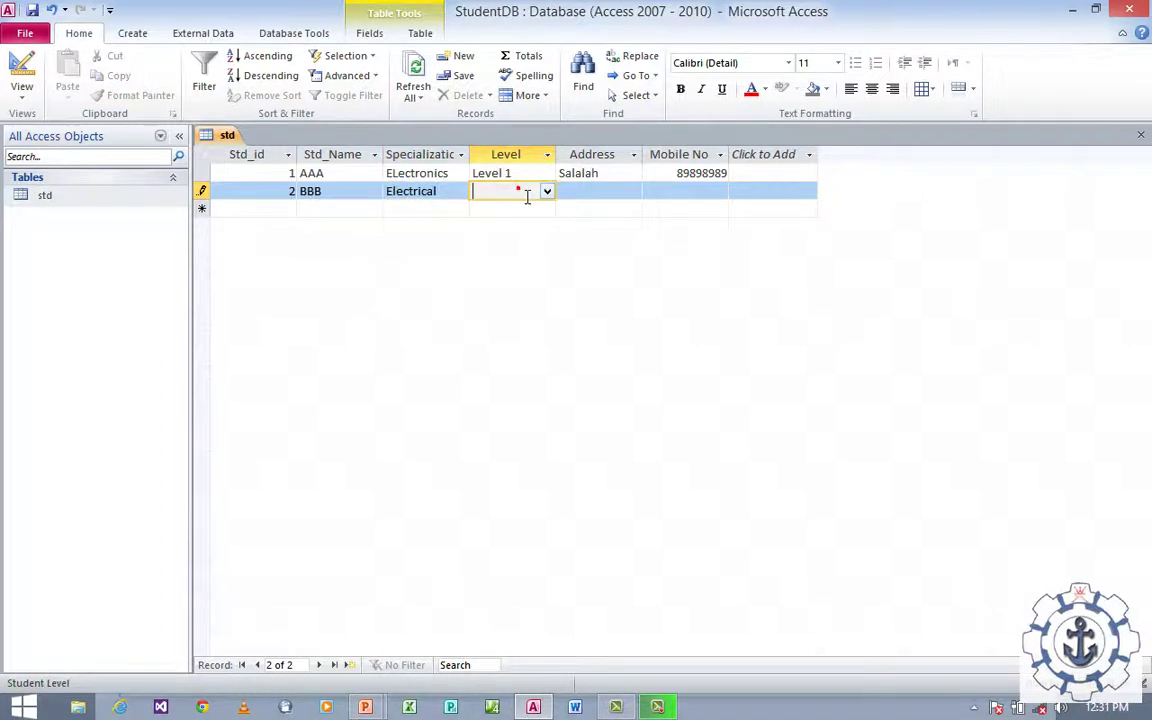
{"action": "left_click", "coordinate": [547, 192]}
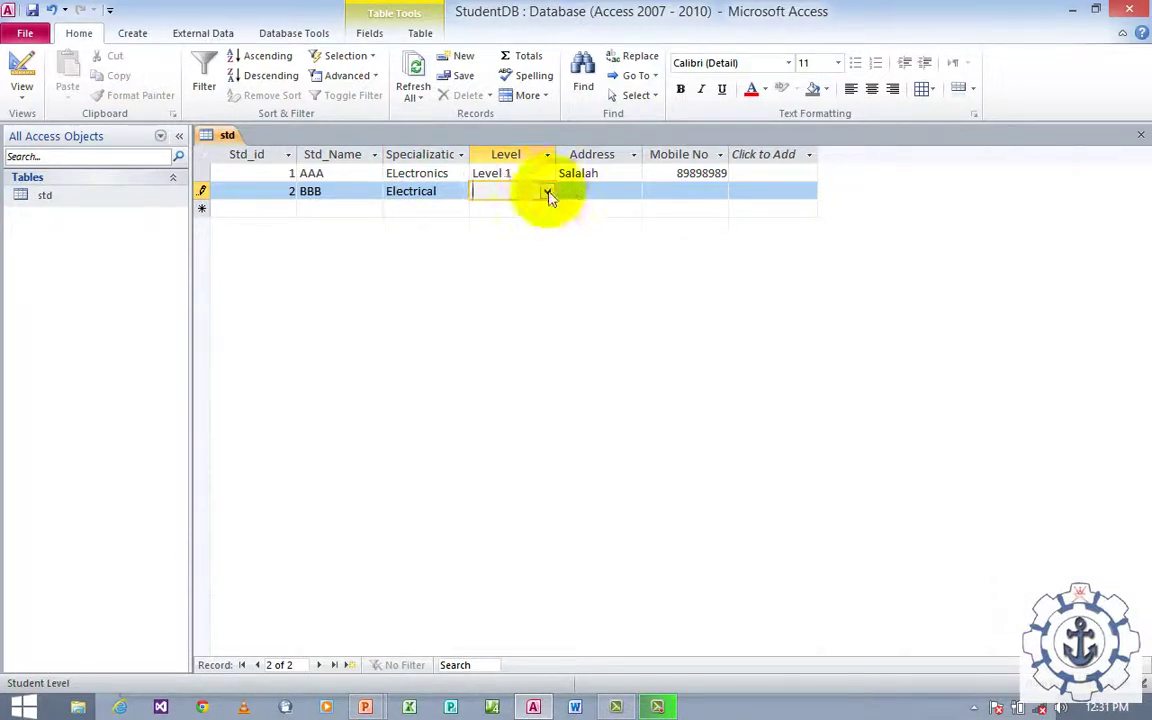
{"action": "left_click", "coordinate": [530, 226]}
Fill in the second record's Address as Muscat and enter the student's mobile number.
{"action": "left_click", "coordinate": [612, 196]}
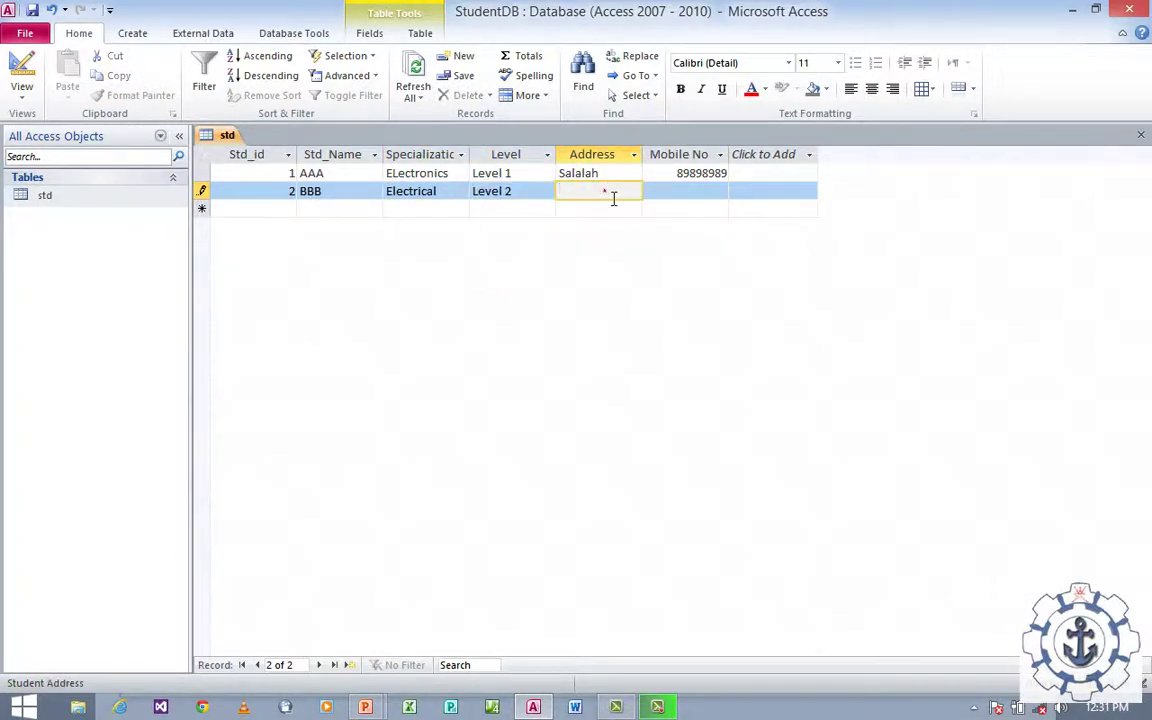
{"action": "type", "text": "Musc"}
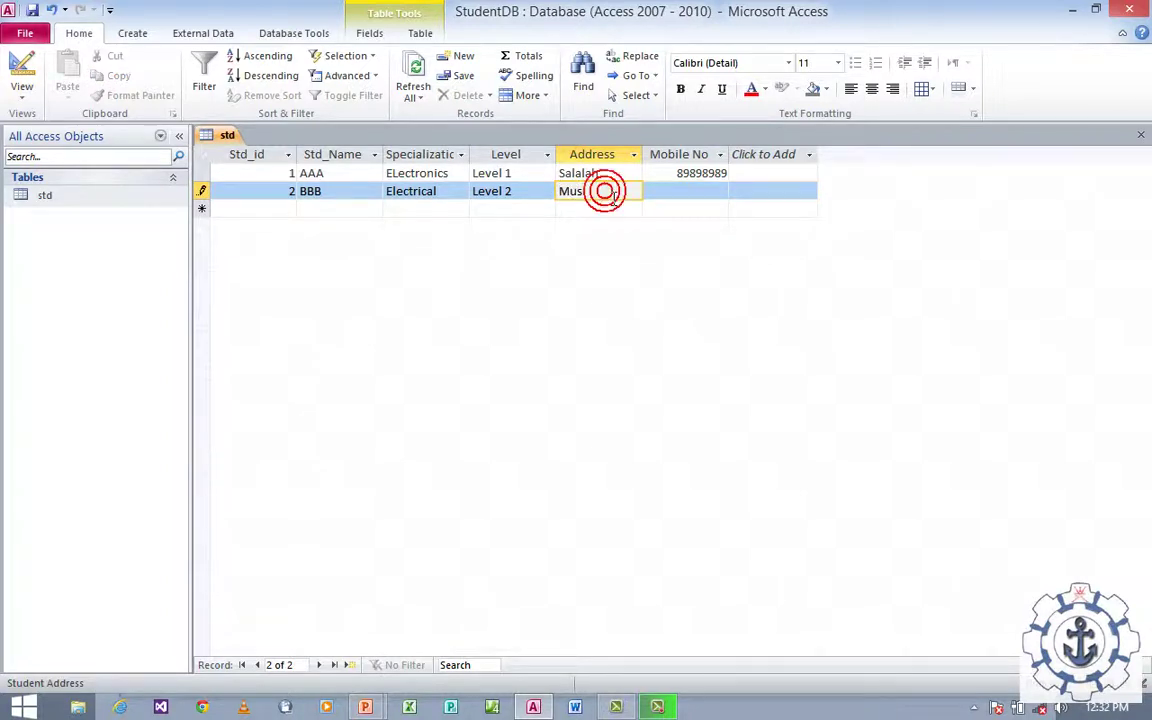
{"action": "type", "text": "at"}
{"action": "key", "text": "Tab"}
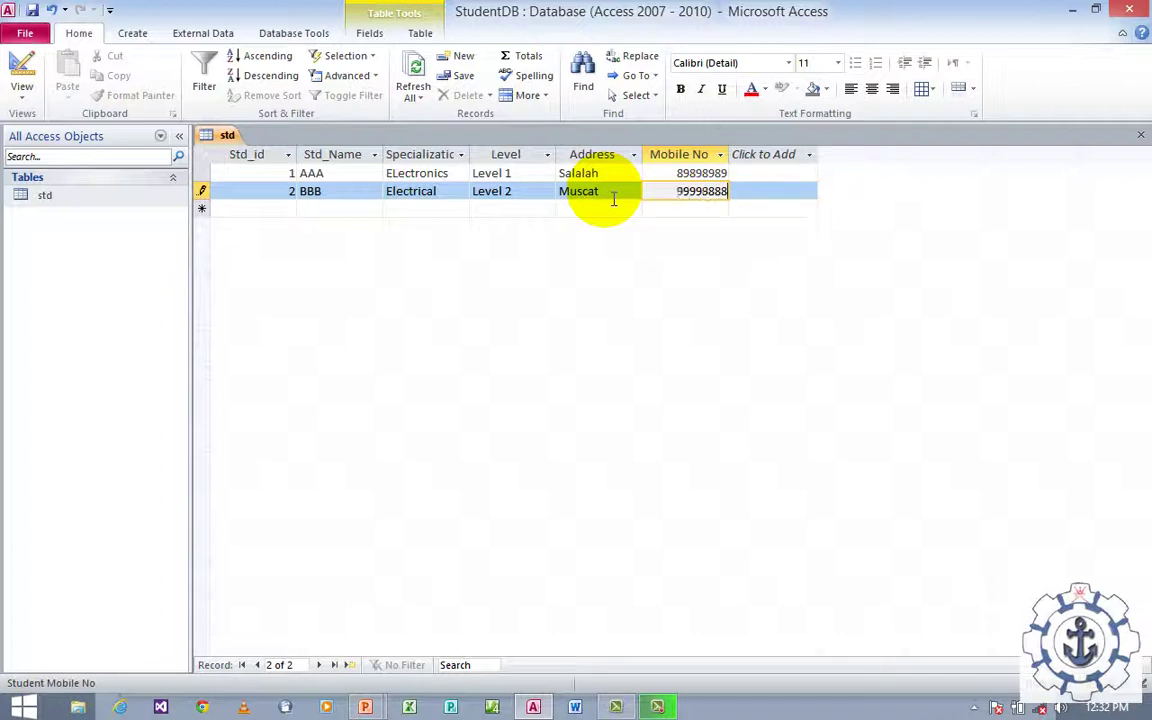
Start the third student record with Std_id 3, Std_Name CCC, Specialization CFC and Level 3.
{"action": "left_click", "coordinate": [278, 210]}
{"action": "type", "text": "3"}
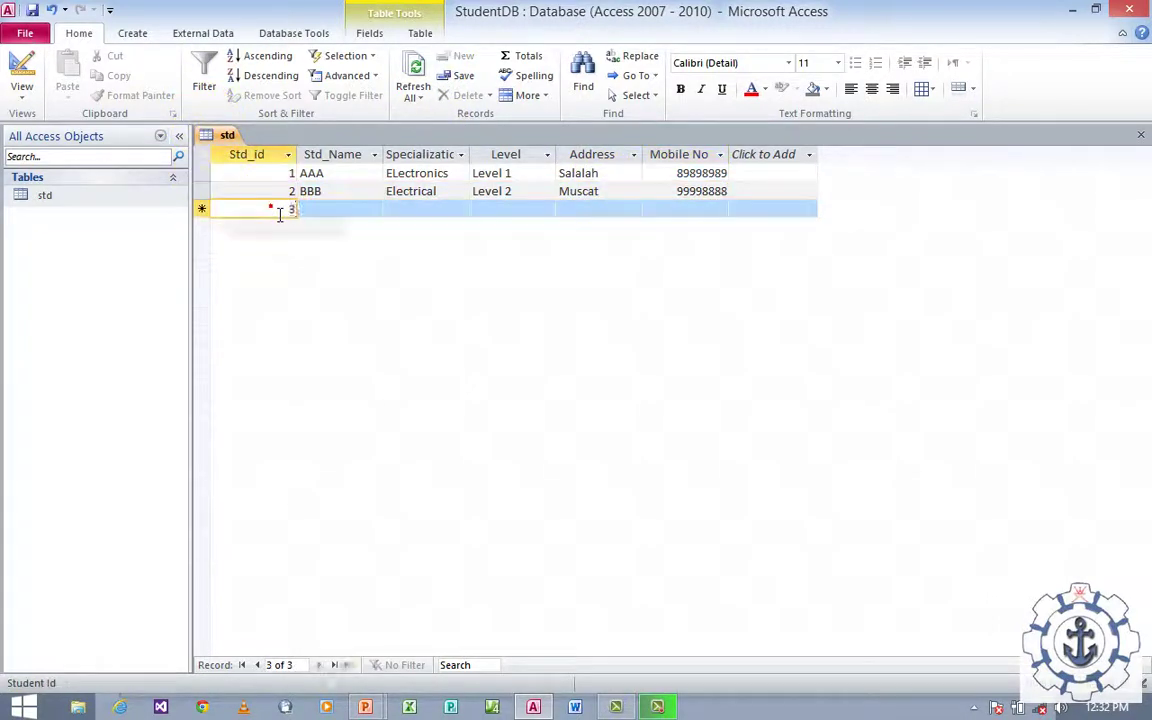
{"action": "key", "text": "Tab"}
{"action": "type", "text": "CCC"}
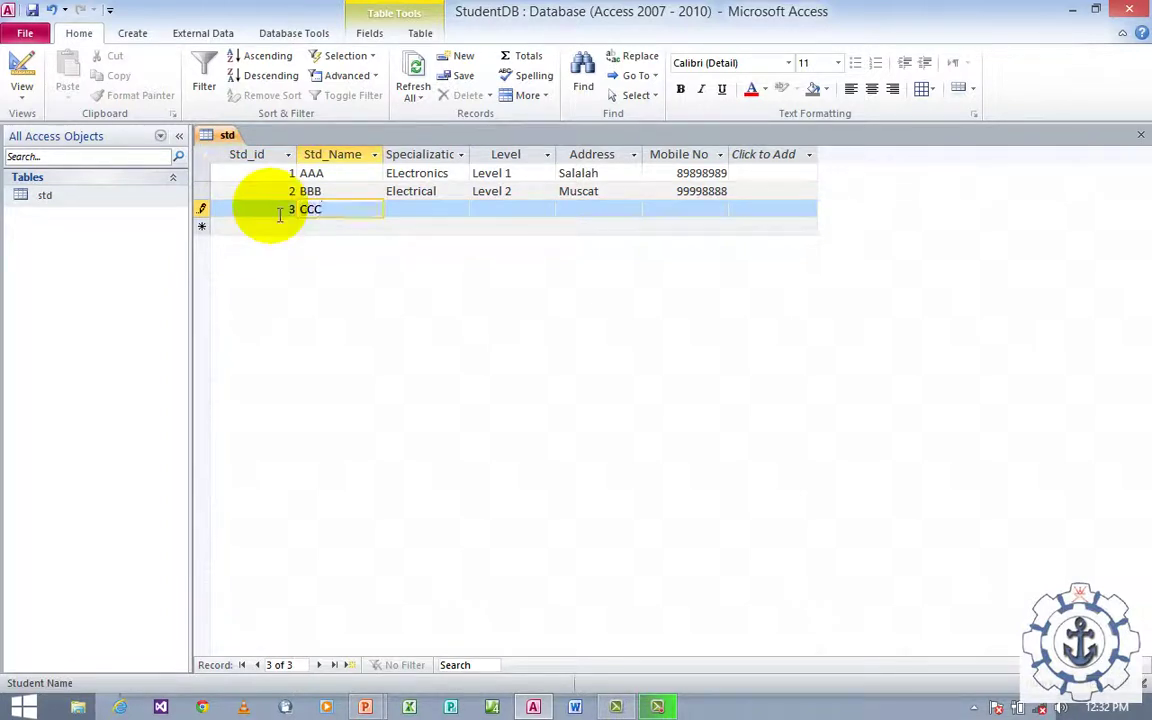
{"action": "key", "text": "Tab"}
{"action": "left_click", "coordinate": [459, 209]}
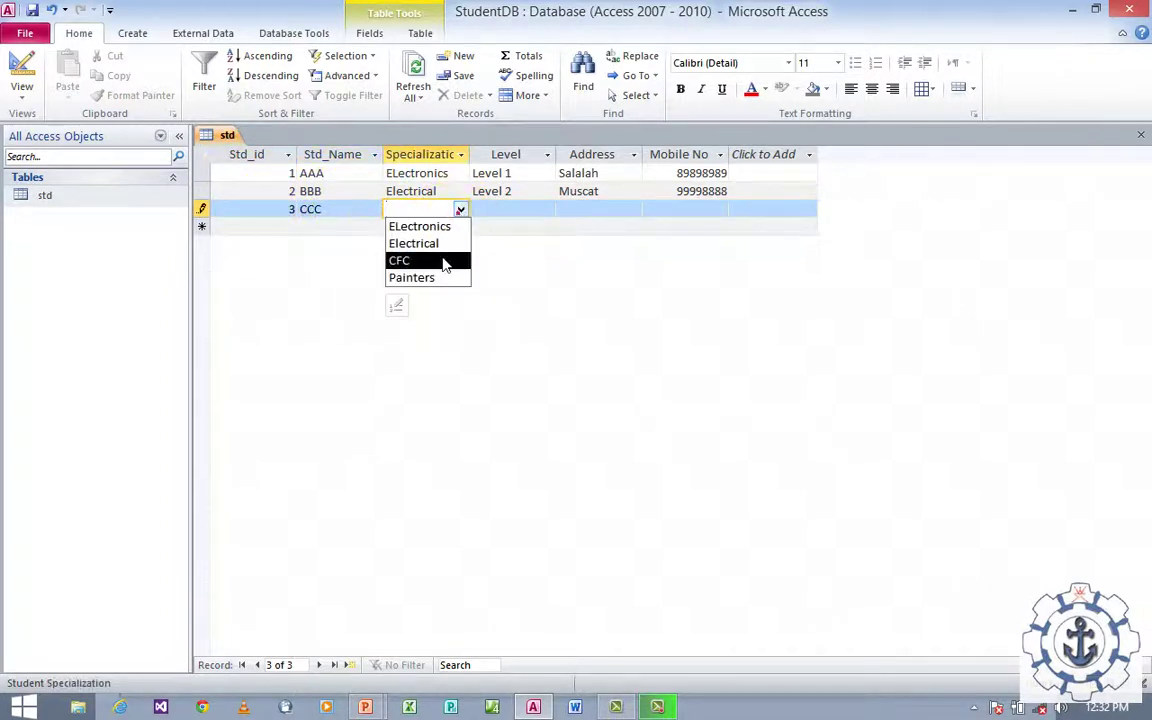
{"action": "left_click", "coordinate": [445, 261]}
{"action": "left_click", "coordinate": [496, 211]}
{"action": "left_click", "coordinate": [547, 209]}
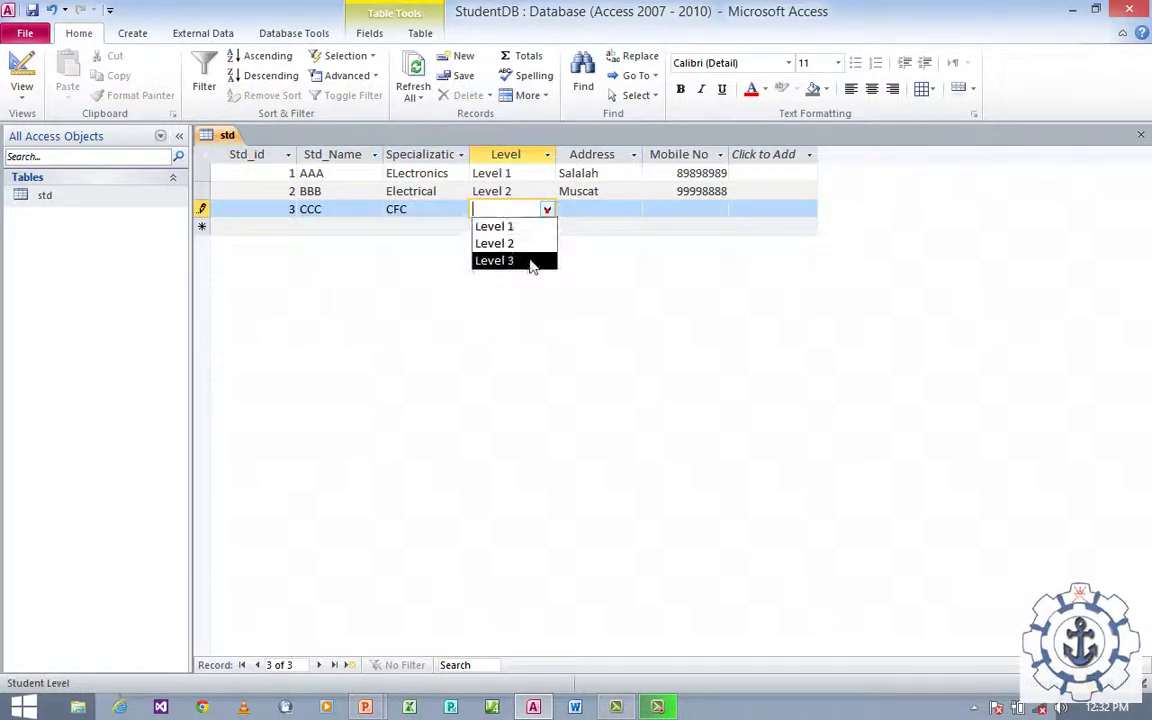
{"action": "left_click", "coordinate": [531, 261]}
Fill in the third record's Address as Salalah and enter the student's mobile number.
{"action": "left_click", "coordinate": [577, 216]}
{"action": "type", "text": "Sal"}
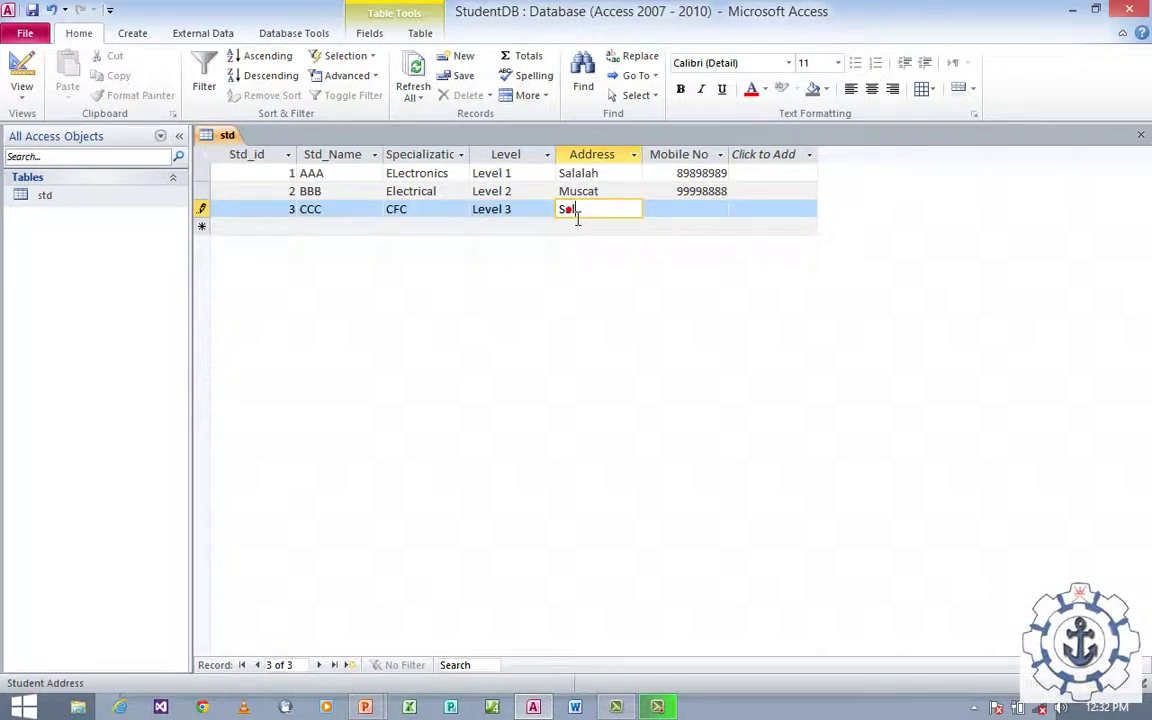
{"action": "type", "text": "alah"}
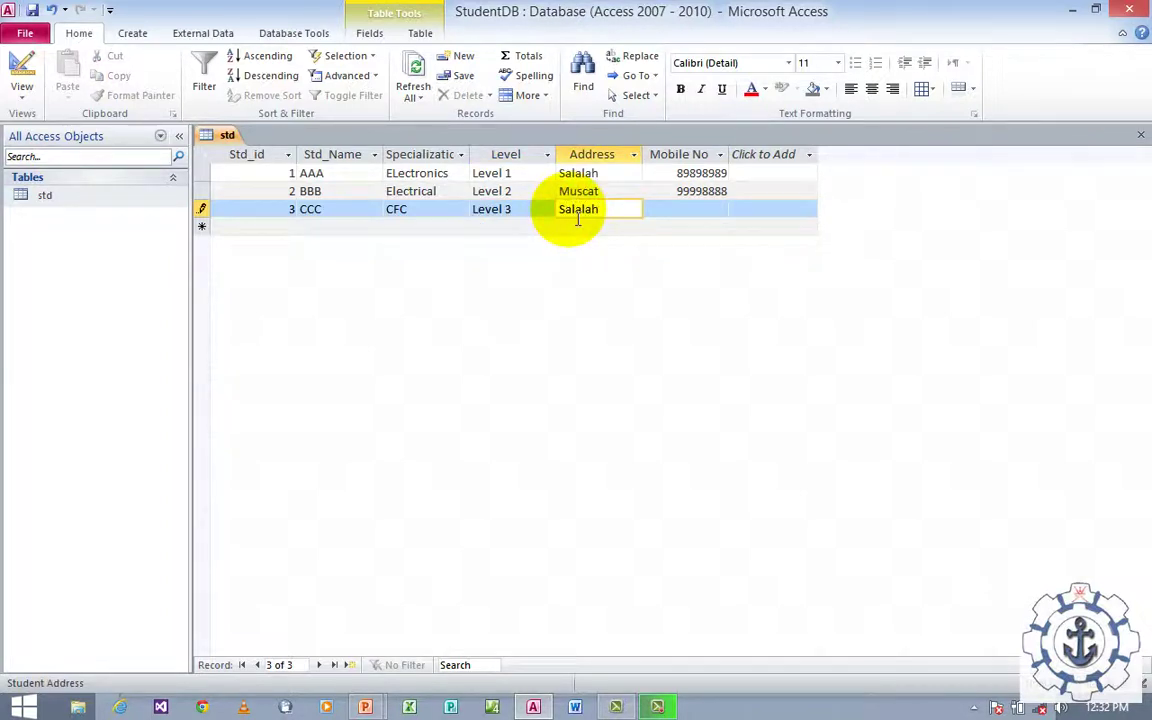
{"action": "key", "text": "Tab"}
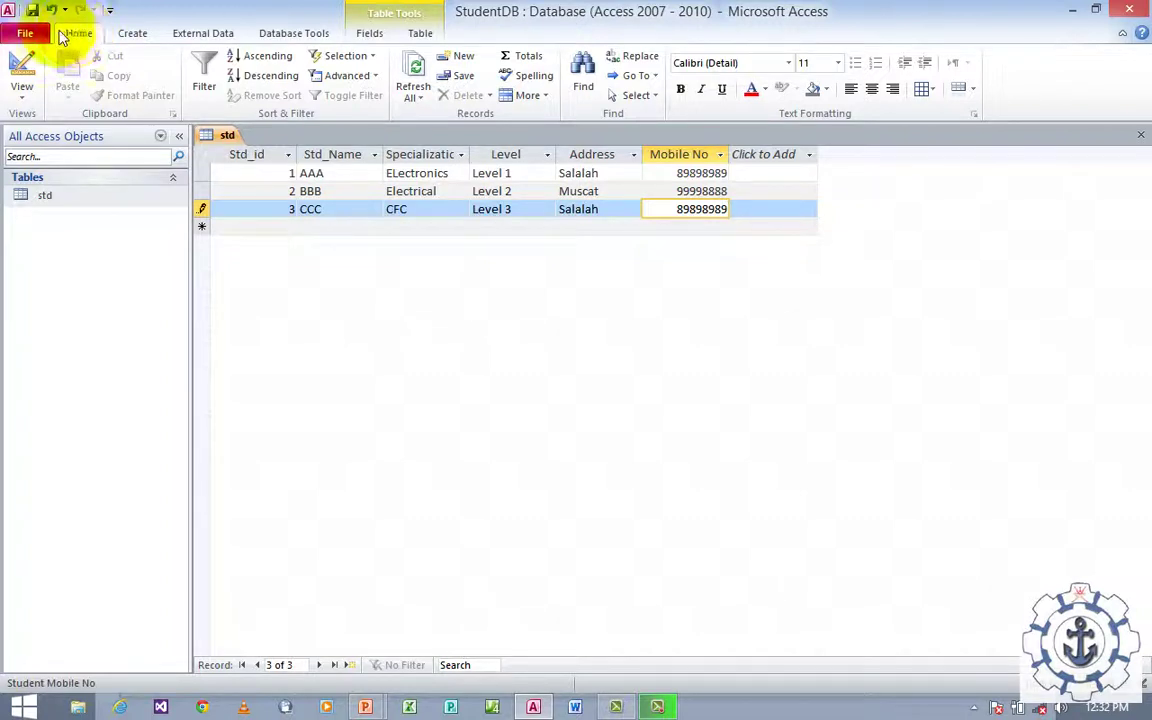
Save the std table and close it.
{"action": "left_click", "coordinate": [33, 11]}
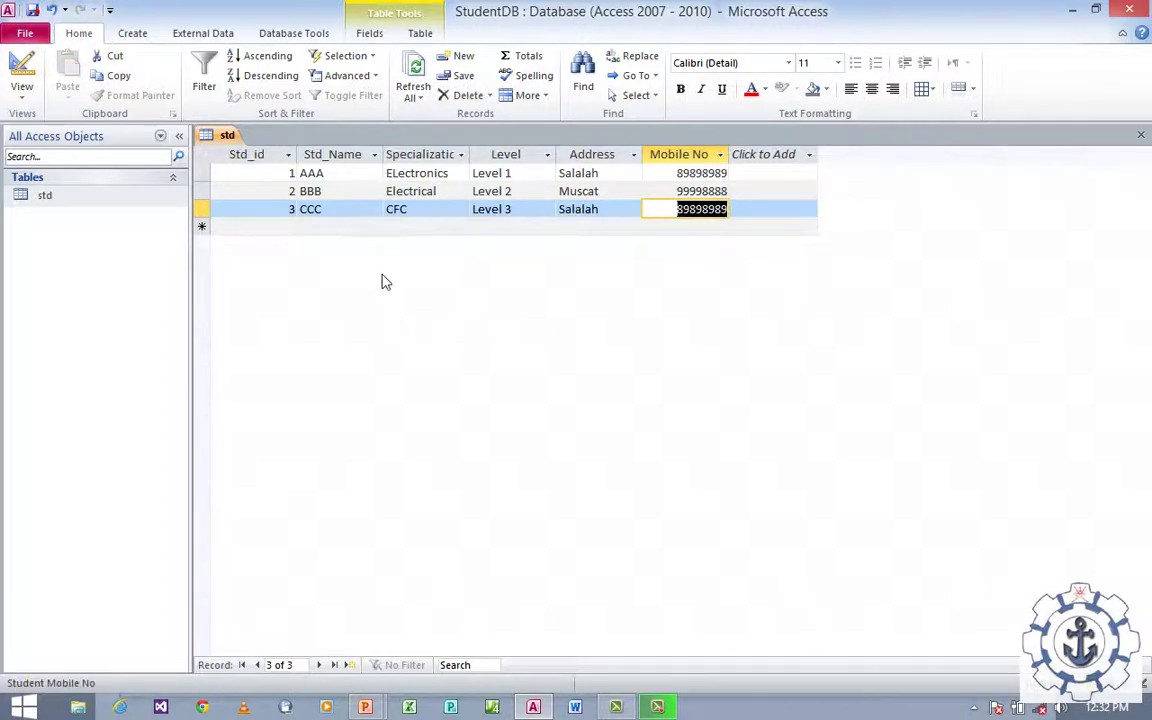
{"action": "left_click", "coordinate": [1141, 134]}
Create a form based on the std table and open the form in Design View.
{"action": "left_click", "coordinate": [81, 203]}
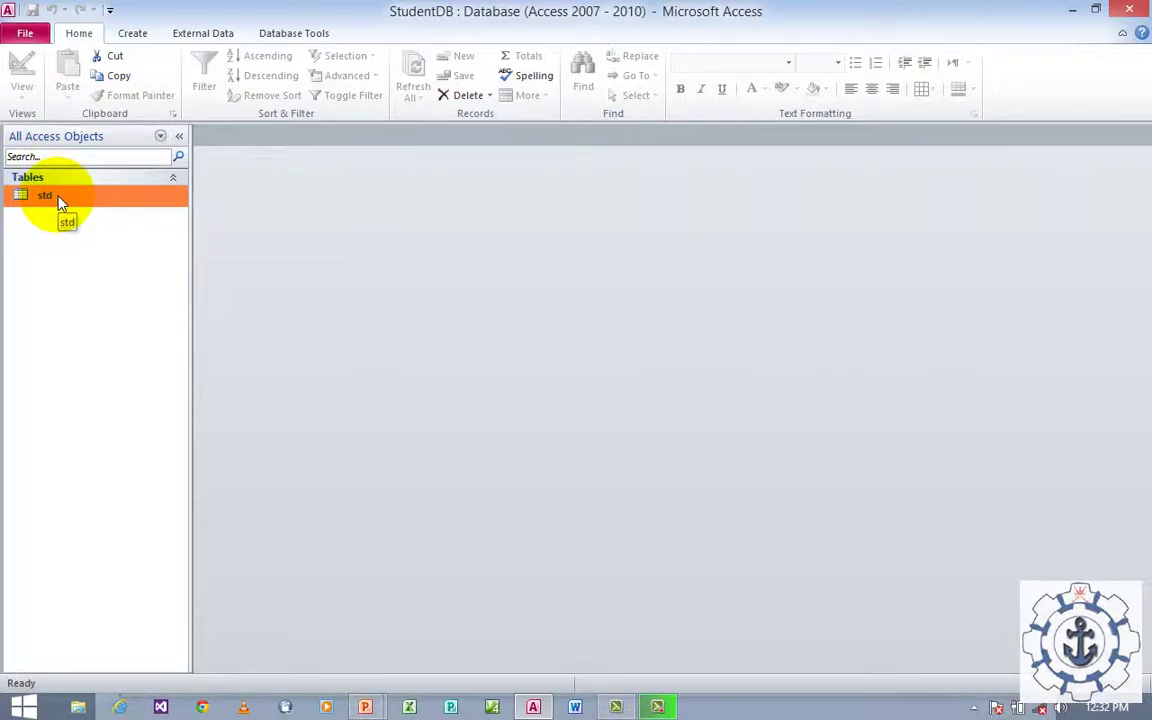
{"action": "left_click", "coordinate": [133, 35]}
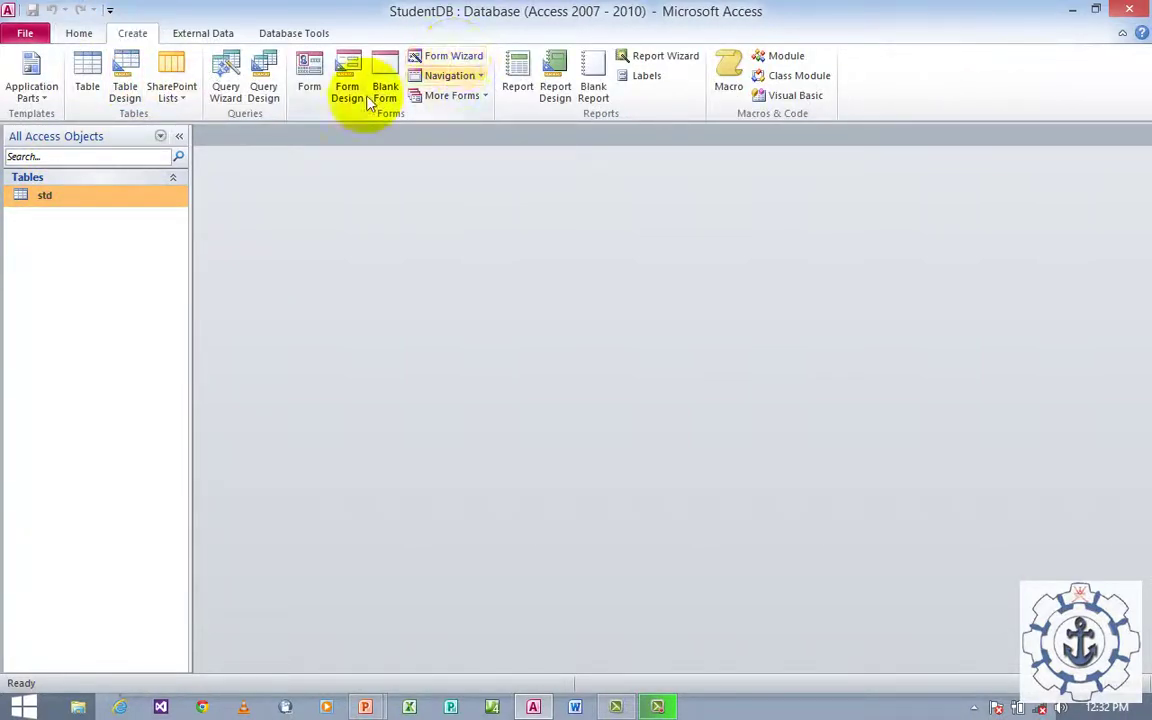
{"action": "left_click", "coordinate": [315, 86]}
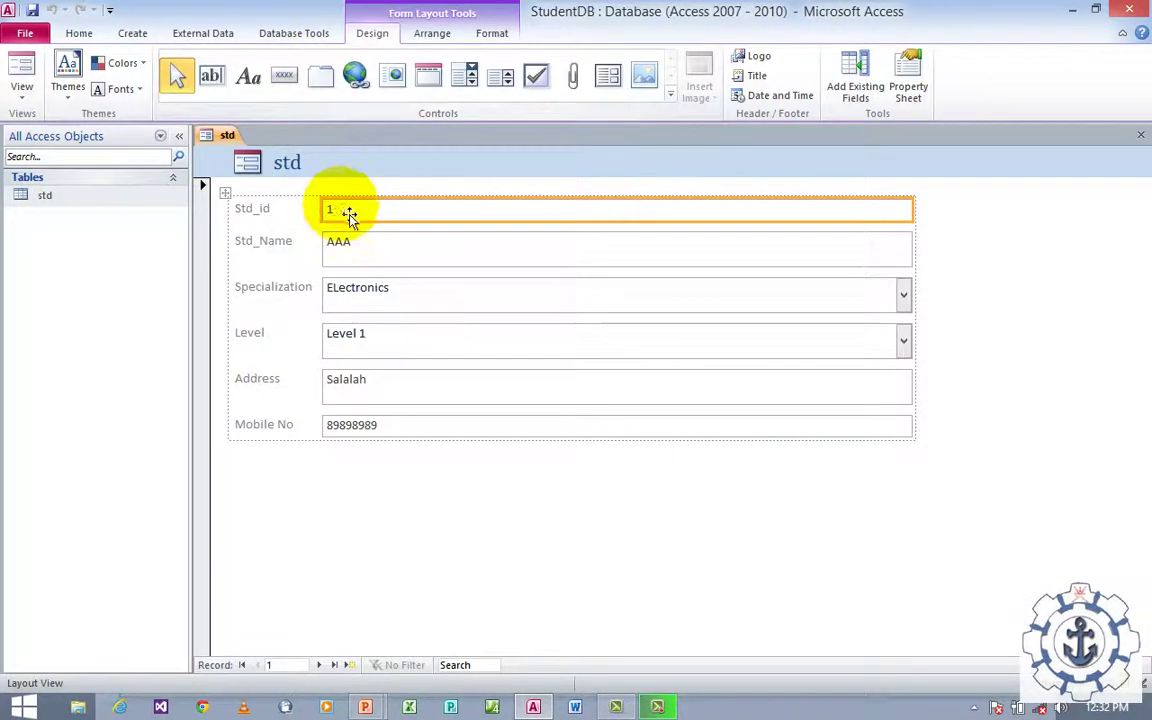
{"action": "left_click", "coordinate": [20, 88]}
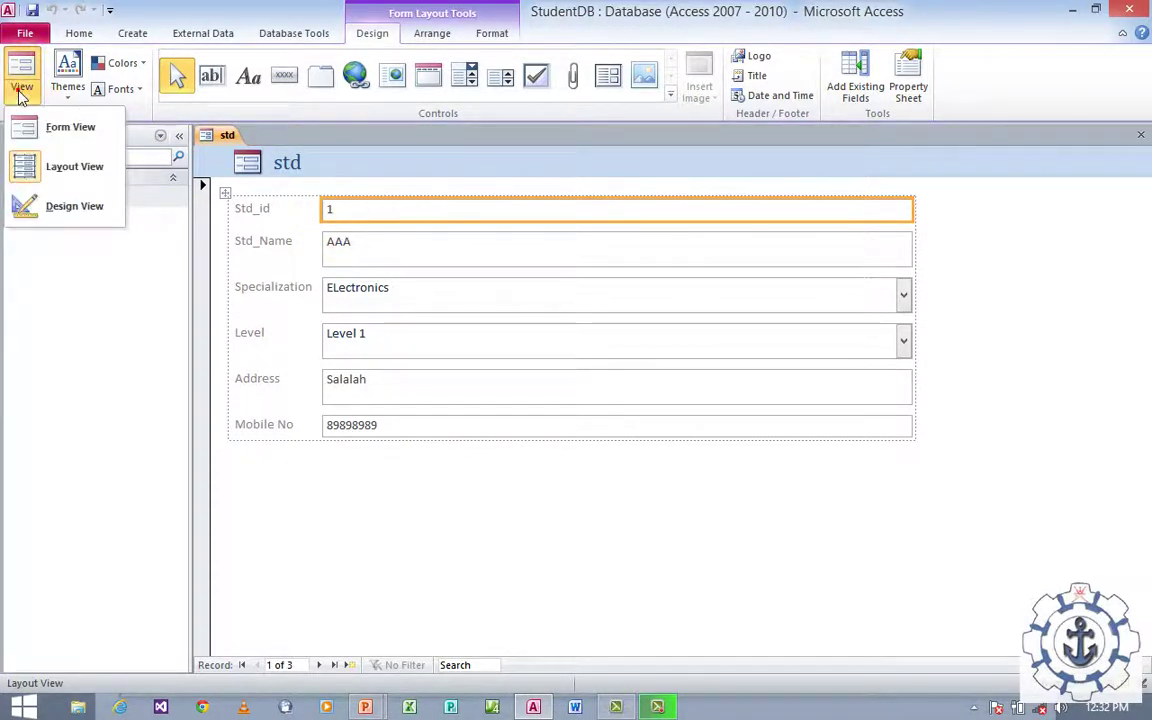
{"action": "left_click", "coordinate": [66, 207]}
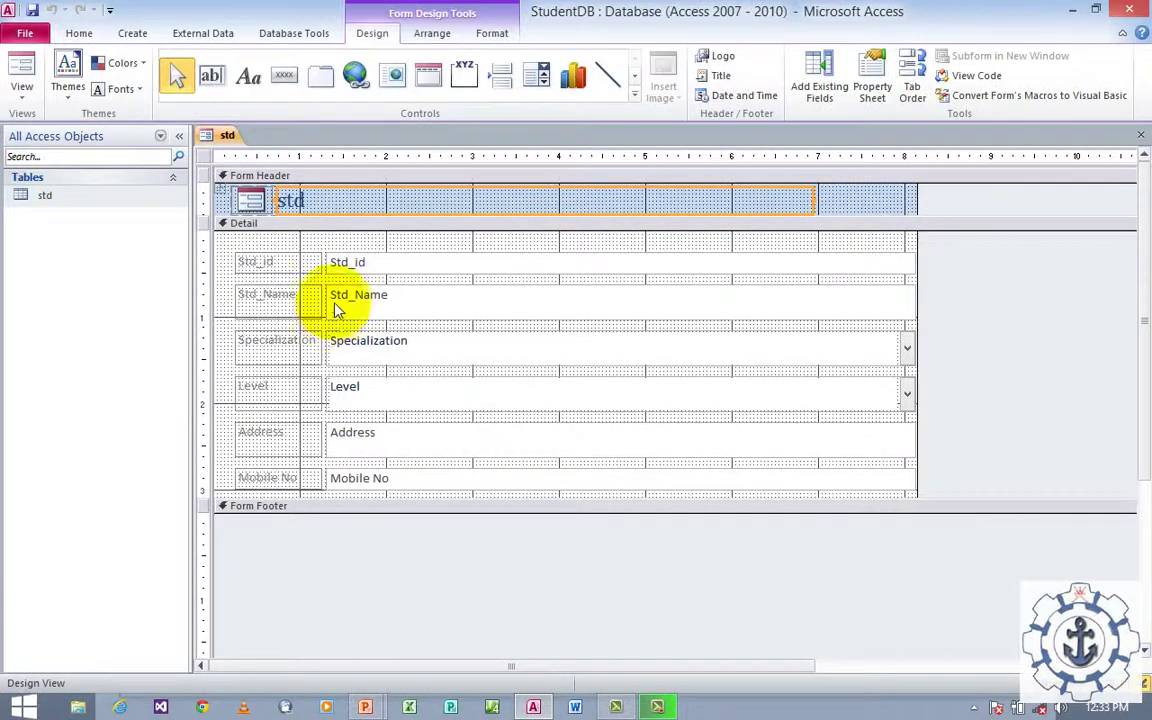
Replace the title in the form header with "Fishermen Training Institute - Salalah".
{"action": "left_click", "coordinate": [324, 204]}
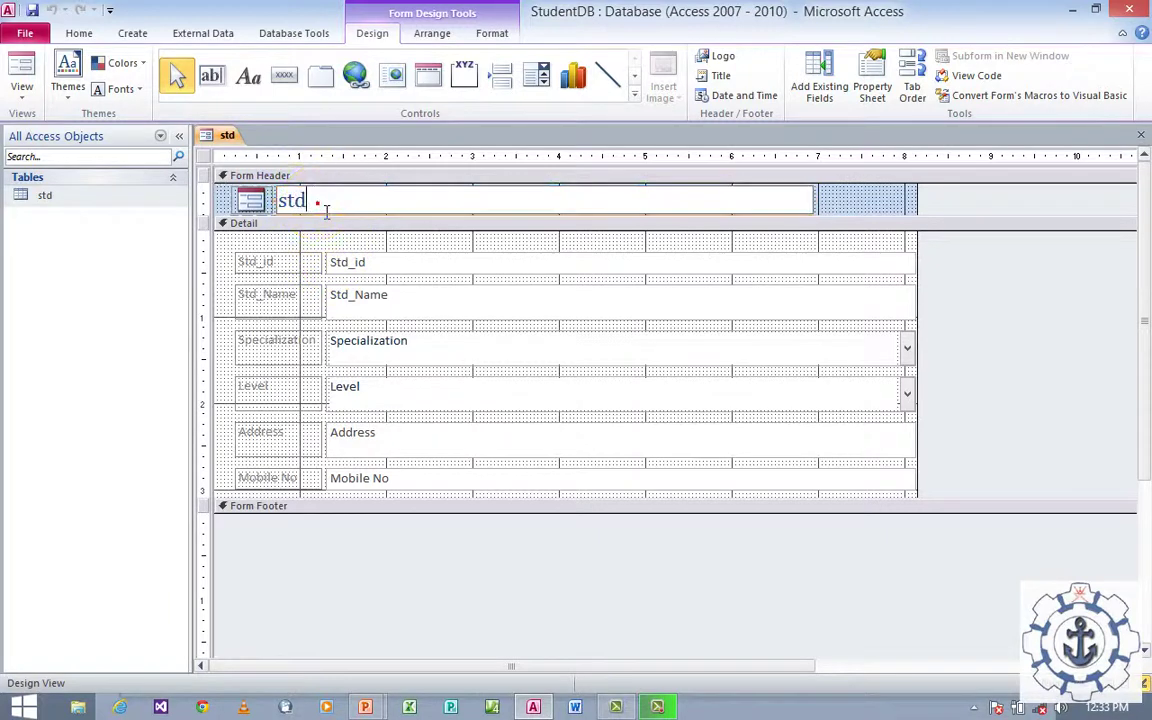
{"action": "key", "text": "BackSpace"}
{"action": "key", "text": "BackSpace"}
{"action": "key", "text": "BackSpace"}
{"action": "type", "text": "Fi"}
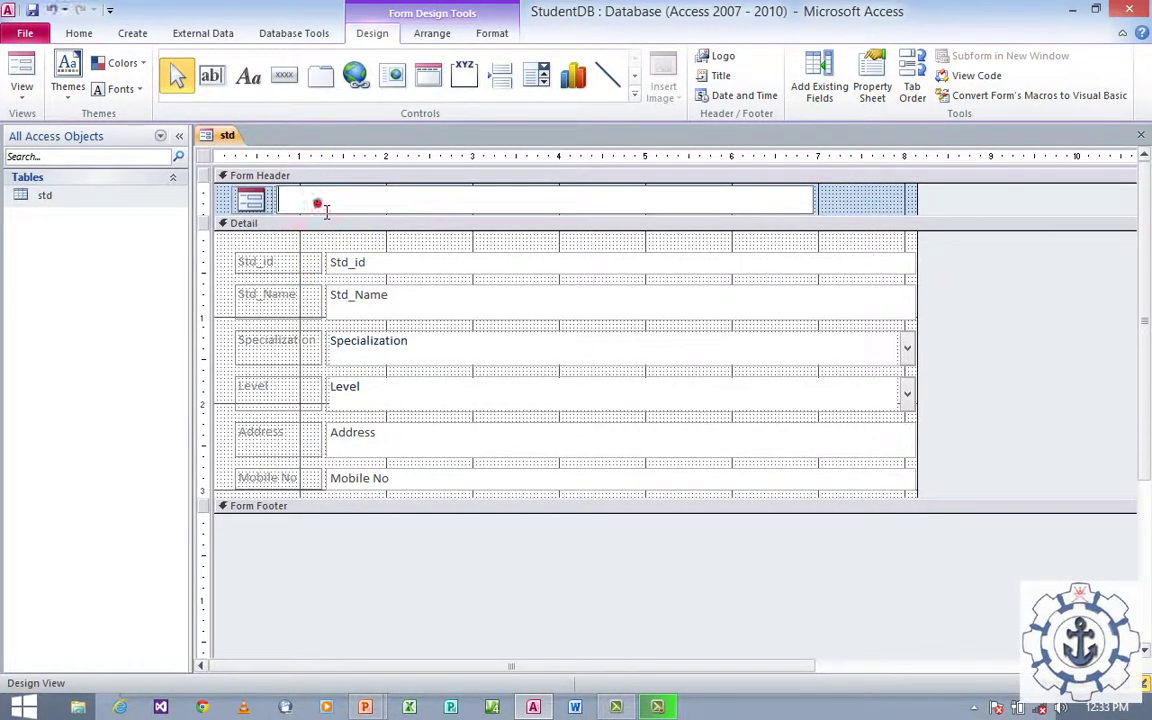
{"action": "type", "text": "sher"}
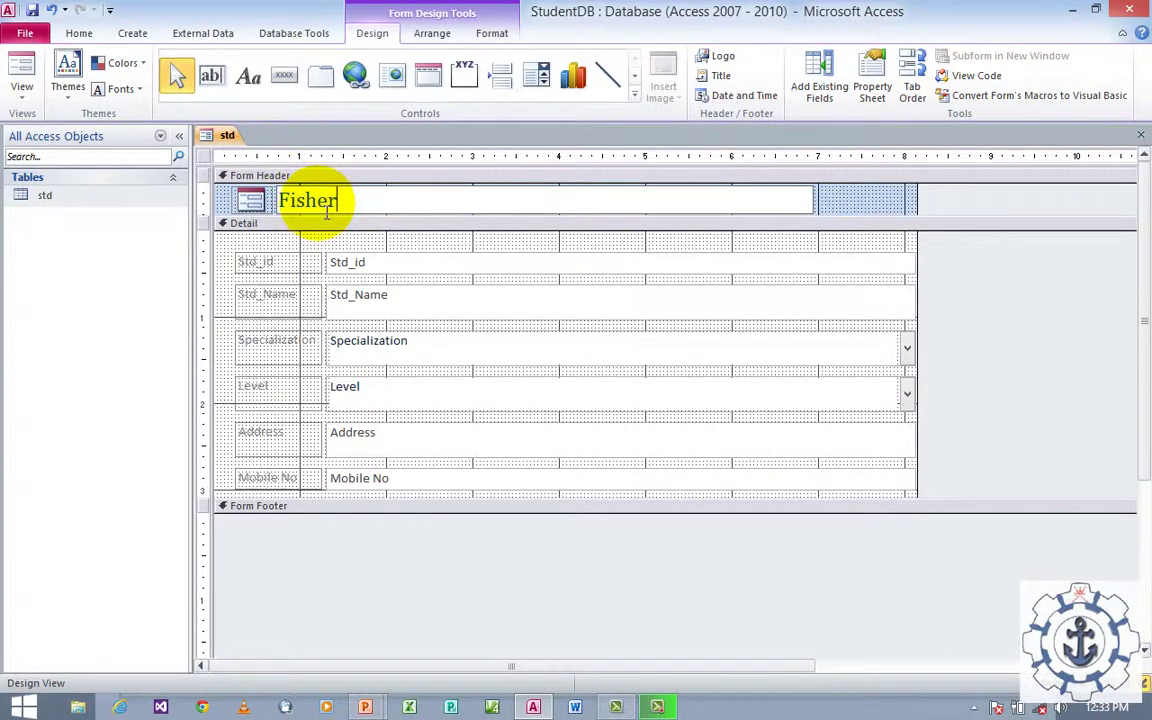
{"action": "type", "text": "men Training Inst"}
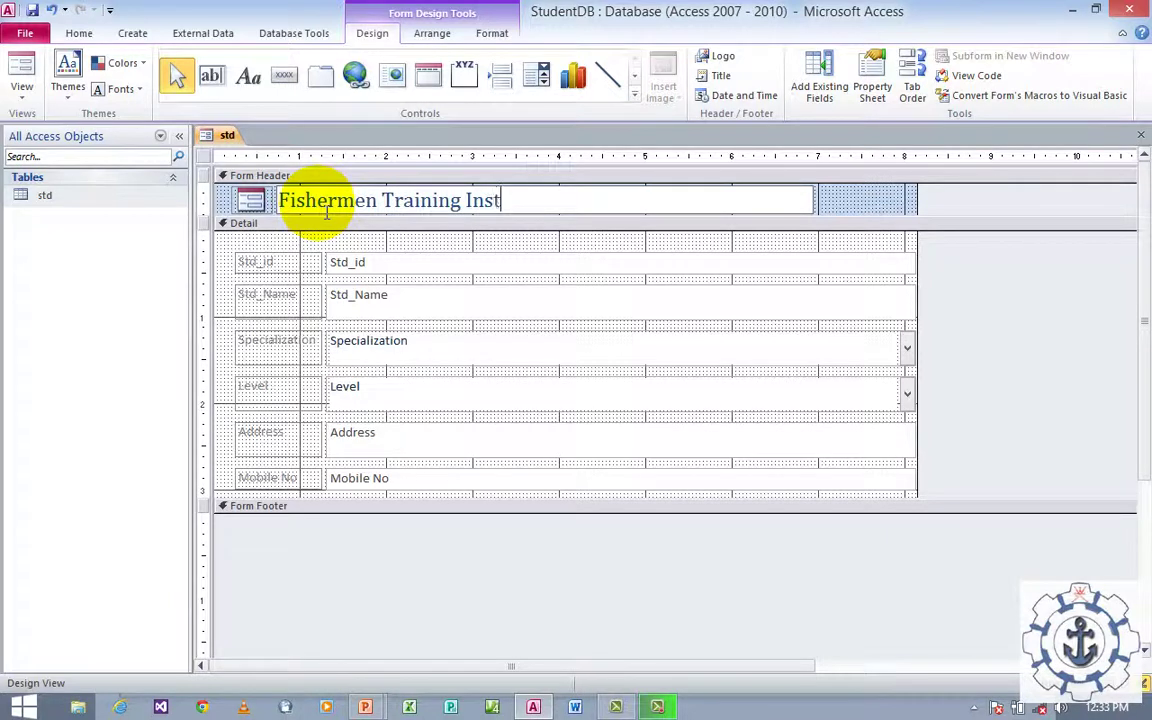
{"action": "type", "text": "itute - Salalah"}
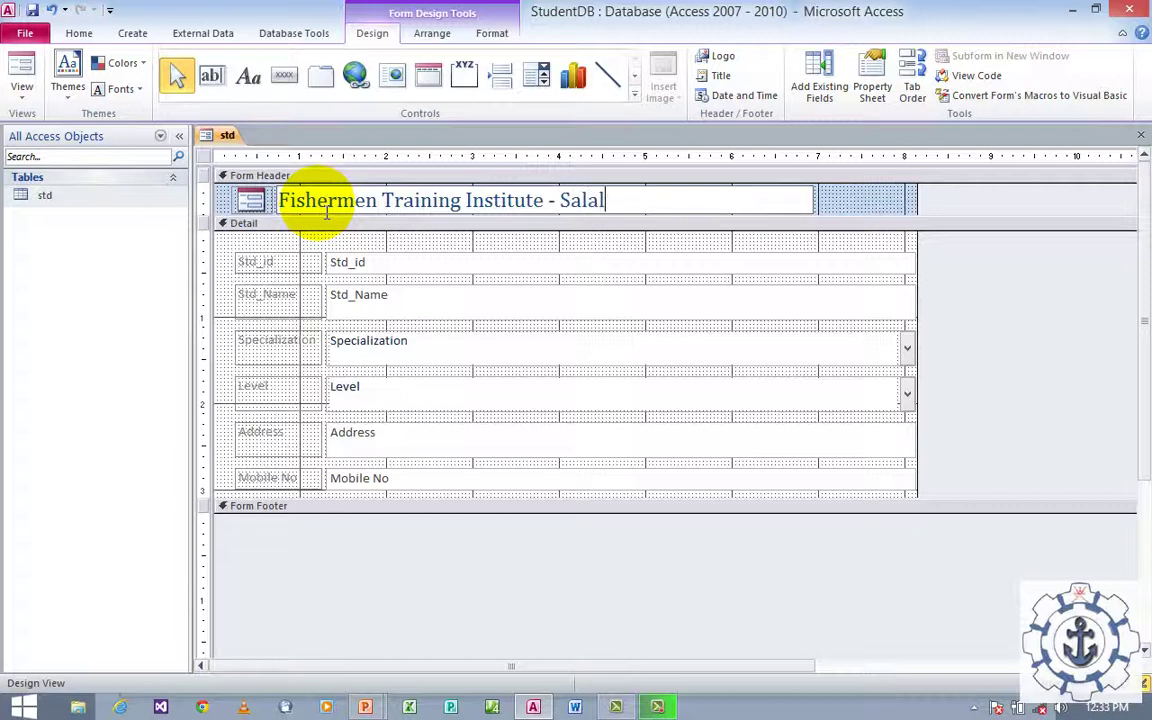
Narrow the column of field boxes in the Detail section so it ends at about 3.8 inches on the ruler.
{"action": "left_click", "coordinate": [332, 292]}
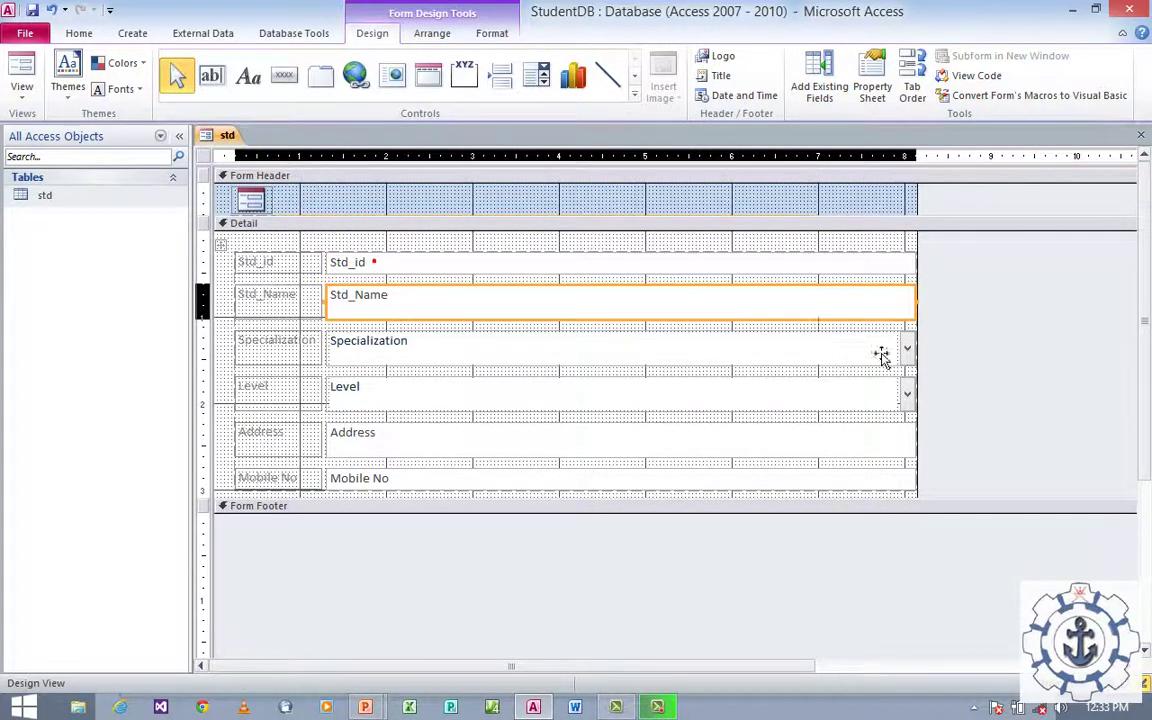
{"action": "left_click", "coordinate": [904, 266]}
{"action": "left_click_drag", "start_coordinate": [904, 266], "coordinate": [530, 262]}
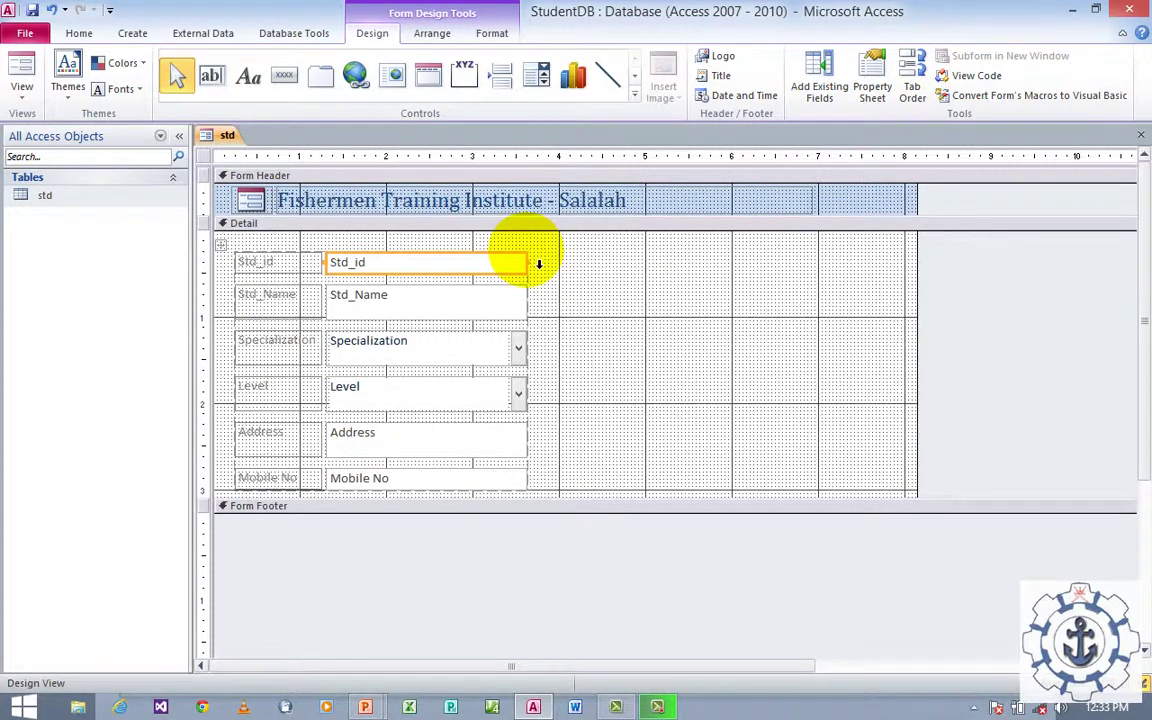
{"action": "left_click", "coordinate": [275, 265]}
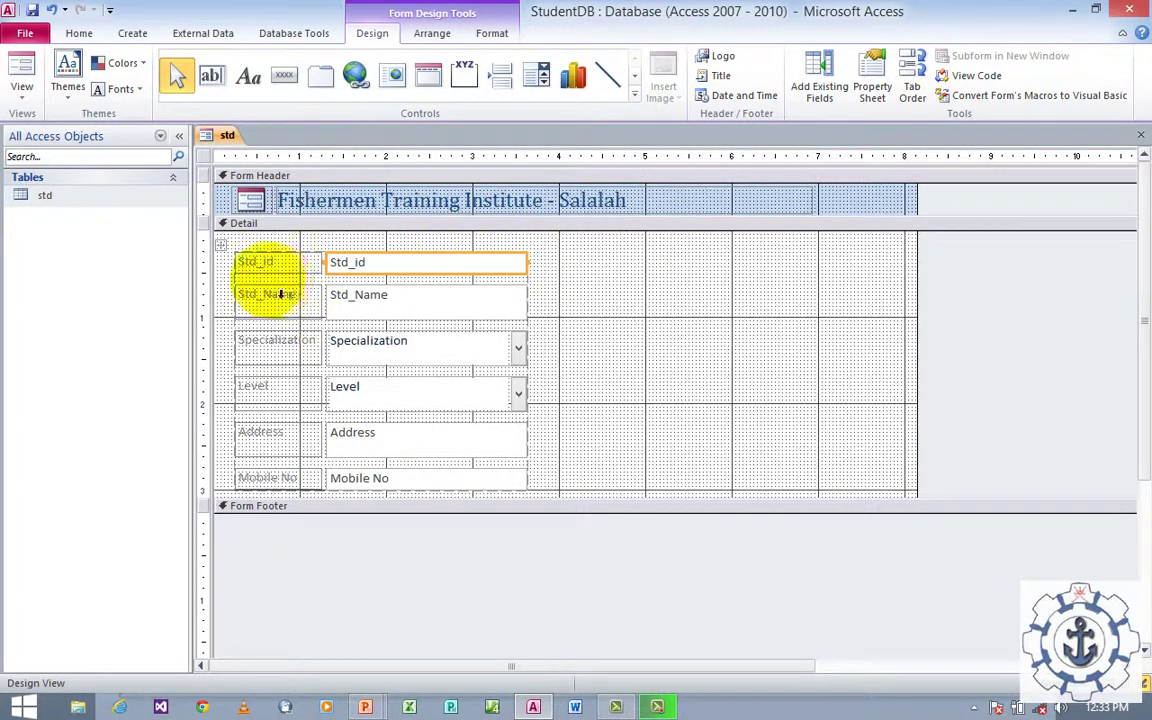
{"action": "left_click", "coordinate": [340, 275]}
{"action": "left_click", "coordinate": [322, 260]}
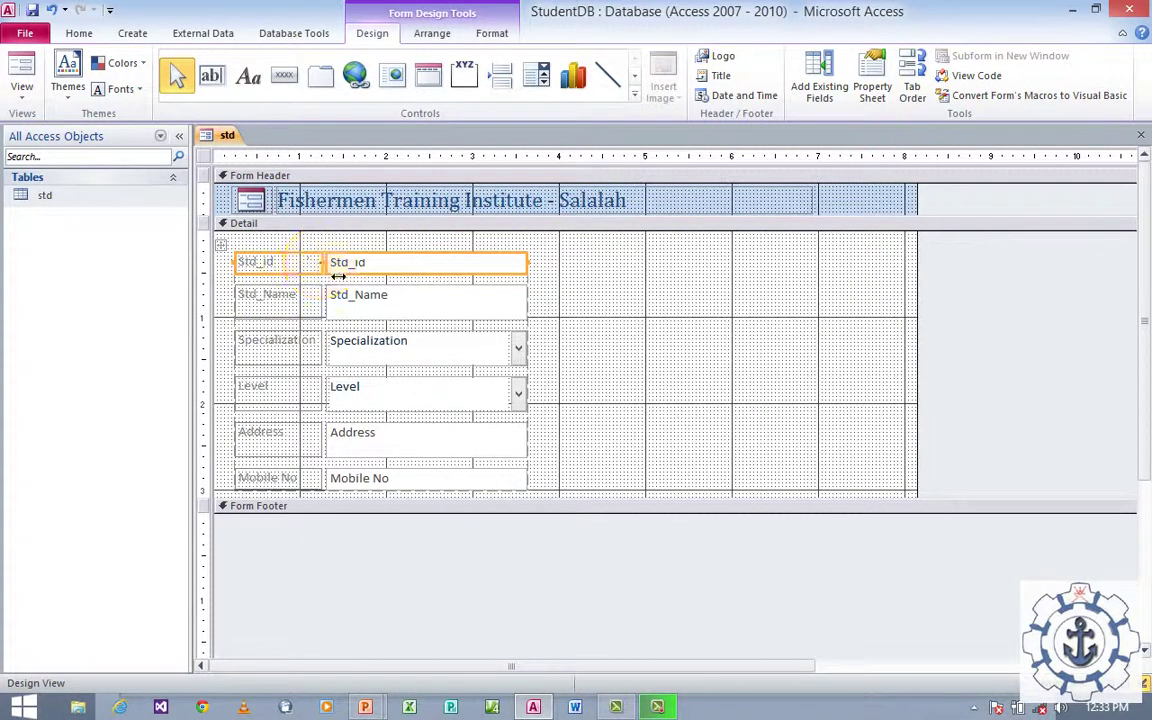
{"action": "key", "text": "shift+Right"}
{"action": "key", "text": "shift+Right"}
Make all six field labels in the Detail section bold, from Std_id through Mobile No.
{"action": "left_click", "coordinate": [310, 300]}
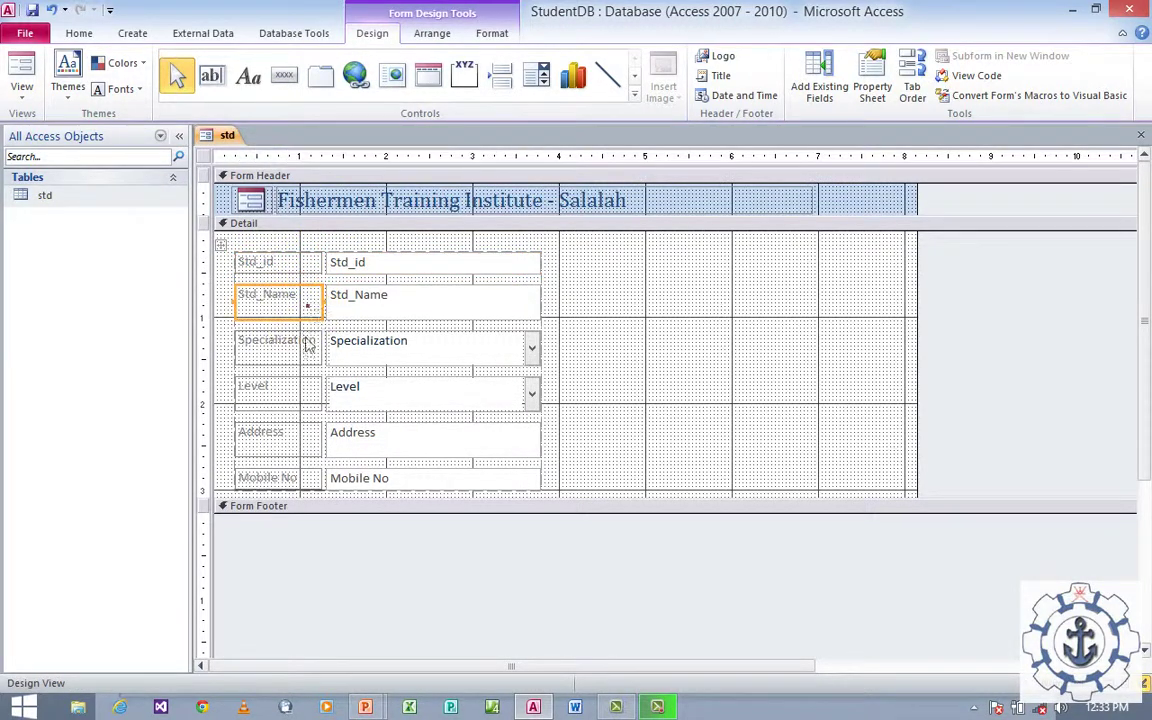
{"action": "left_click", "coordinate": [303, 340], "text": "shift"}
{"action": "left_click", "coordinate": [314, 390], "text": "shift"}
{"action": "left_click", "coordinate": [312, 428], "text": "shift"}
{"action": "left_click", "coordinate": [300, 478], "text": "shift"}
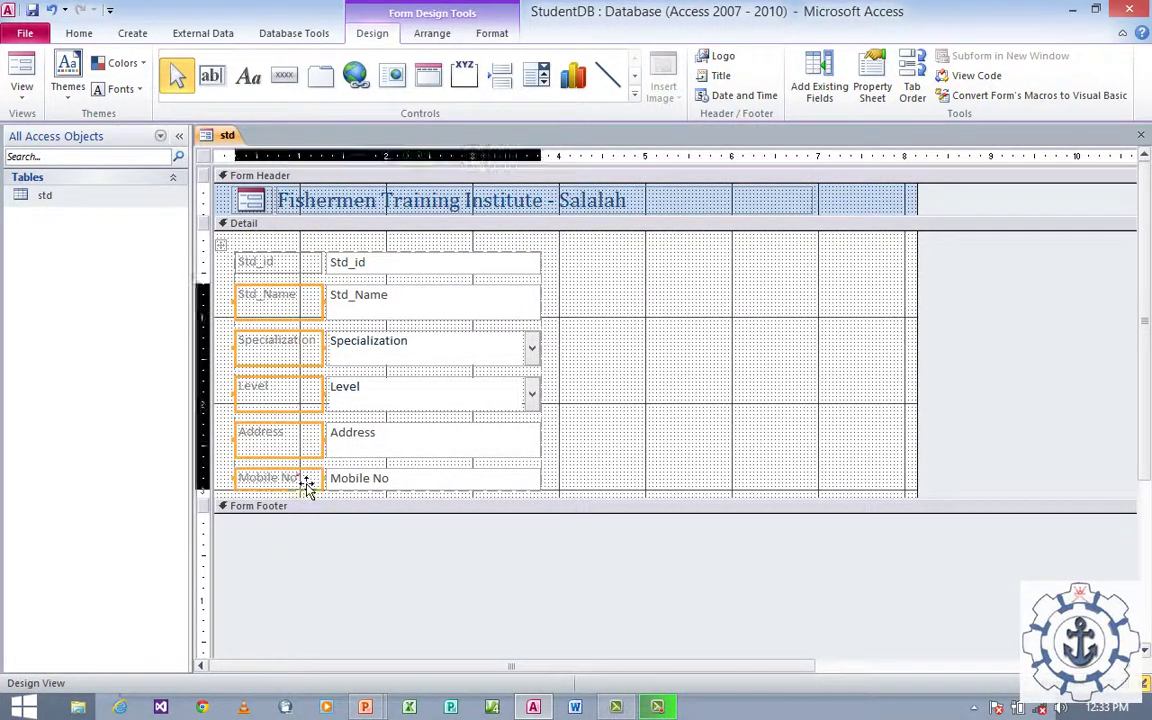
{"action": "left_click", "coordinate": [296, 270], "text": "shift"}
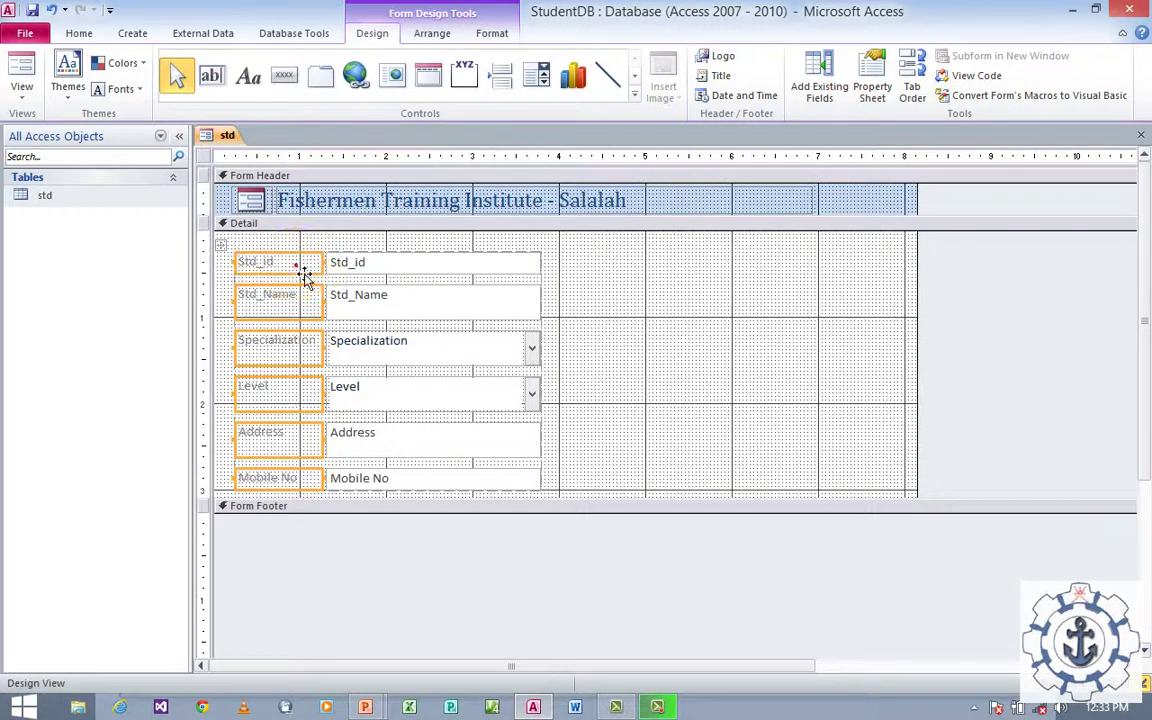
{"action": "left_click", "coordinate": [79, 33]}
{"action": "left_click", "coordinate": [679, 91]}
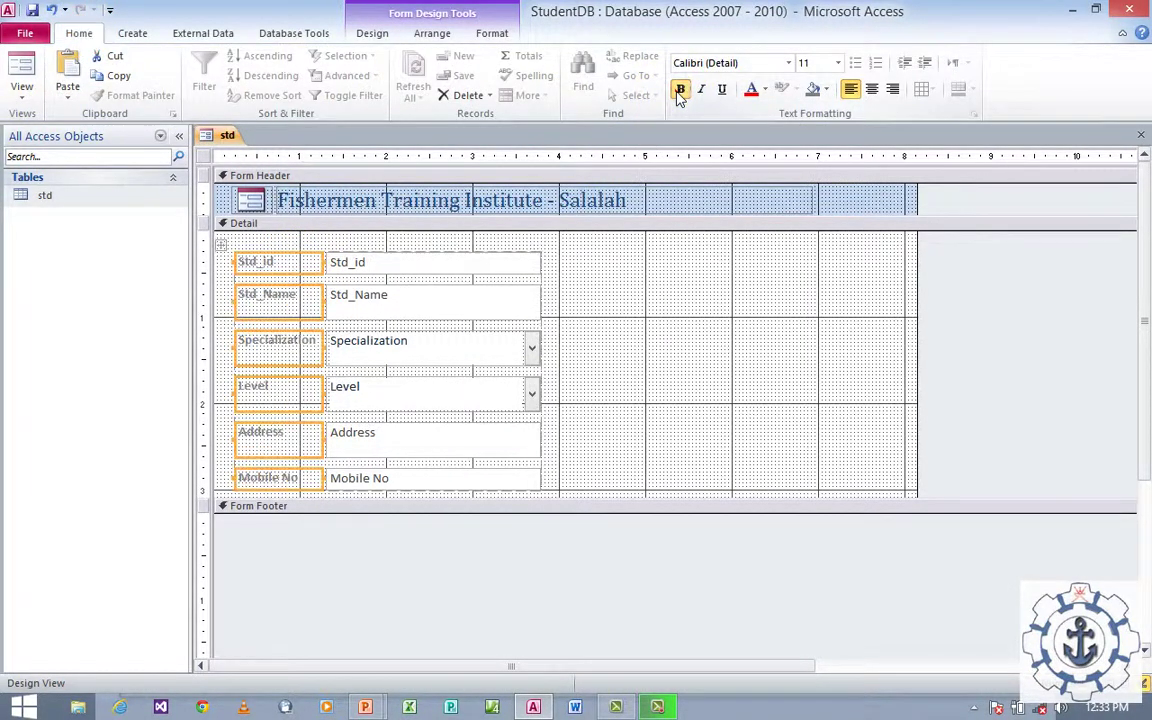
Set the labels' font to Book Antiqua size 12 and widen the label column to about 1.4 inches on the ruler.
{"action": "left_click", "coordinate": [700, 64]}
{"action": "type", "text": "Book Antiqua"}
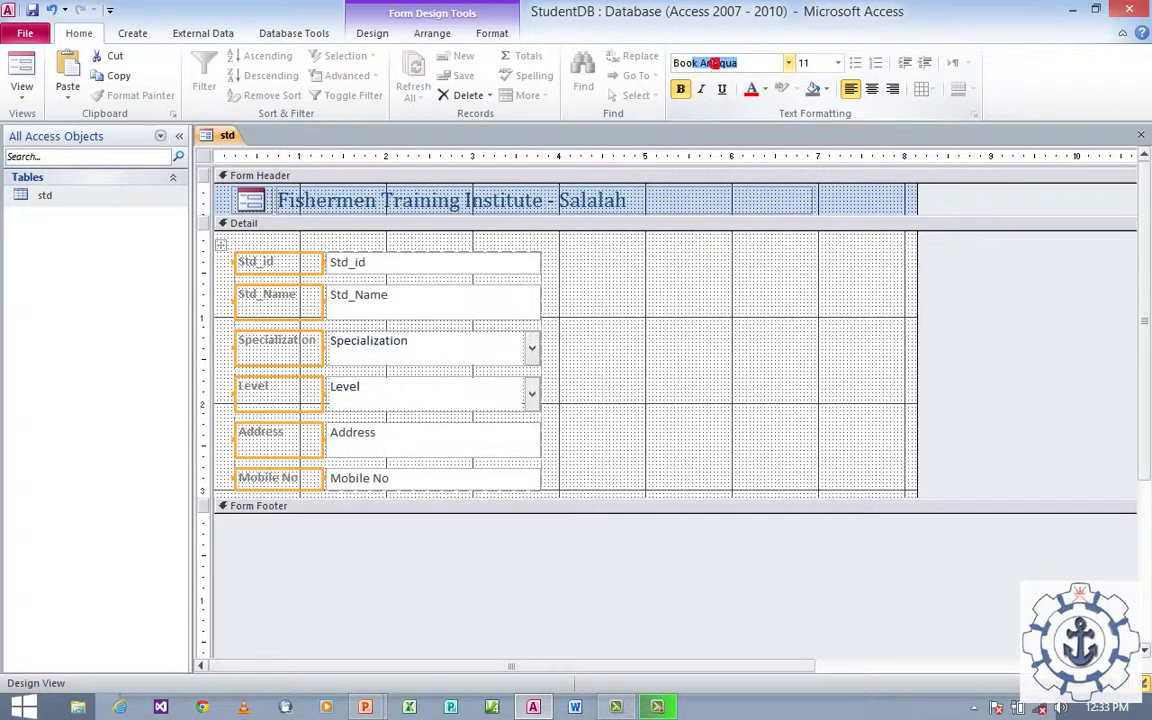
{"action": "key", "text": "Return"}
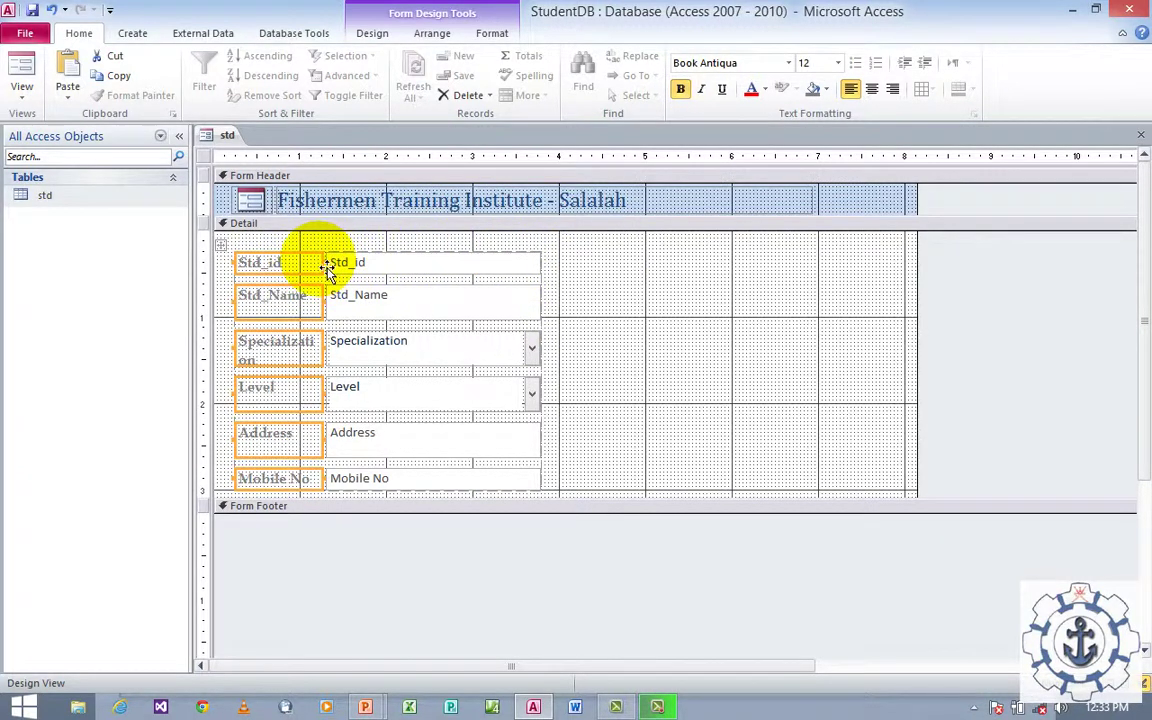
{"action": "left_click", "coordinate": [338, 272]}
{"action": "left_click_drag", "start_coordinate": [338, 272], "coordinate": [352, 268]}
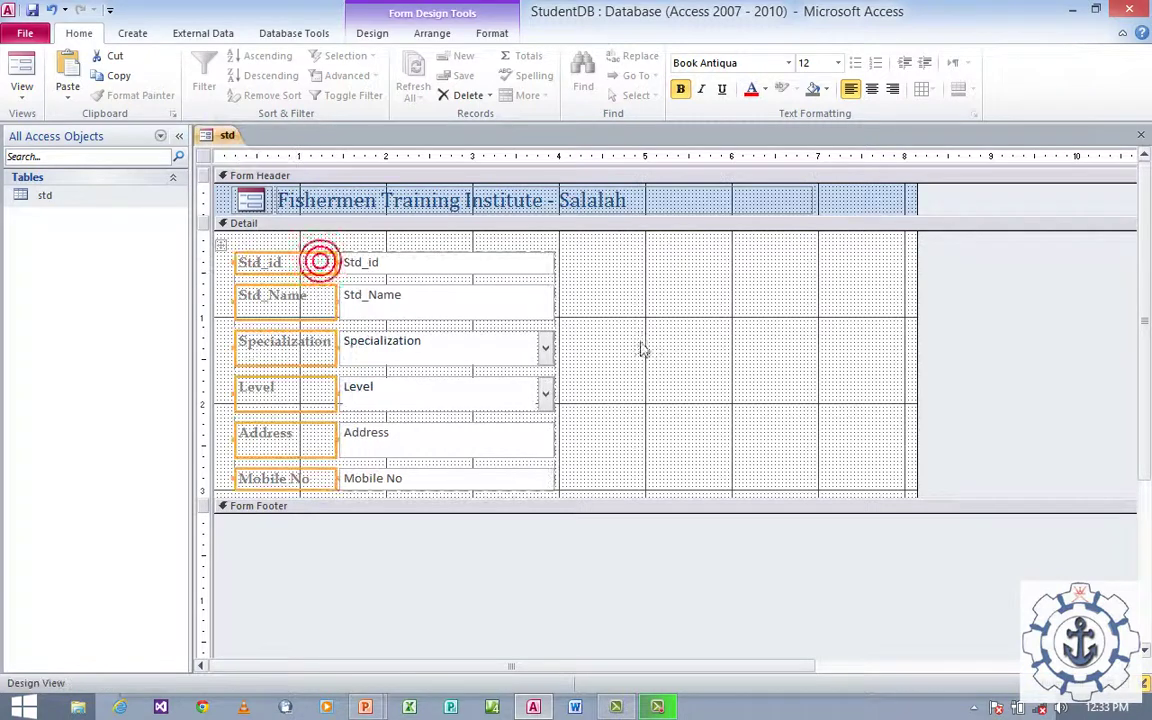
{"action": "left_click", "coordinate": [637, 343]}
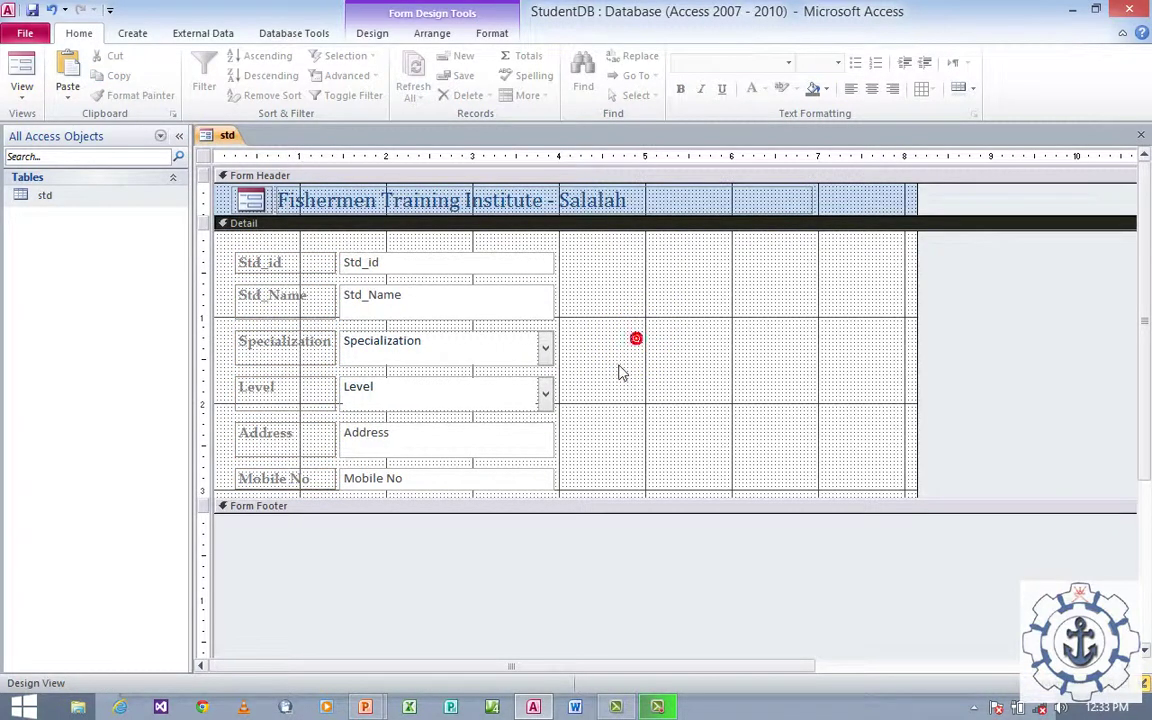
{"action": "left_click", "coordinate": [487, 262]}
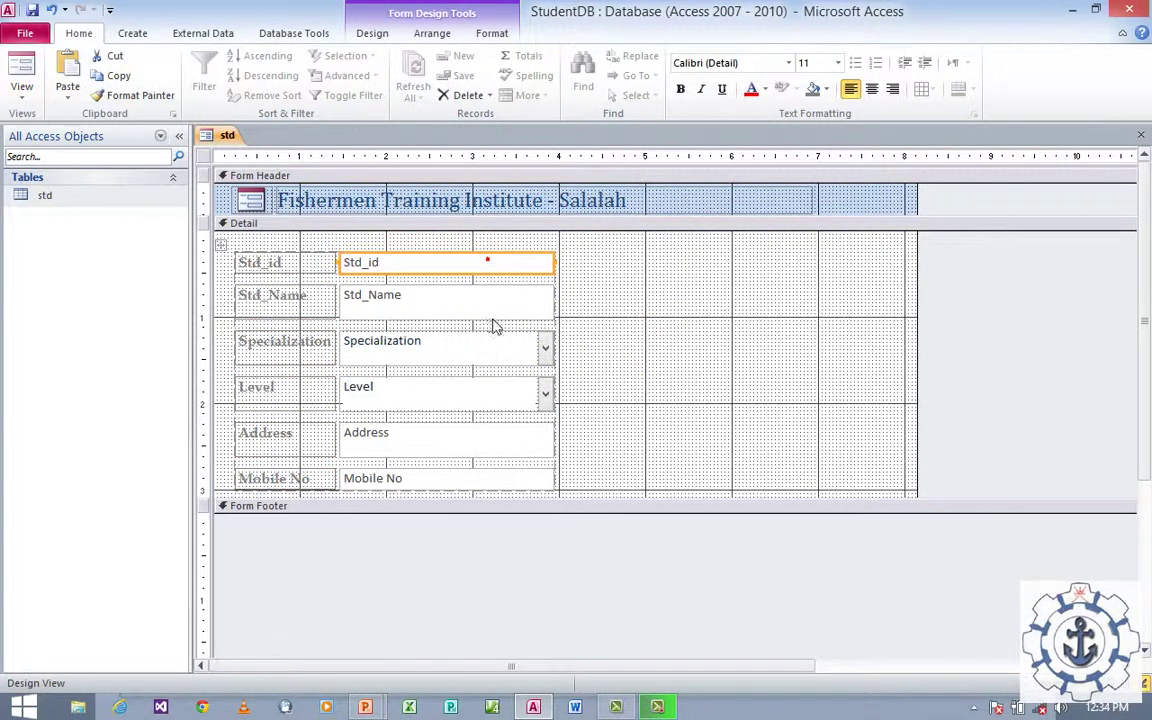
{"action": "left_click", "coordinate": [493, 308], "text": "shift"}
{"action": "left_click", "coordinate": [489, 337], "text": "shift"}
{"action": "left_click", "coordinate": [501, 402], "text": "shift"}
{"action": "left_click", "coordinate": [506, 435], "text": "shift"}
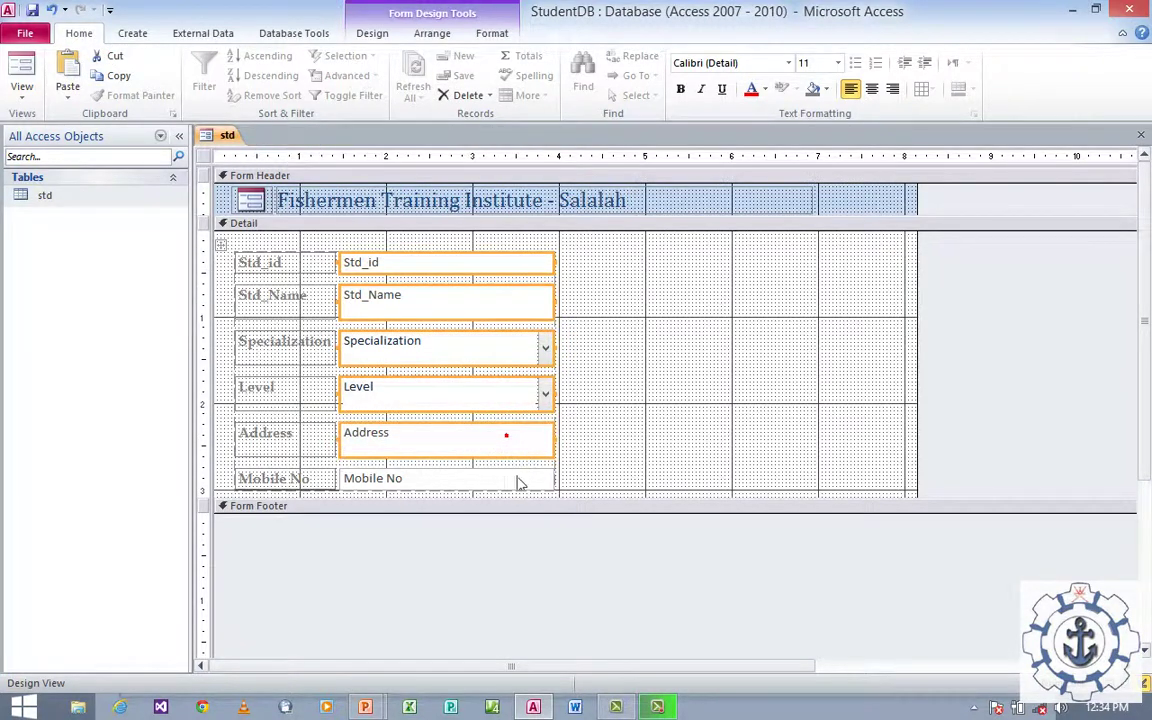
{"action": "left_click", "coordinate": [560, 476]}
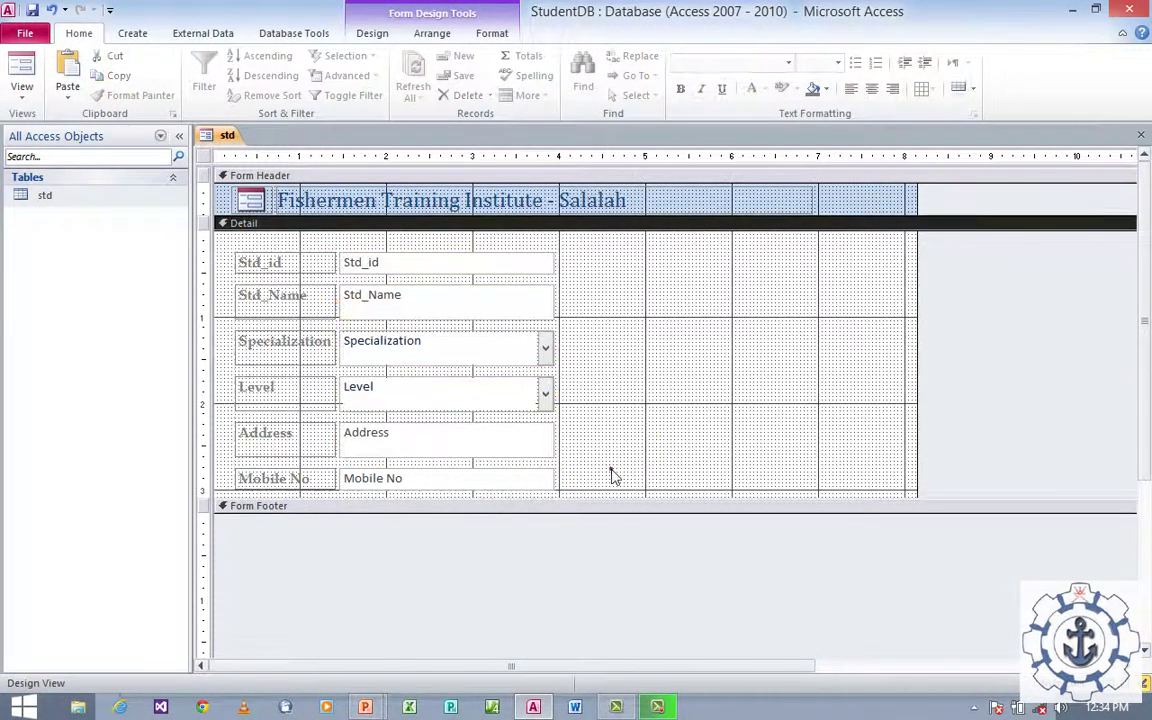
Set the font of all six field boxes, from Std_id through Mobile No, to Book Antiqua size 12.
{"action": "left_click", "coordinate": [554, 480]}
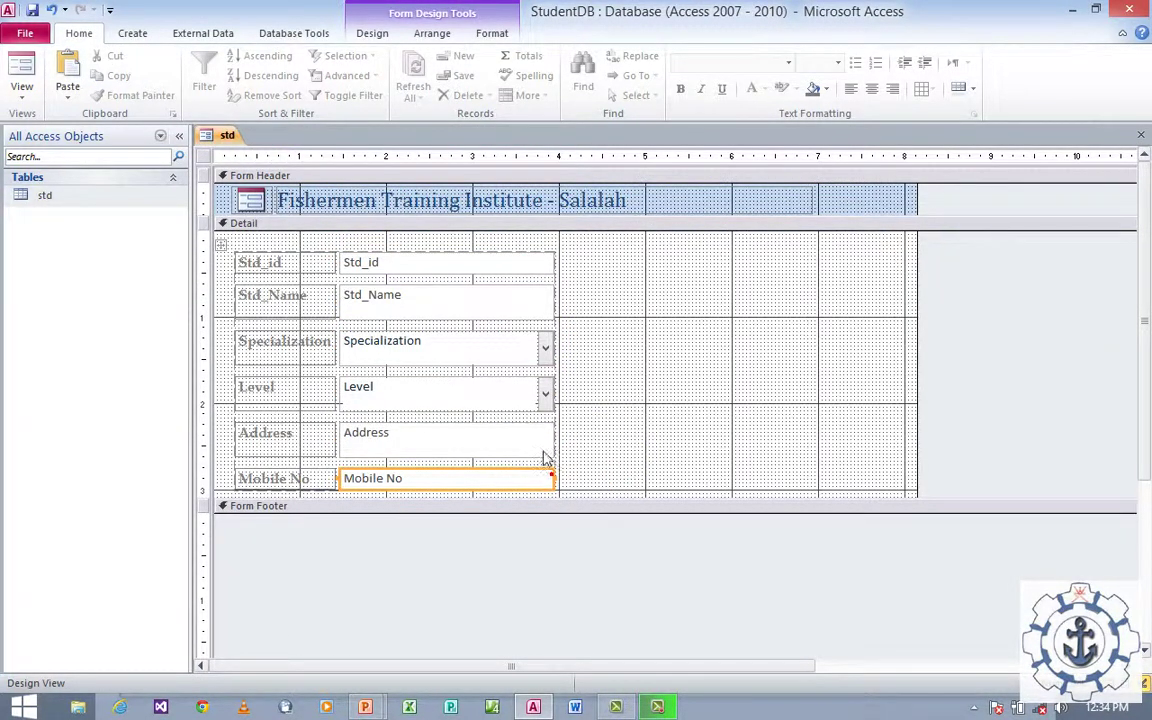
{"action": "left_click", "coordinate": [547, 448], "text": "shift"}
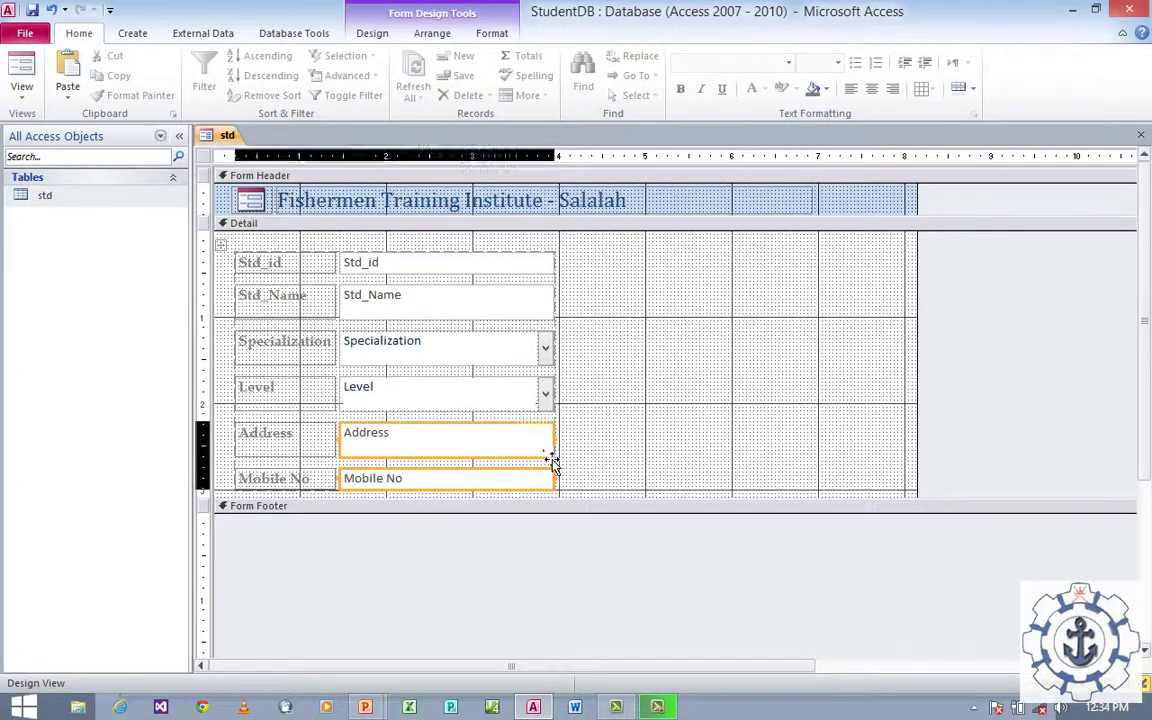
{"action": "left_click", "coordinate": [540, 392], "text": "shift"}
{"action": "left_click", "coordinate": [527, 340], "text": "shift"}
{"action": "left_click", "coordinate": [525, 310], "text": "shift"}
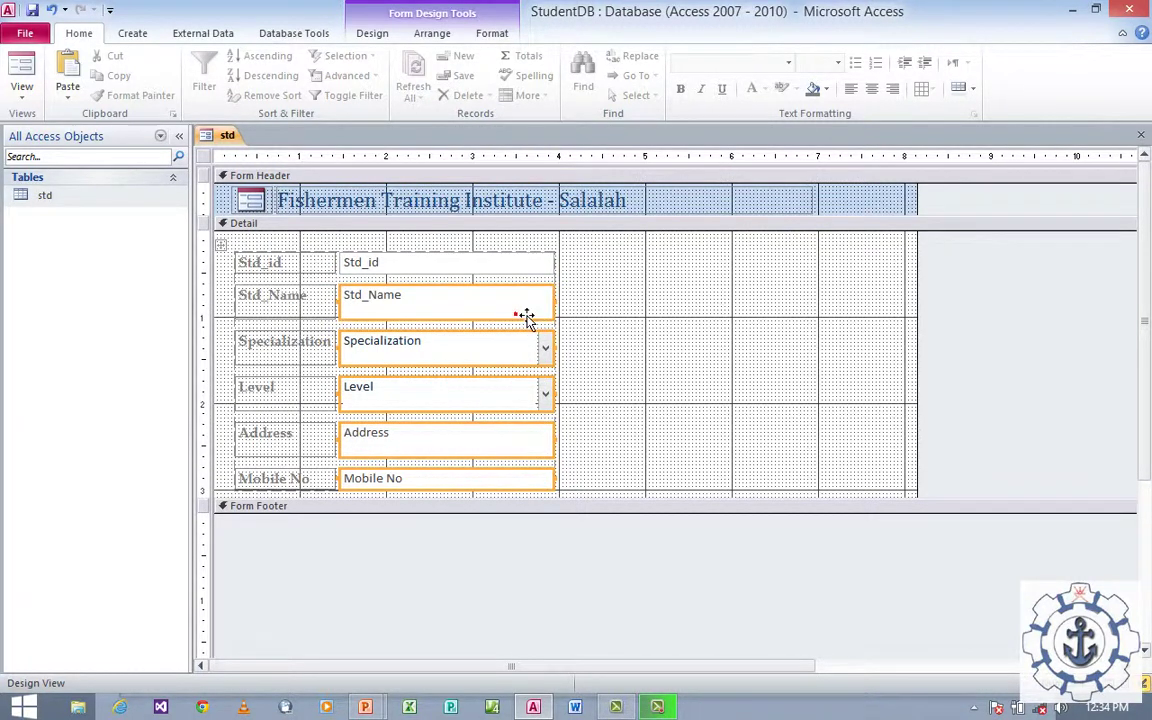
{"action": "left_click", "coordinate": [530, 265], "text": "shift"}
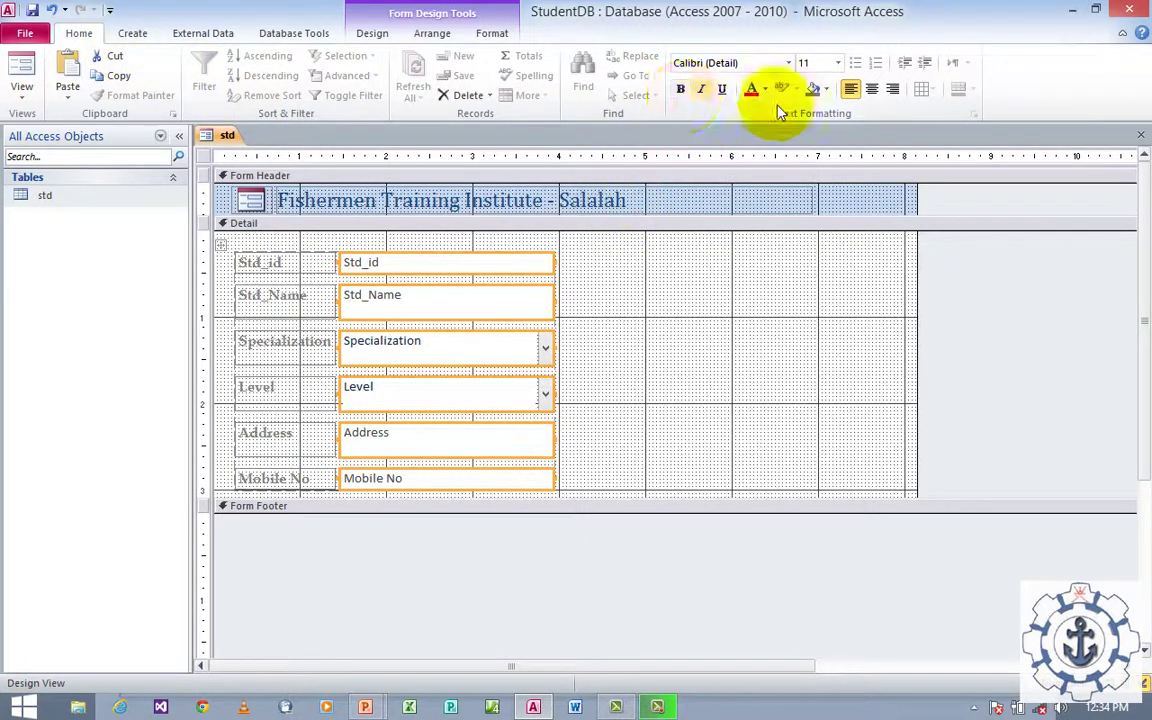
{"action": "left_click", "coordinate": [754, 68]}
{"action": "type", "text": "Book Antiqua"}
{"action": "key", "text": "Return"}
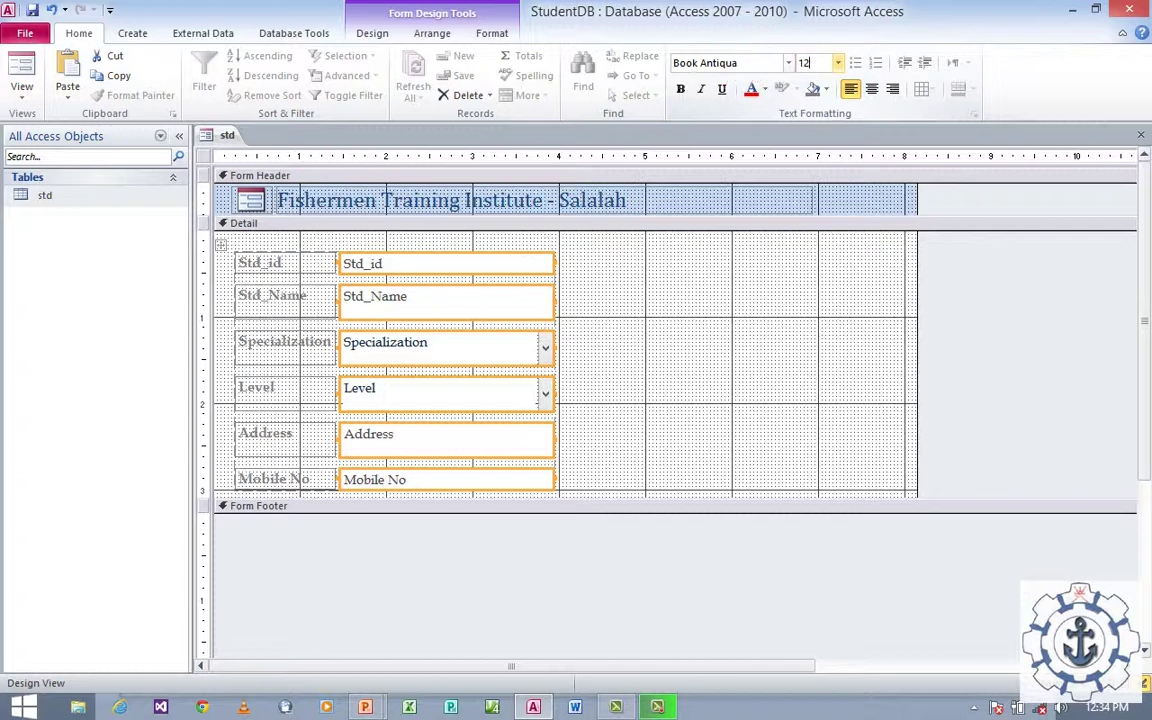
{"action": "type", "text": "12"}
{"action": "left_click", "coordinate": [746, 360]}
{"action": "left_click", "coordinate": [765, 359]}
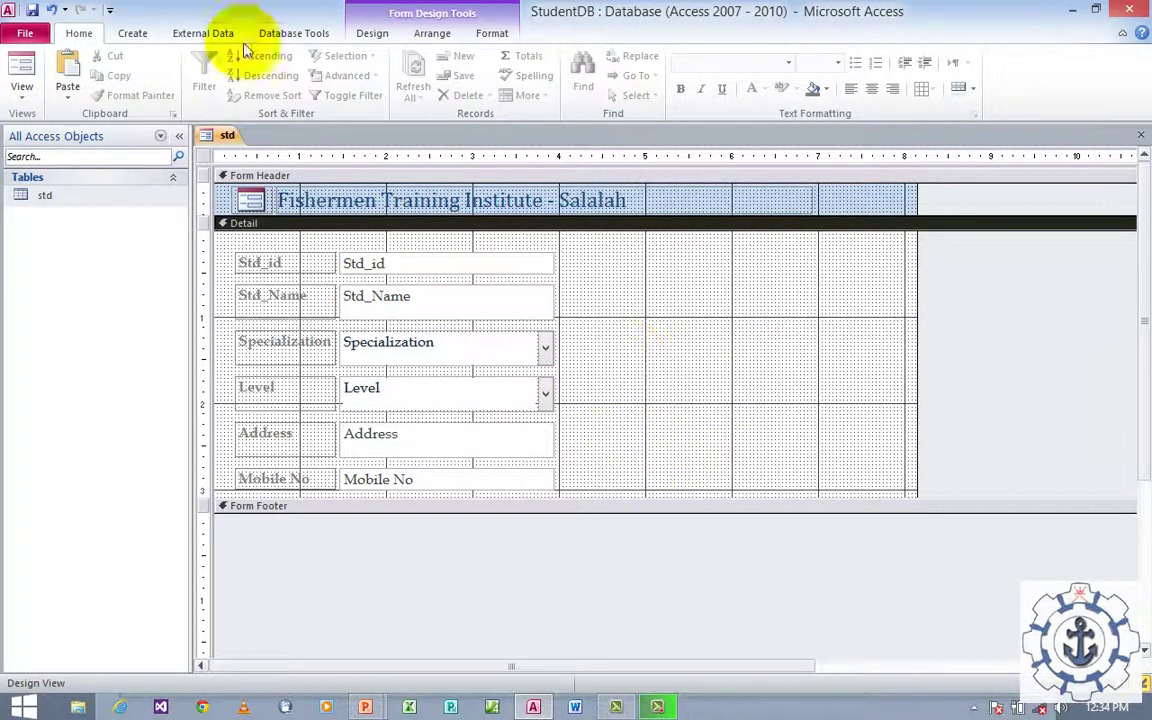
Save the form as Student Details and switch it to Form View.
{"action": "left_click", "coordinate": [32, 10]}
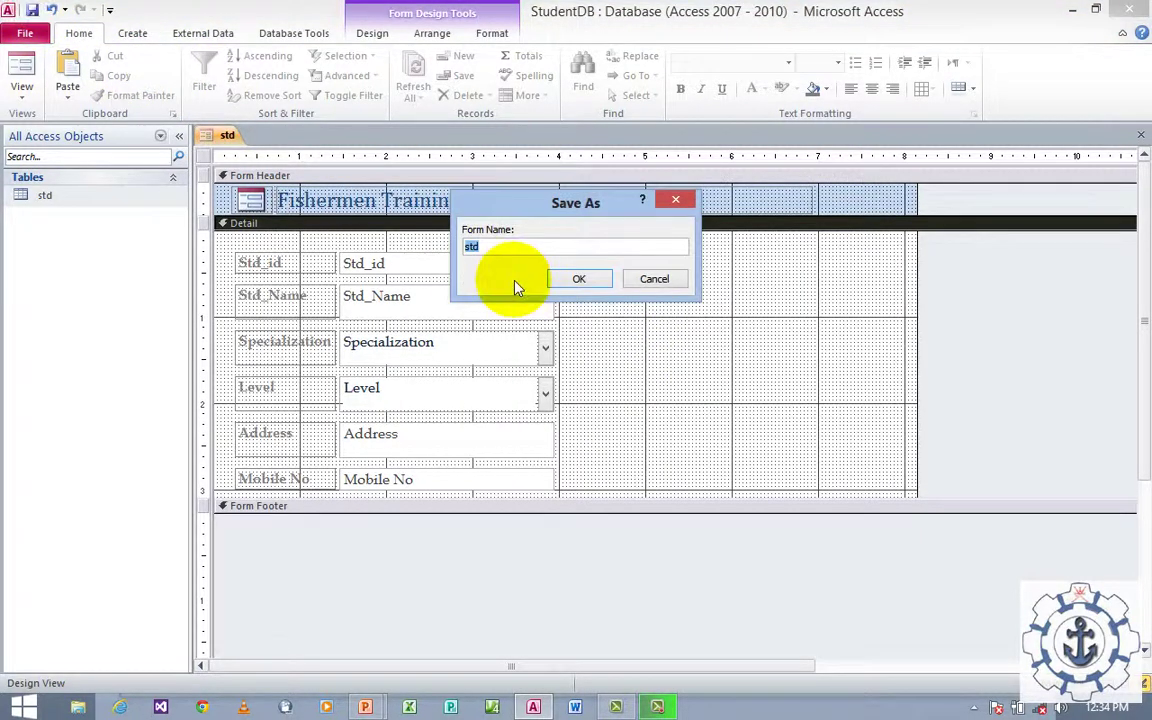
{"action": "key", "text": "BackSpace"}
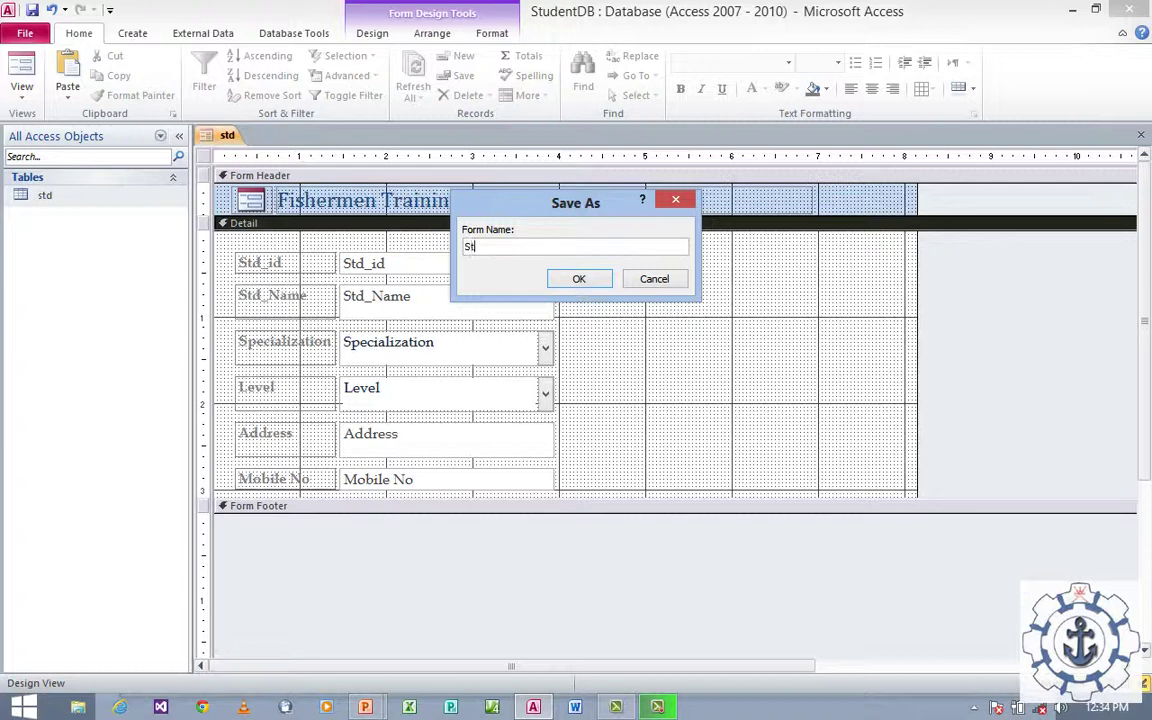
{"action": "type", "text": "Student Details"}
{"action": "left_click", "coordinate": [582, 279]}
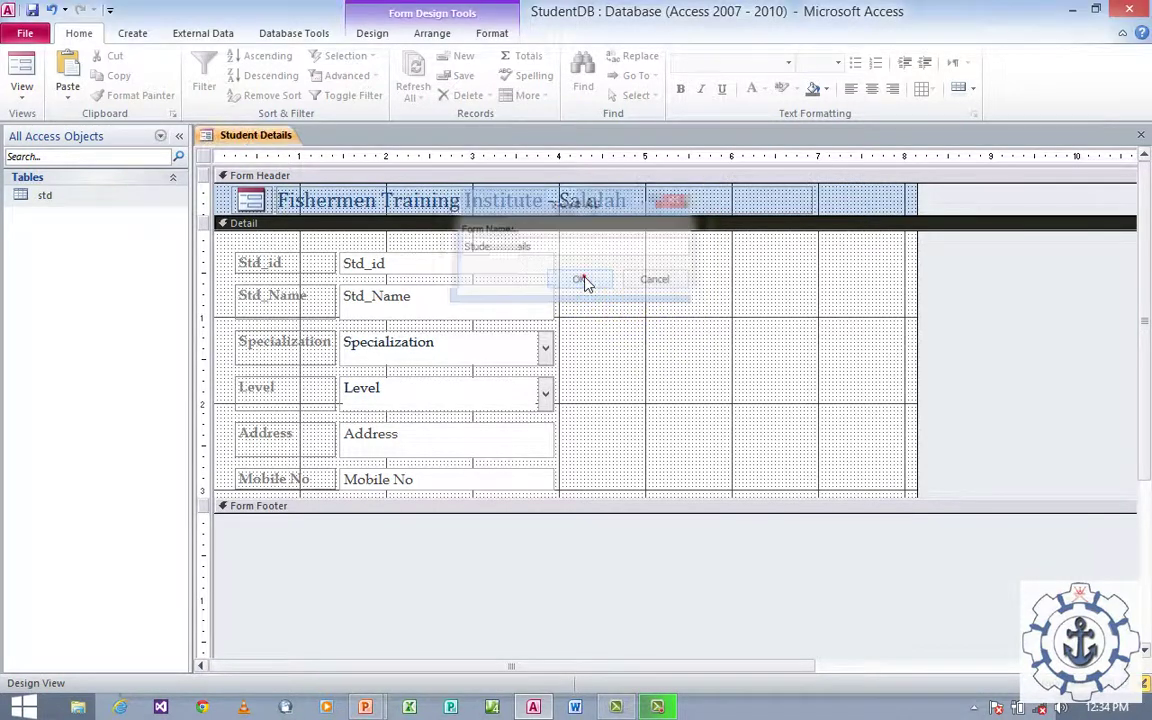
{"action": "left_click", "coordinate": [24, 88]}
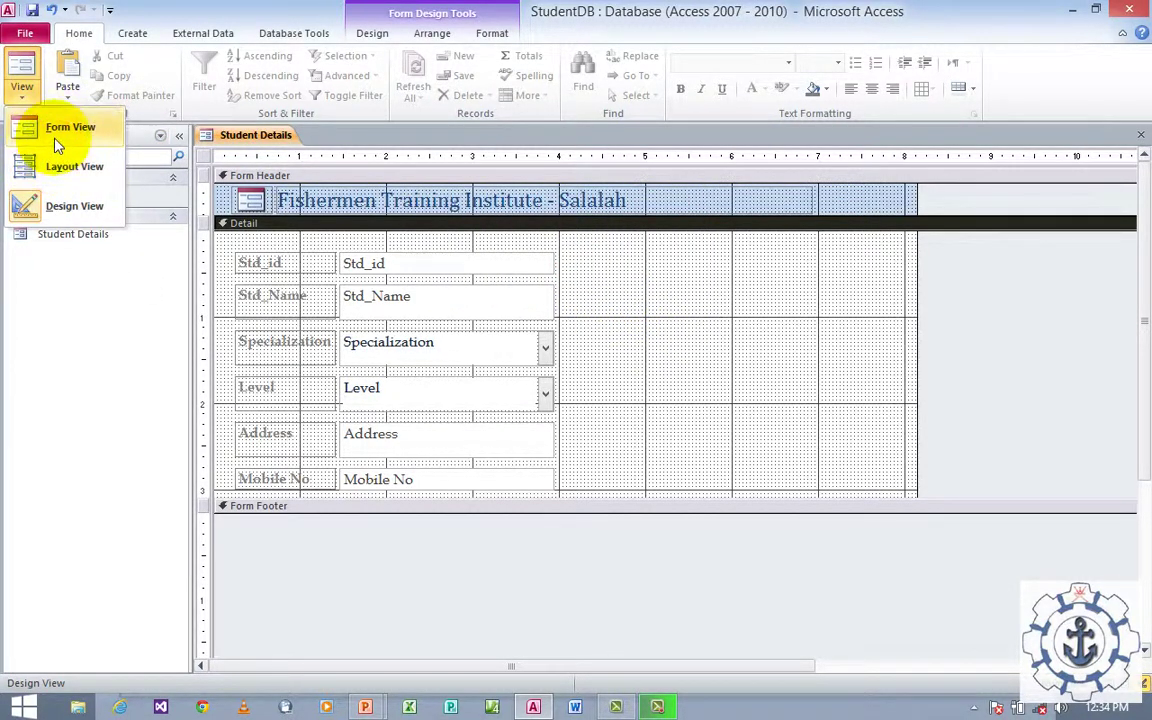
{"action": "left_click", "coordinate": [50, 125]}
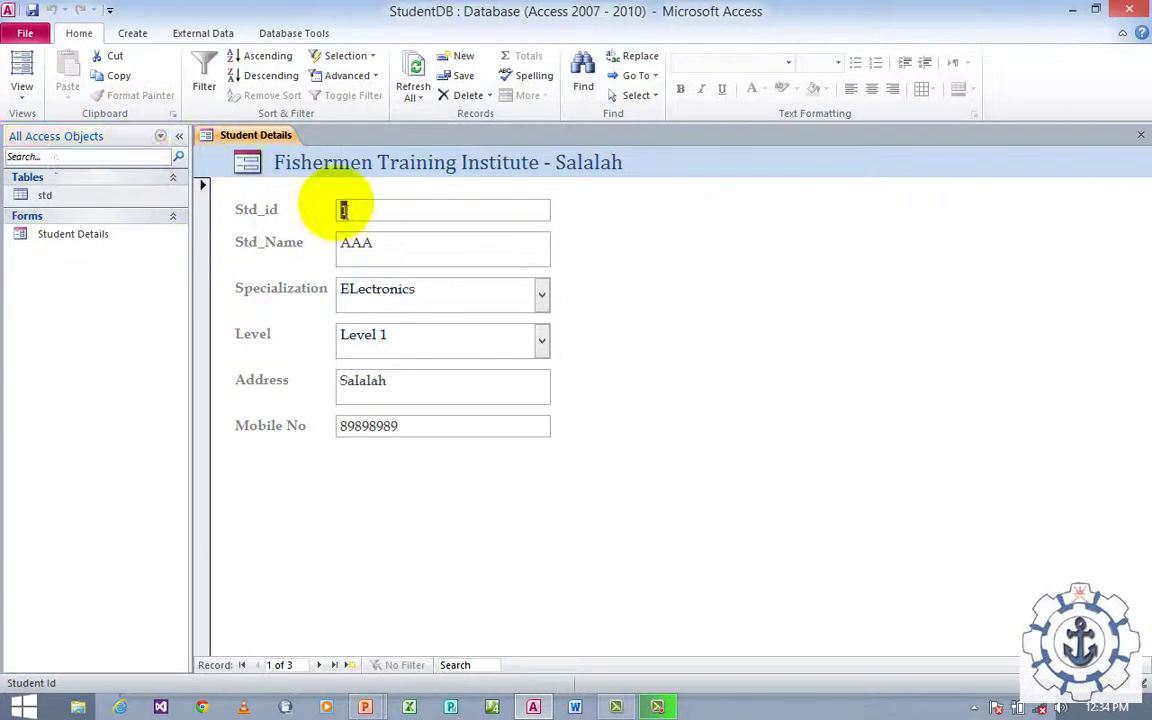
Examine the first record's fields and the choices offered for Specialization and Level, leaving the values as they are.
{"action": "left_click", "coordinate": [393, 244]}
{"action": "left_click", "coordinate": [418, 288]}
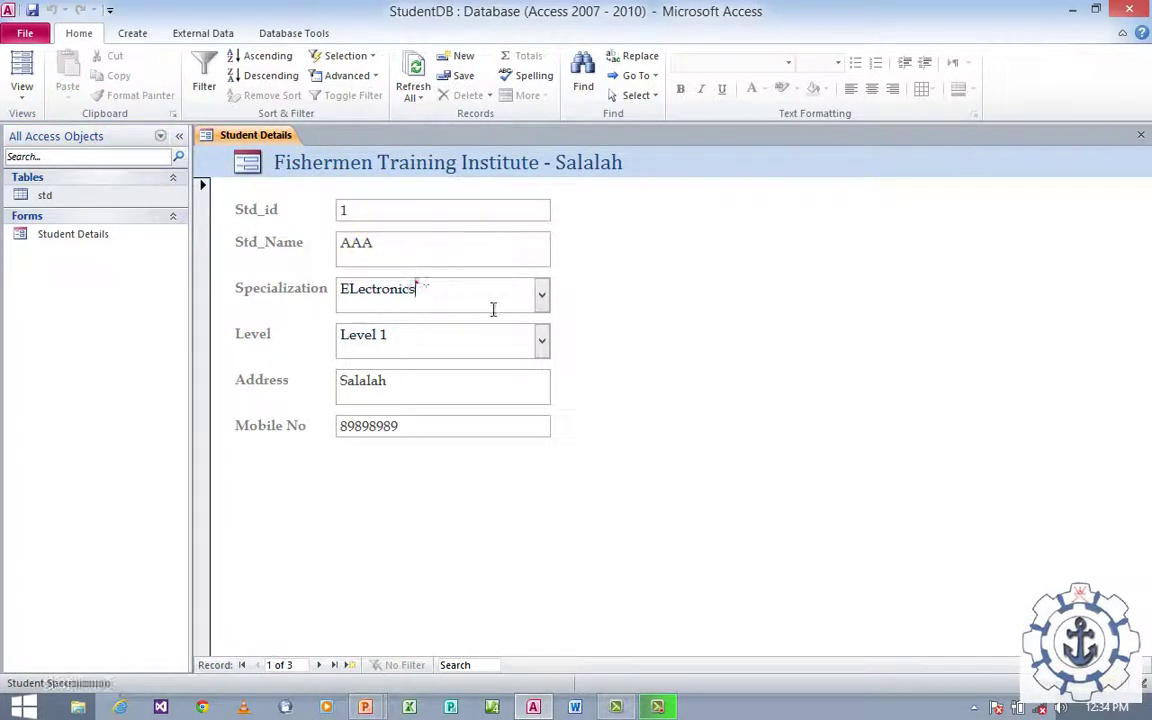
{"action": "left_click", "coordinate": [542, 295]}
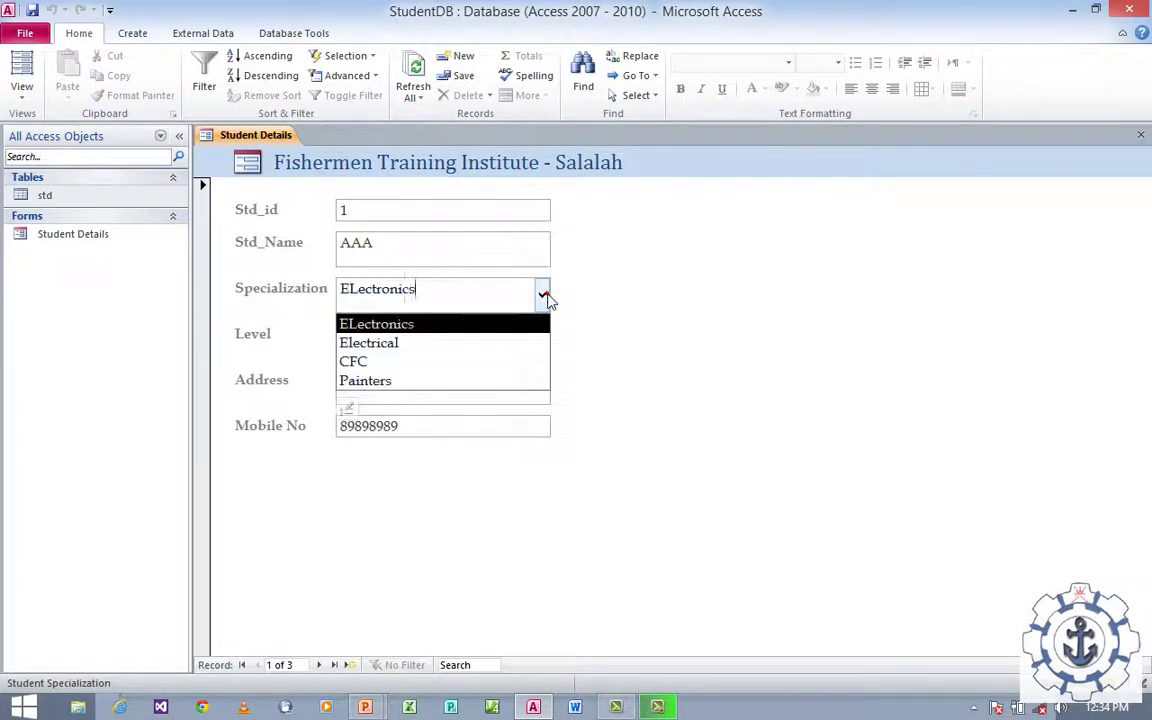
{"action": "left_click", "coordinate": [579, 291]}
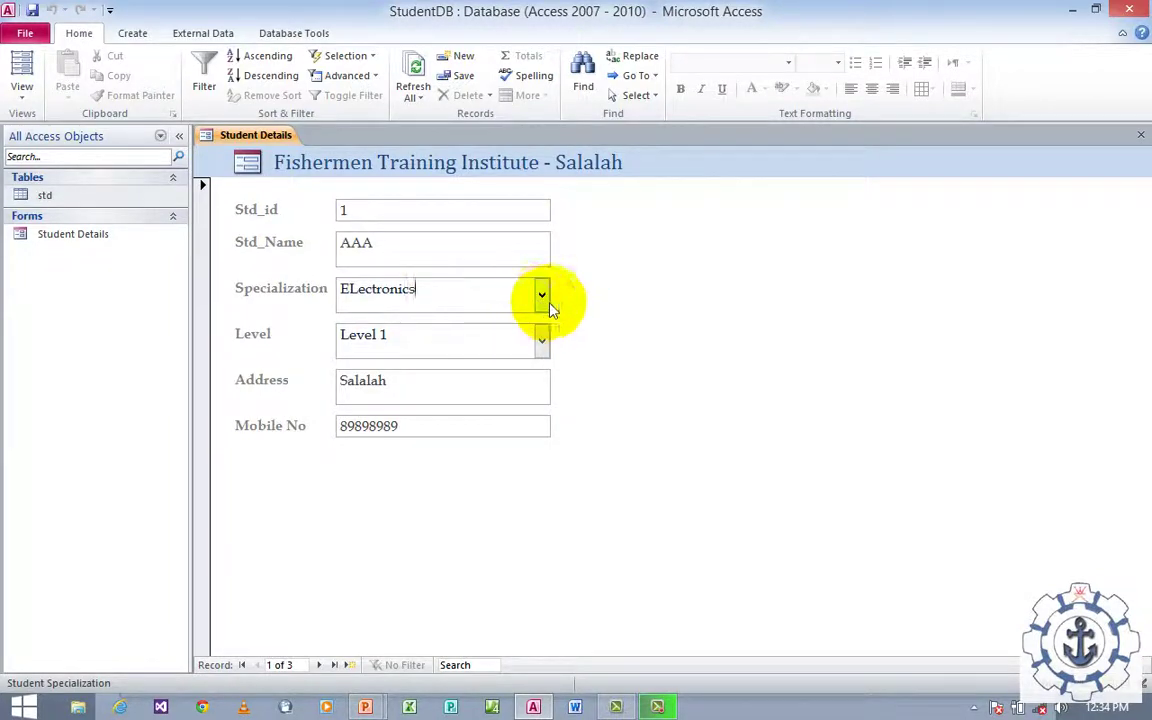
{"action": "left_click", "coordinate": [541, 341]}
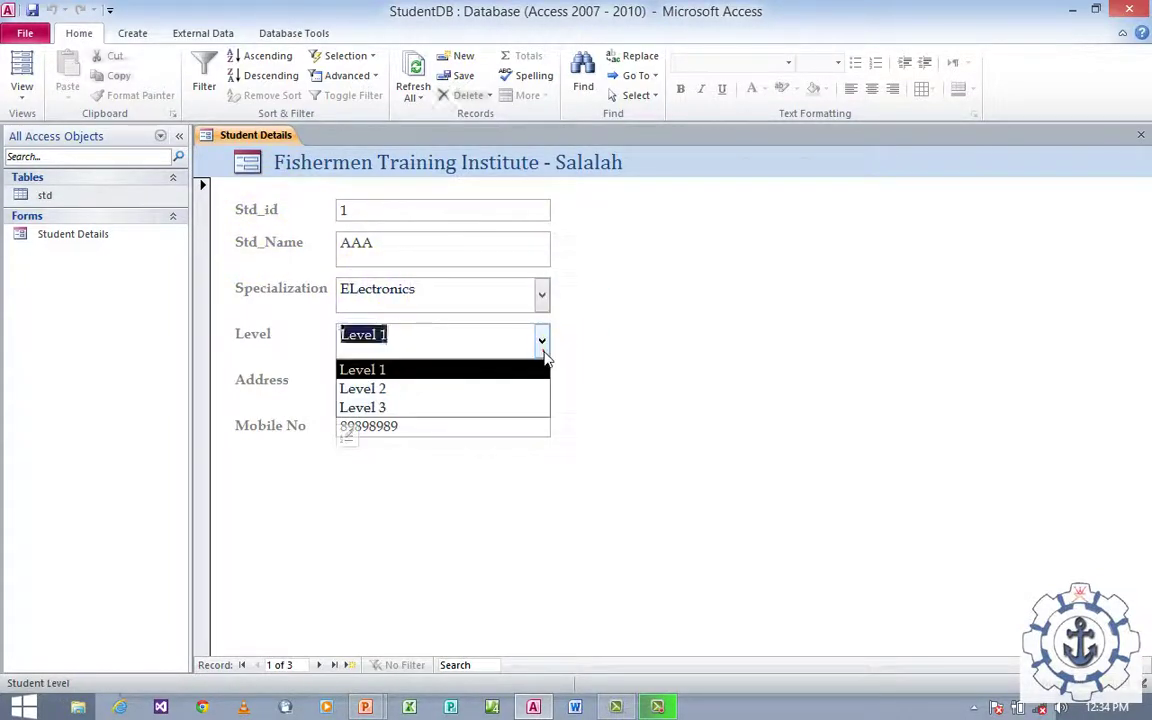
{"action": "left_click", "coordinate": [613, 340]}
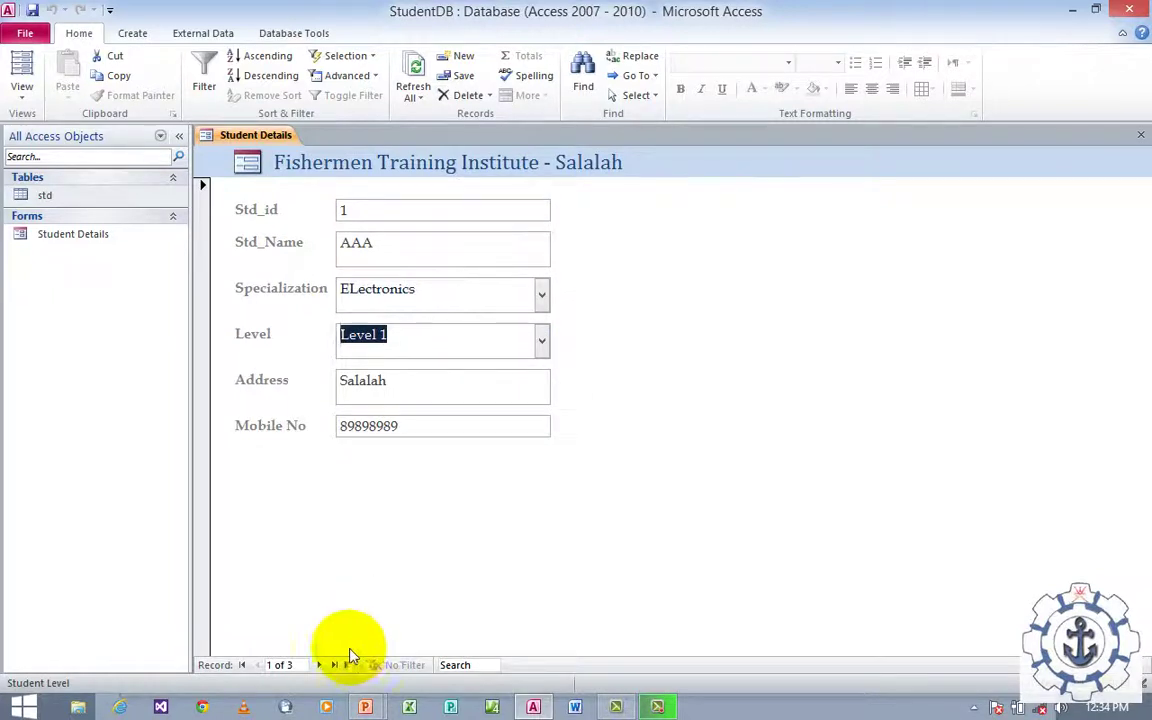